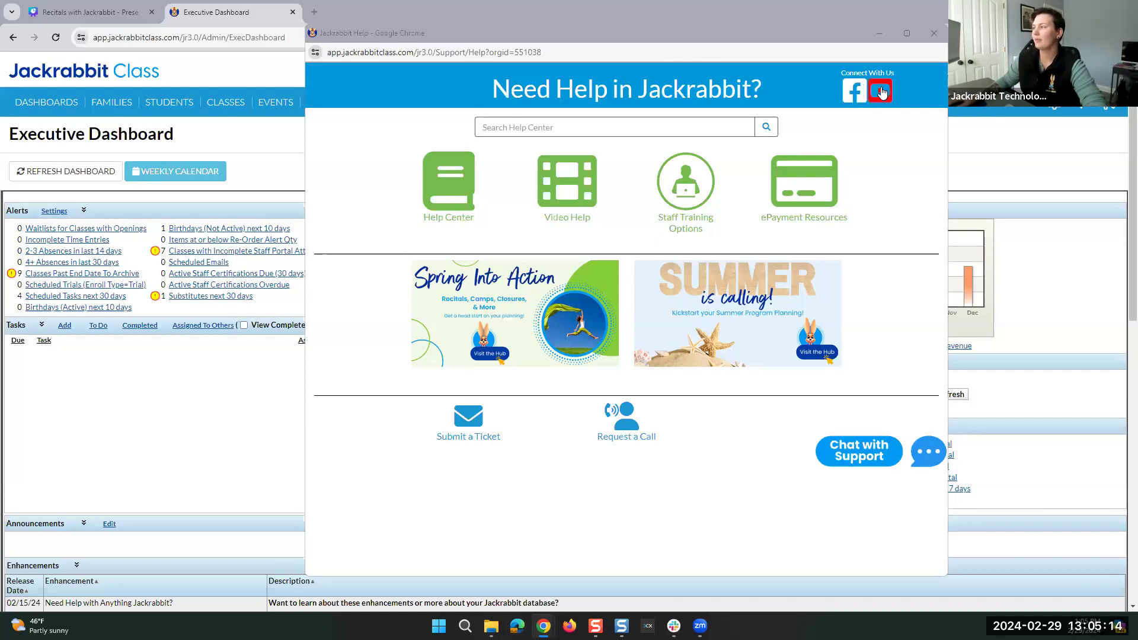
# Step: Close the help window and view the Training Opportunities section of the Resource Center
pyautogui.click(932, 36)
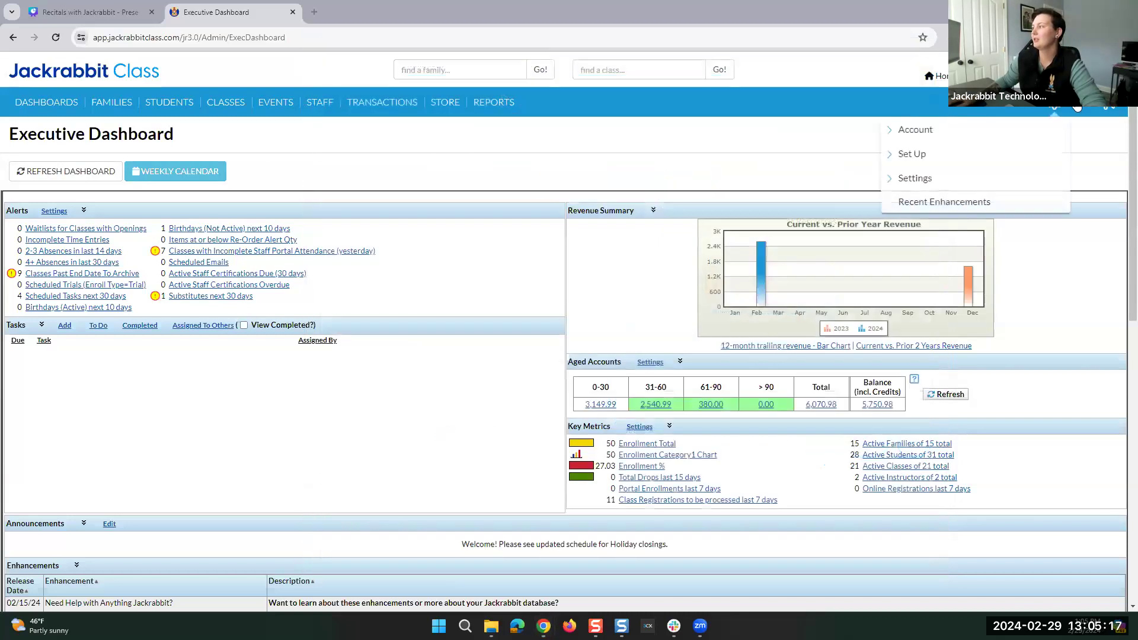
pyautogui.click(1109, 107)
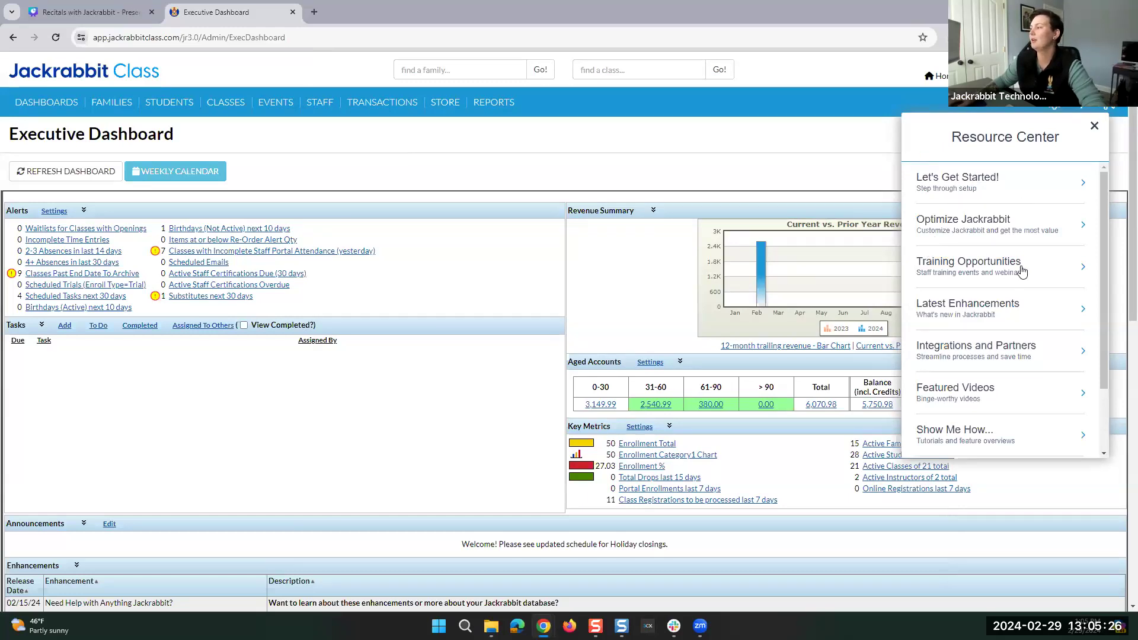
pyautogui.click(1070, 273)
pyautogui.scroll(-2, 1055, 282)
pyautogui.scroll(2, 1046, 287)
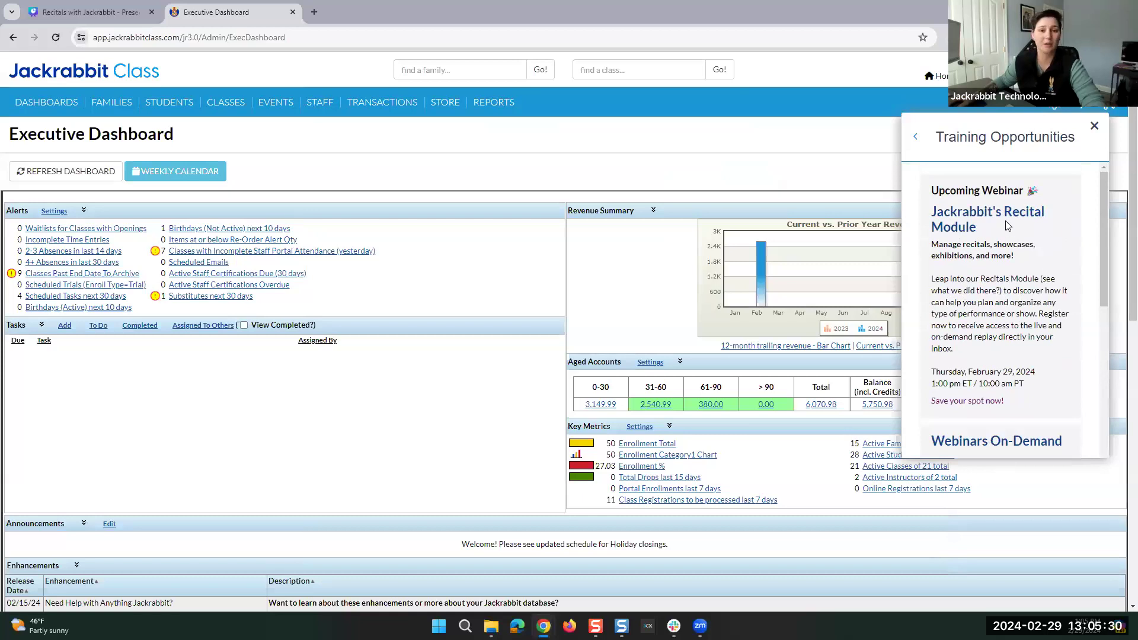
pyautogui.click(915, 136)
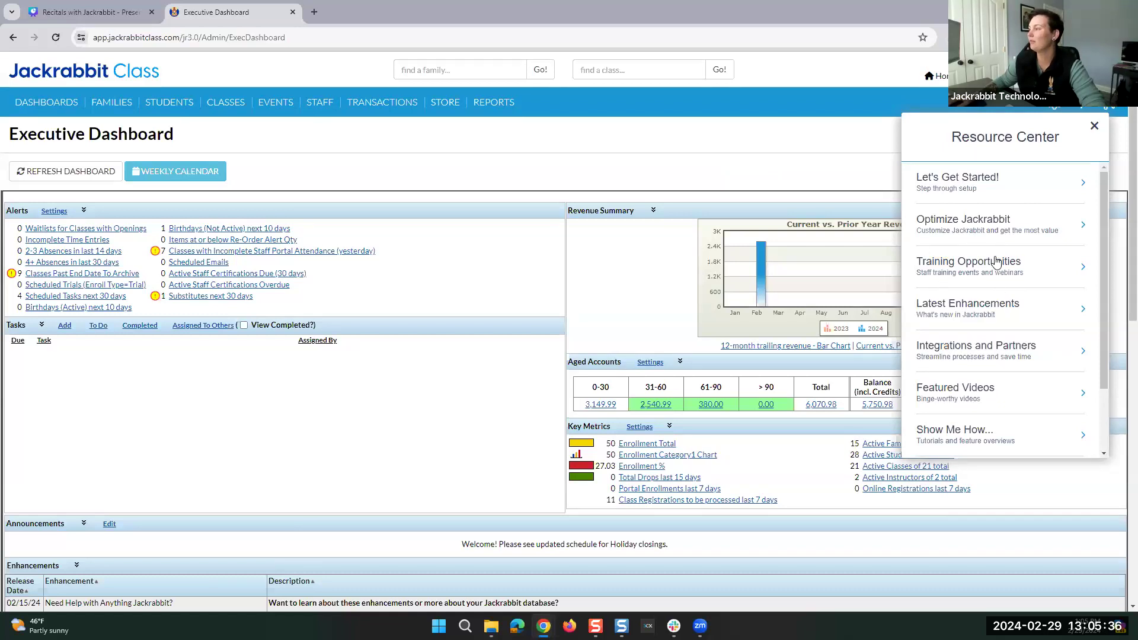
# Step: View the Latest Enhancements and look through the remaining Resource Center topics before closing it
pyautogui.click(981, 314)
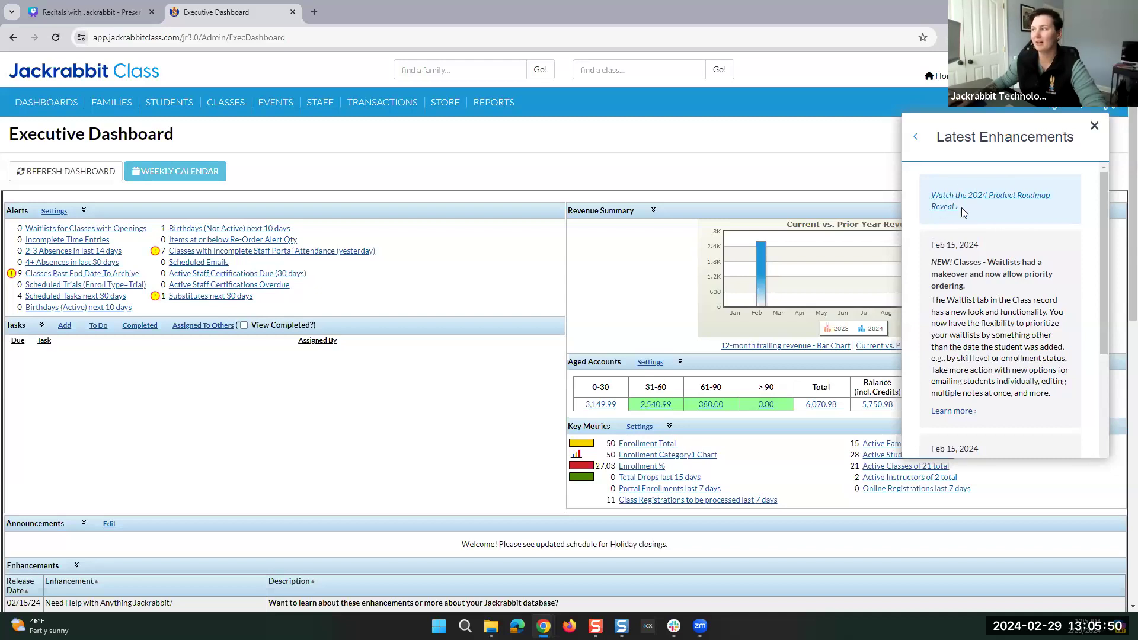
pyautogui.click(916, 137)
pyautogui.scroll(-2, 960, 240)
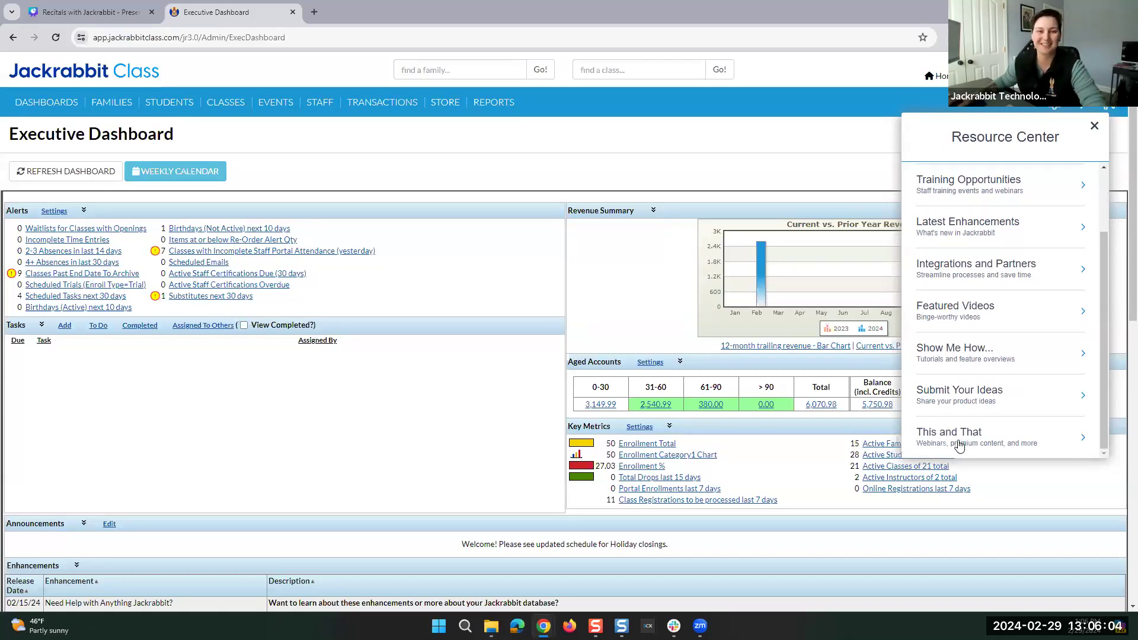
pyautogui.scroll(2, 982, 316)
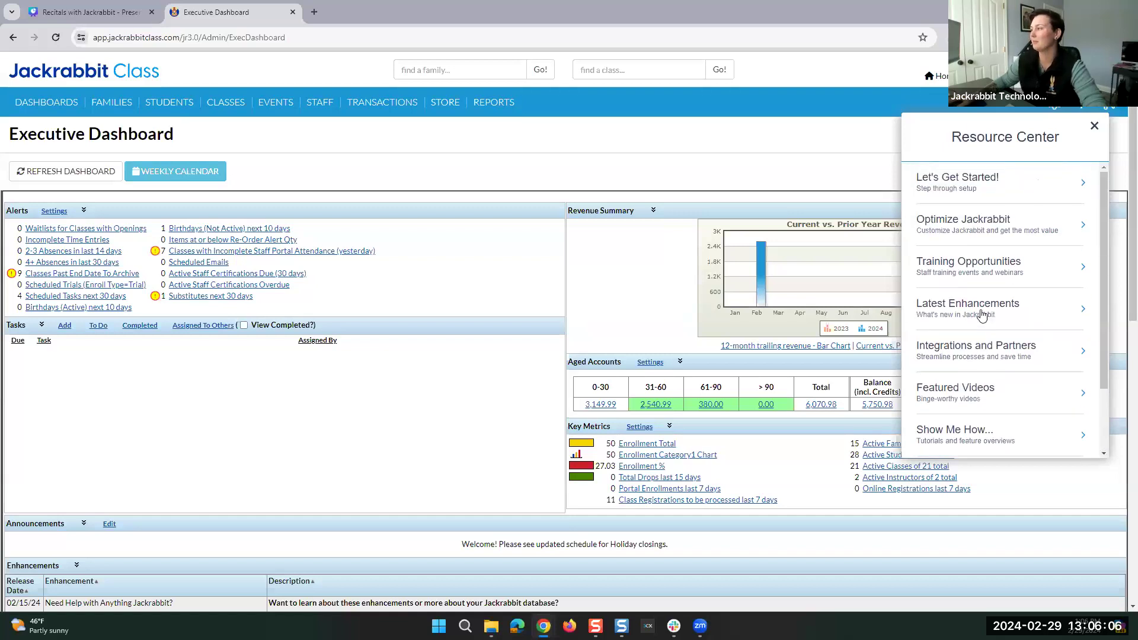
pyautogui.click(1094, 127)
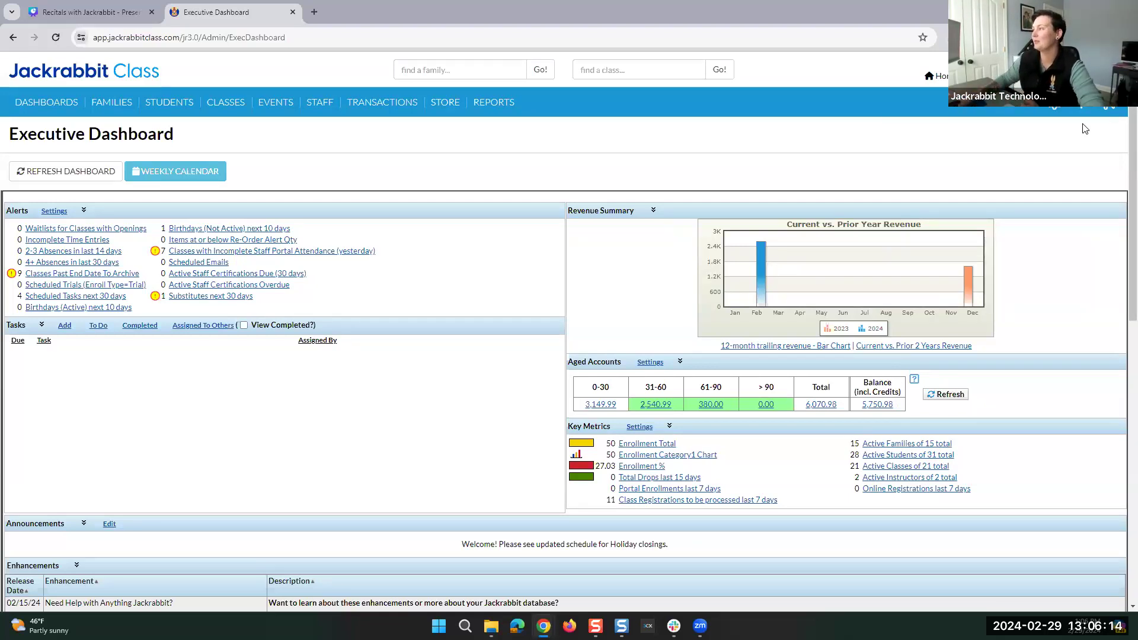
# Step: Open the Organization Defaults in the general settings and locate the Recital Module Settings section
pyautogui.click(1056, 107)
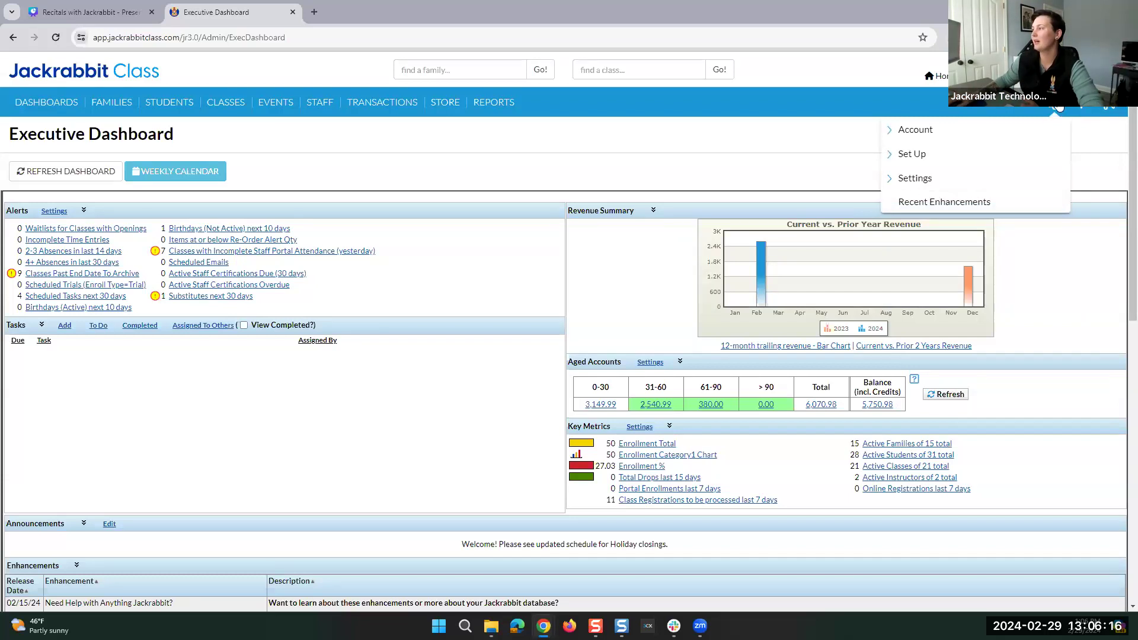
pyautogui.click(901, 178)
pyautogui.click(907, 196)
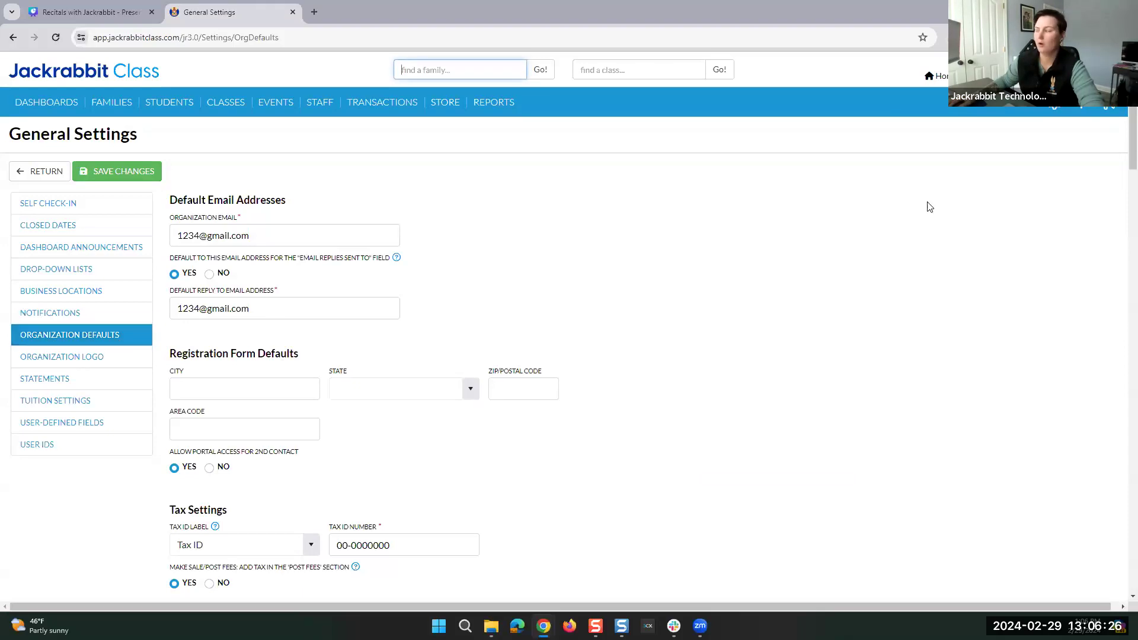
pyautogui.scroll(-4, 1123, 146)
pyautogui.scroll(-15, 1093, 511)
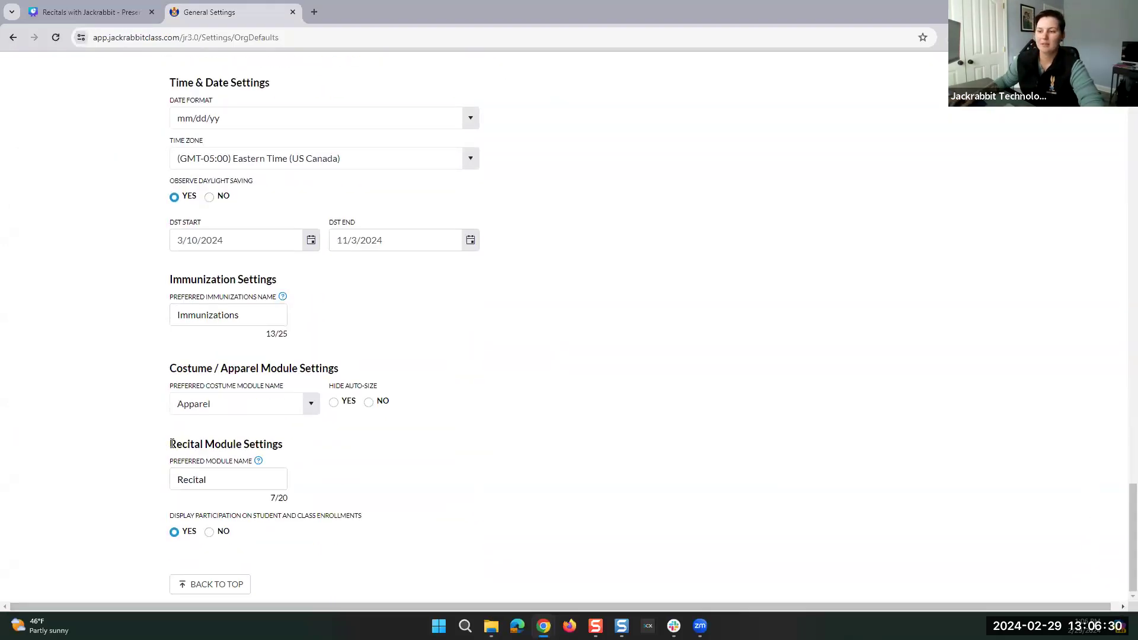
pyautogui.moveTo(166, 445); pyautogui.dragTo(296, 449)
pyautogui.click(298, 451)
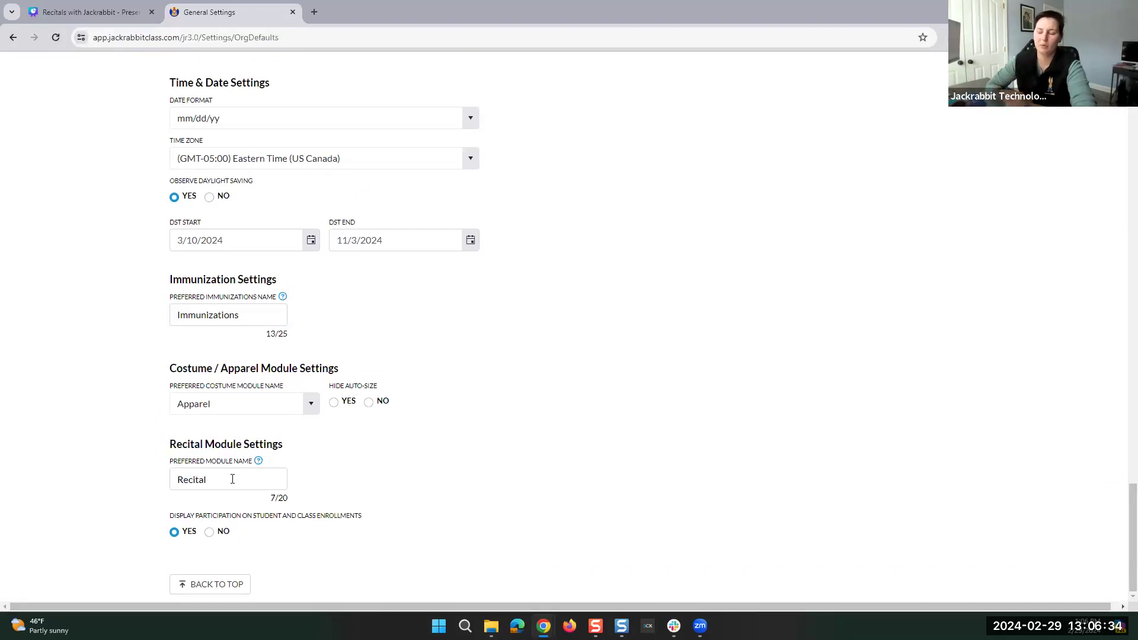
# Step: Clear the recital module's preferred module name and enter it as Recital
pyautogui.click(223, 481)
pyautogui.doubleClick(219, 481)
pyautogui.click(234, 477)
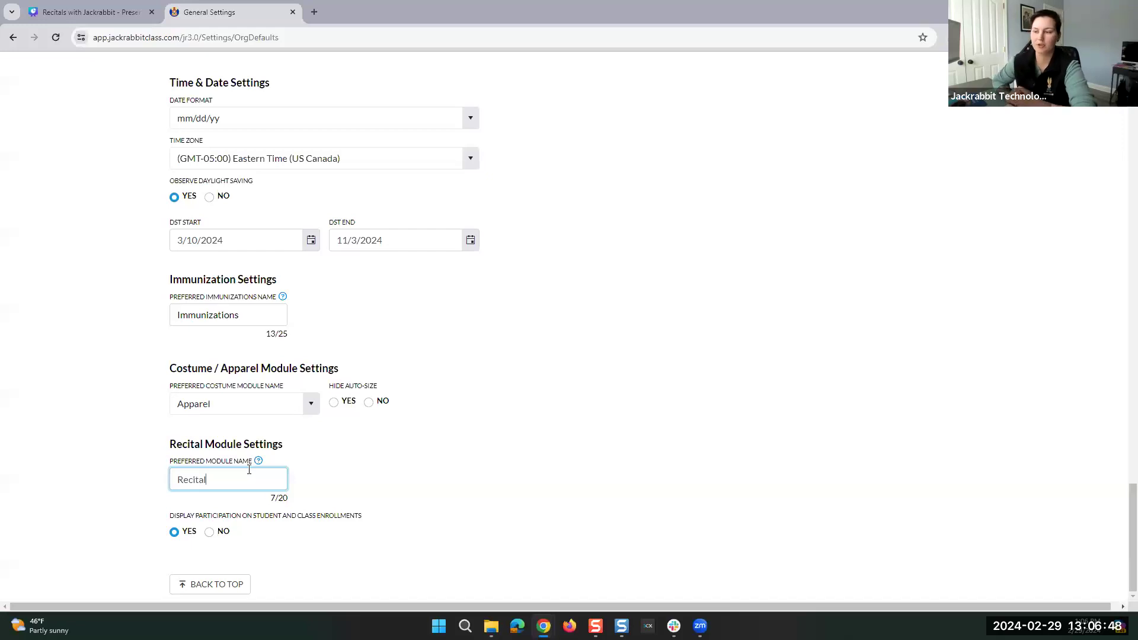
pyautogui.press('BackSpace')
pyautogui.press('BackSpace')
pyautogui.press('BackSpace')
pyautogui.press('BackSpace')
pyautogui.press('BackSpace')
pyautogui.press('BackSpace')
pyautogui.press('BackSpace')
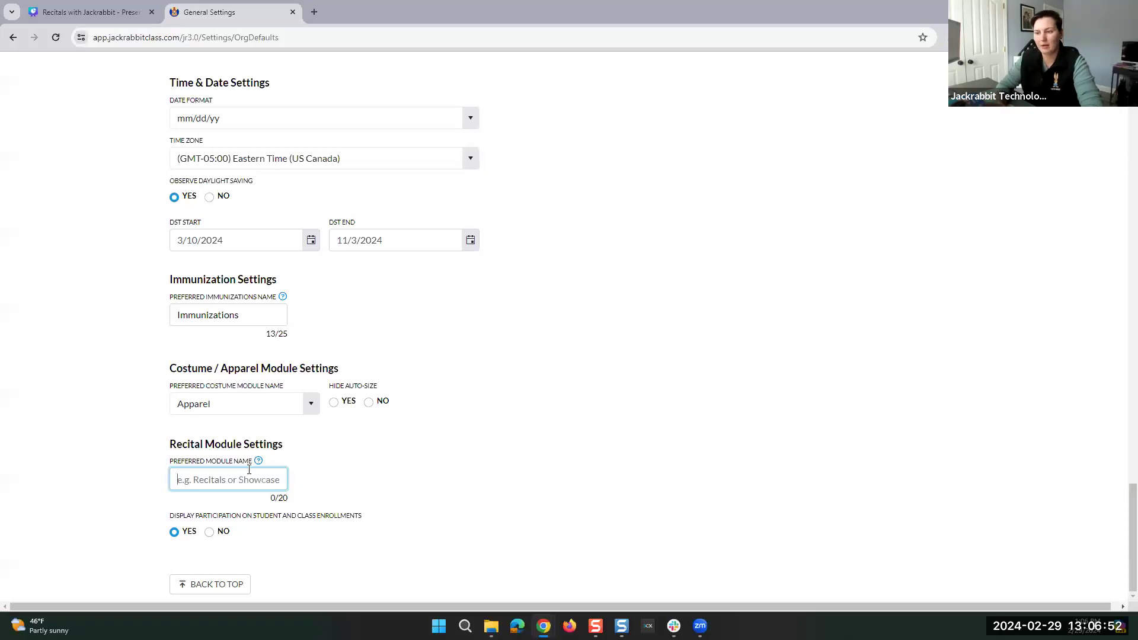
pyautogui.write('REcital')
pyautogui.press('BackSpace')
pyautogui.press('BackSpace')
pyautogui.press('BackSpace')
pyautogui.press('BackSpace')
pyautogui.press('BackSpace')
pyautogui.press('BackSpace')
pyautogui.write('ecital')
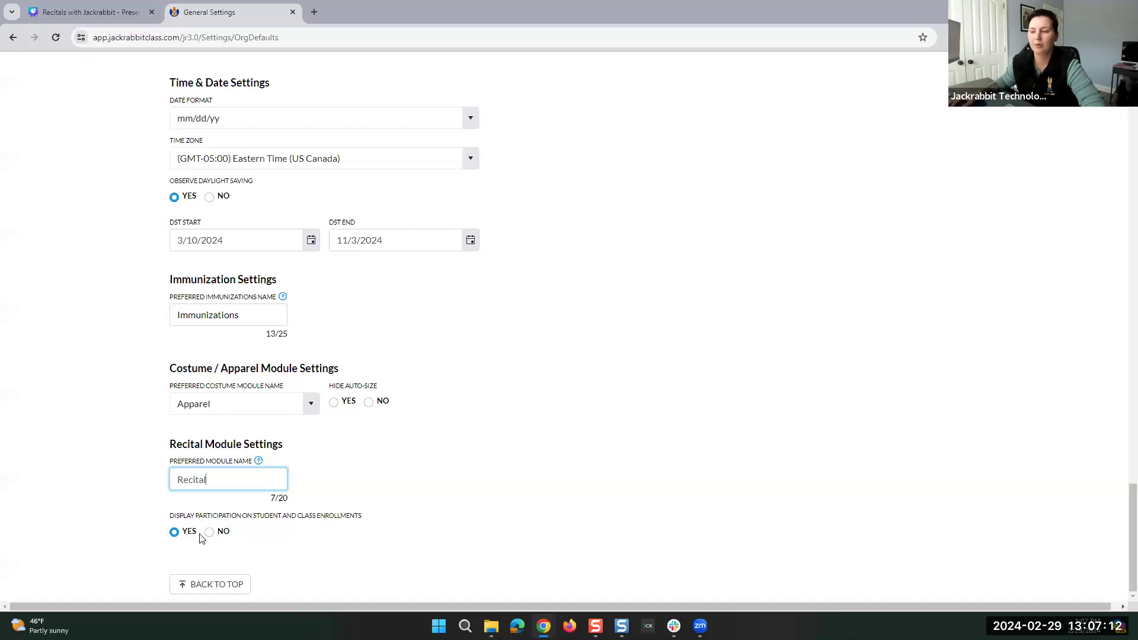
# Step: Save the organization default settings, dismiss the alert, and open the Recital Listing
pyautogui.moveTo(197, 532); pyautogui.dragTo(167, 534)
pyautogui.click(176, 549)
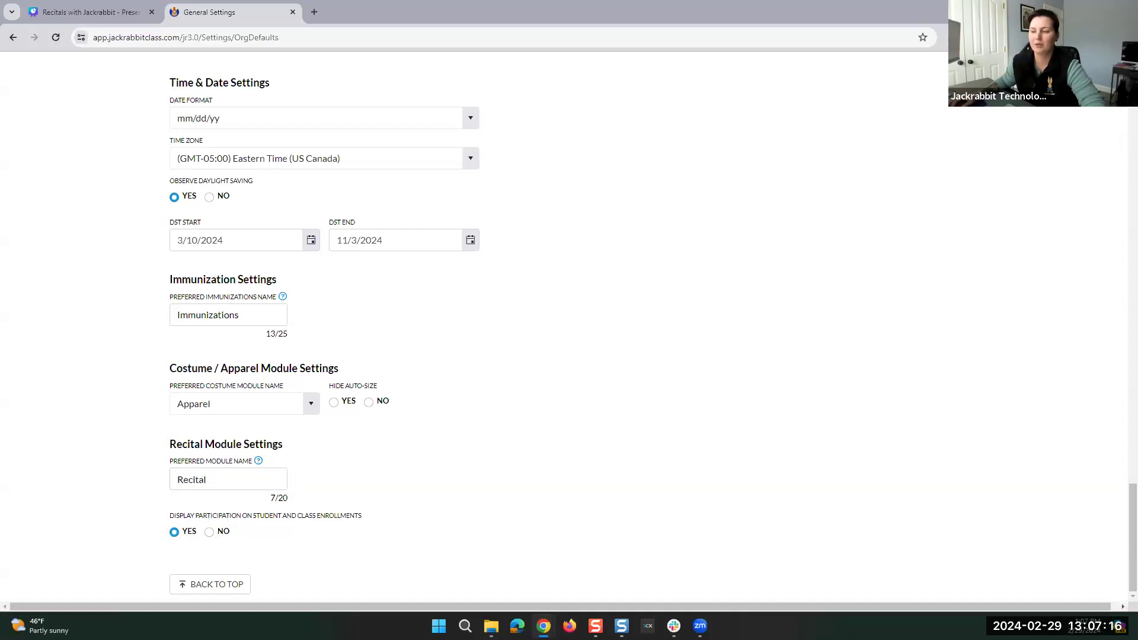
pyautogui.click(190, 586)
pyautogui.click(116, 171)
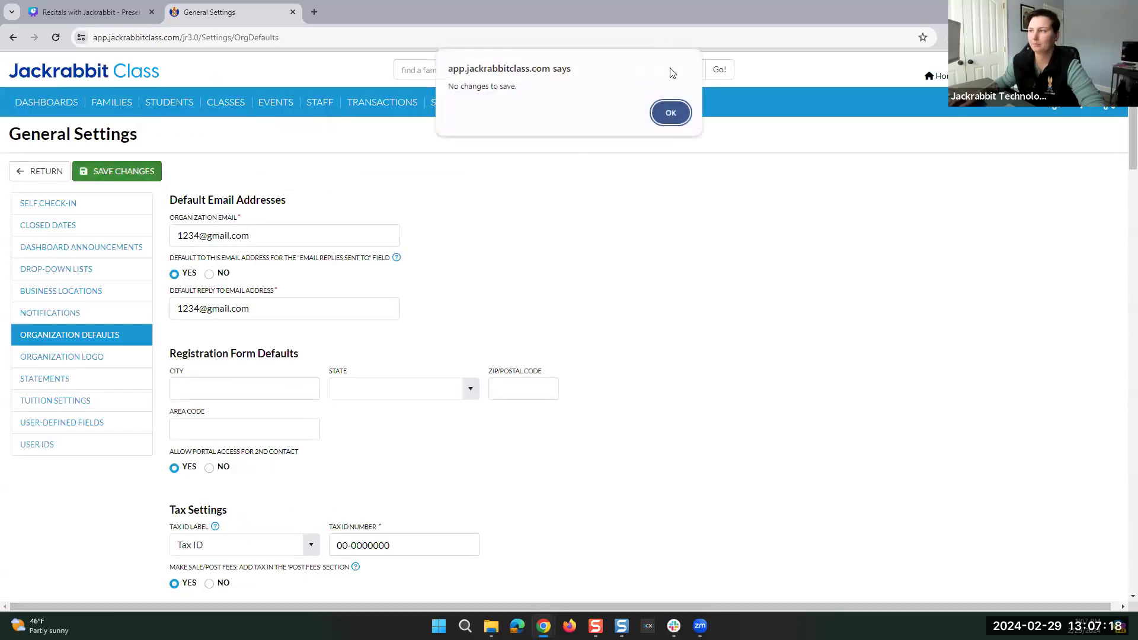
pyautogui.click(670, 112)
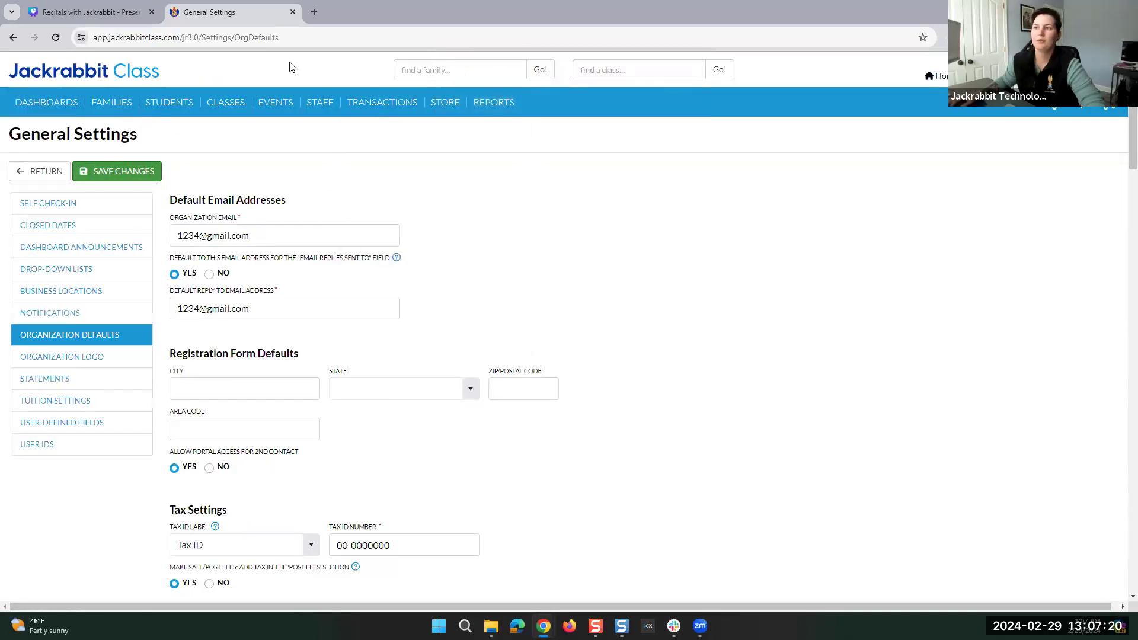
pyautogui.moveTo(268, 108)
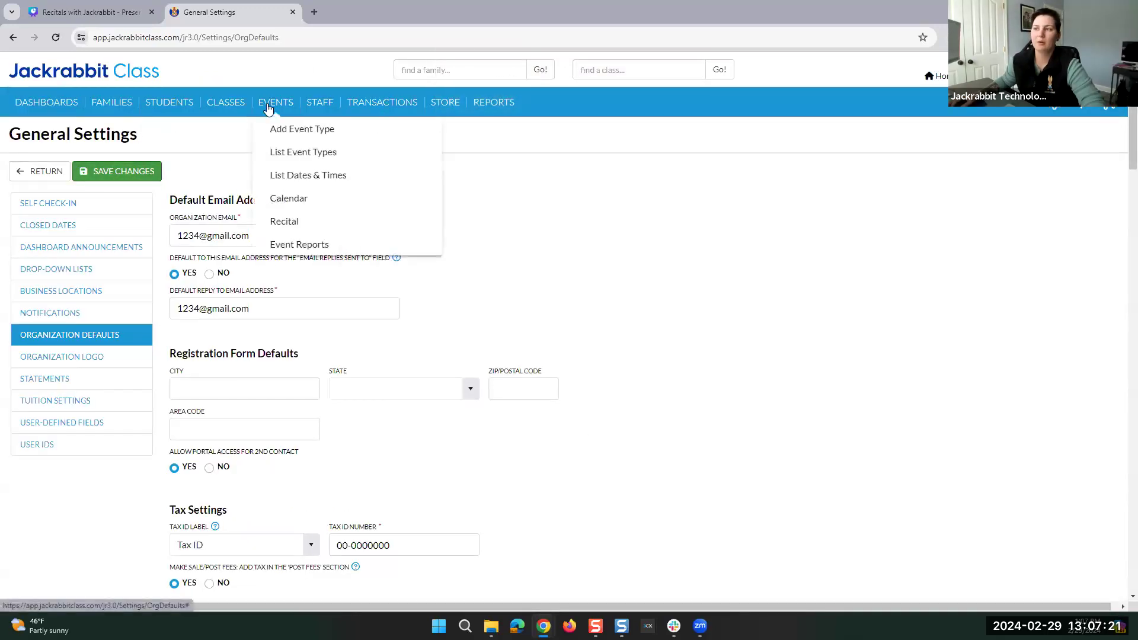
pyautogui.click(285, 222)
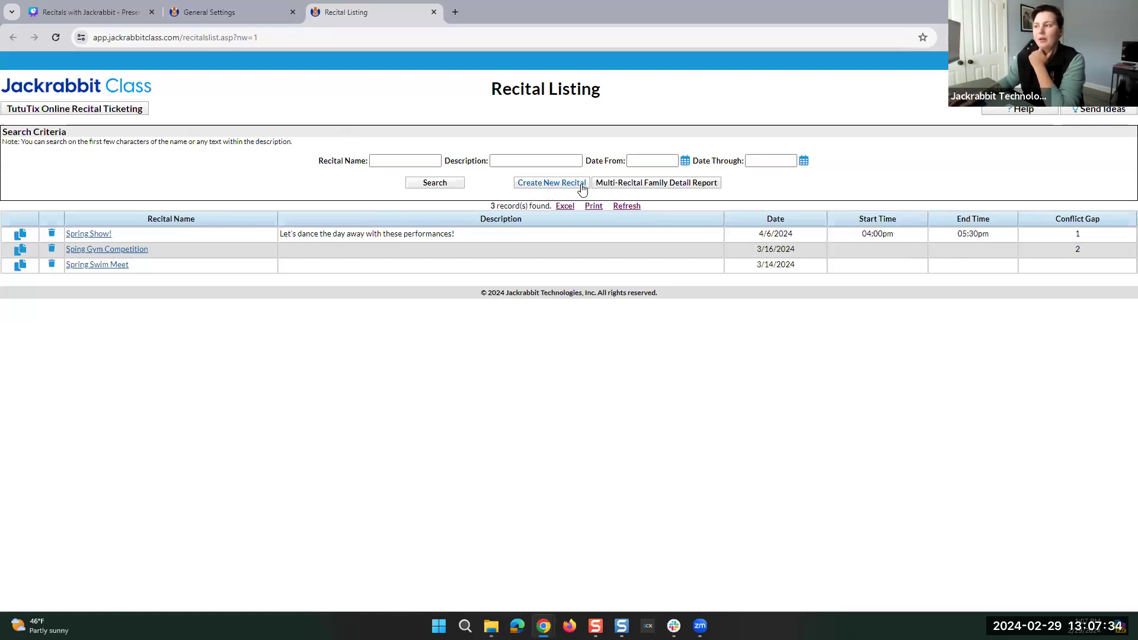
# Step: Create a new recital named St Patricks Day Showcase with the date 3/9/2024
pyautogui.click(548, 188)
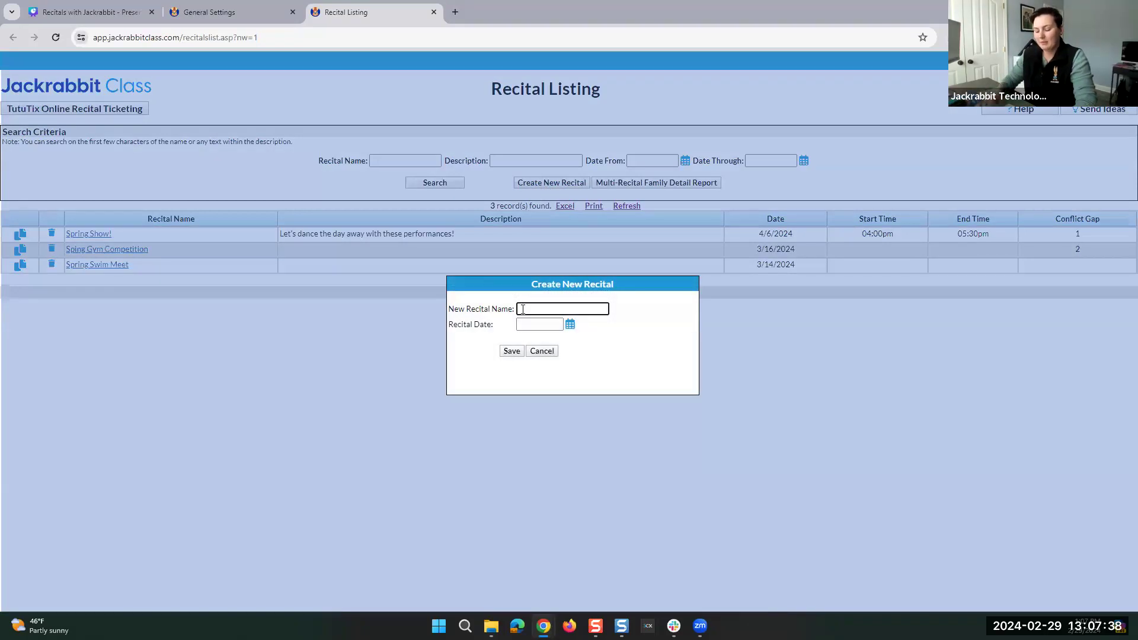
pyautogui.write('St')
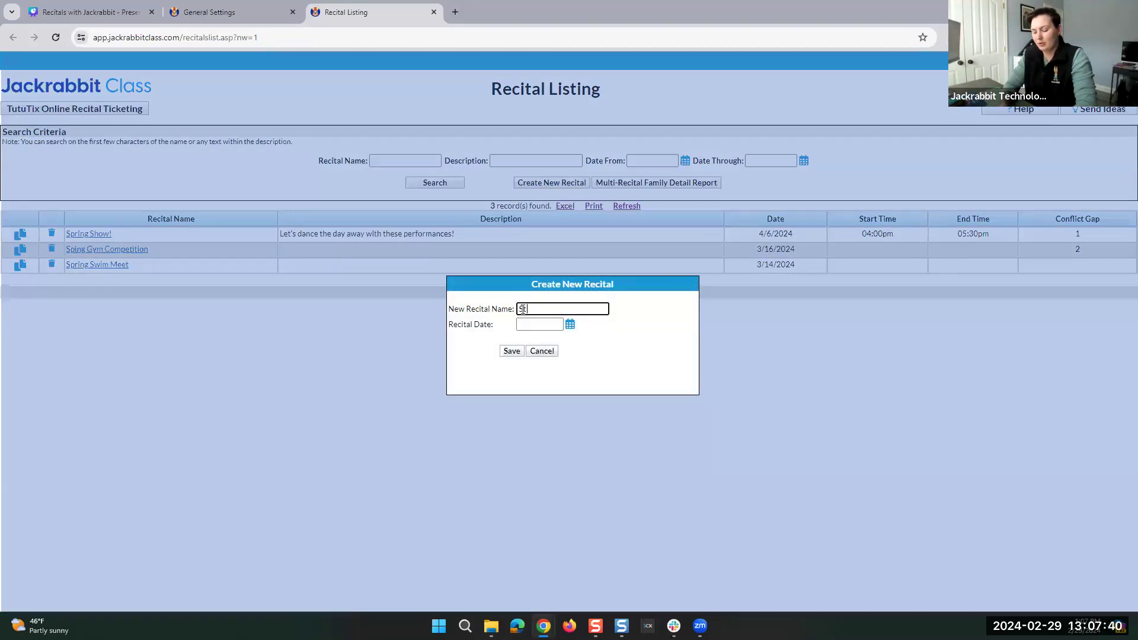
pyautogui.write(' Pateic')
pyautogui.press('BackSpace')
pyautogui.write('ricks Day')
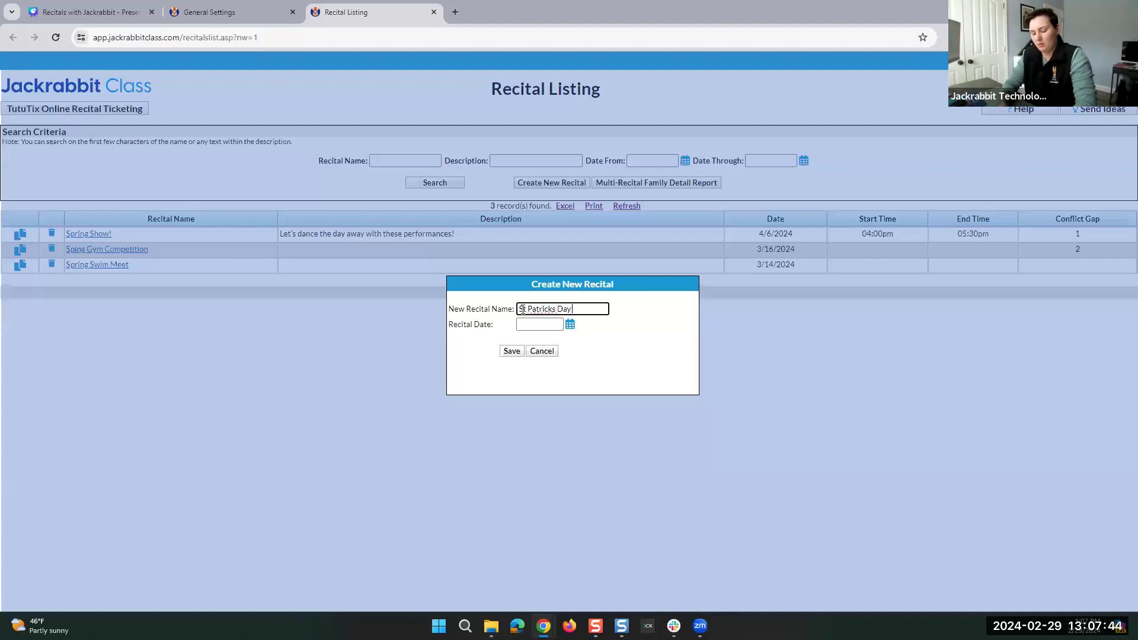
pyautogui.write(' Showcase')
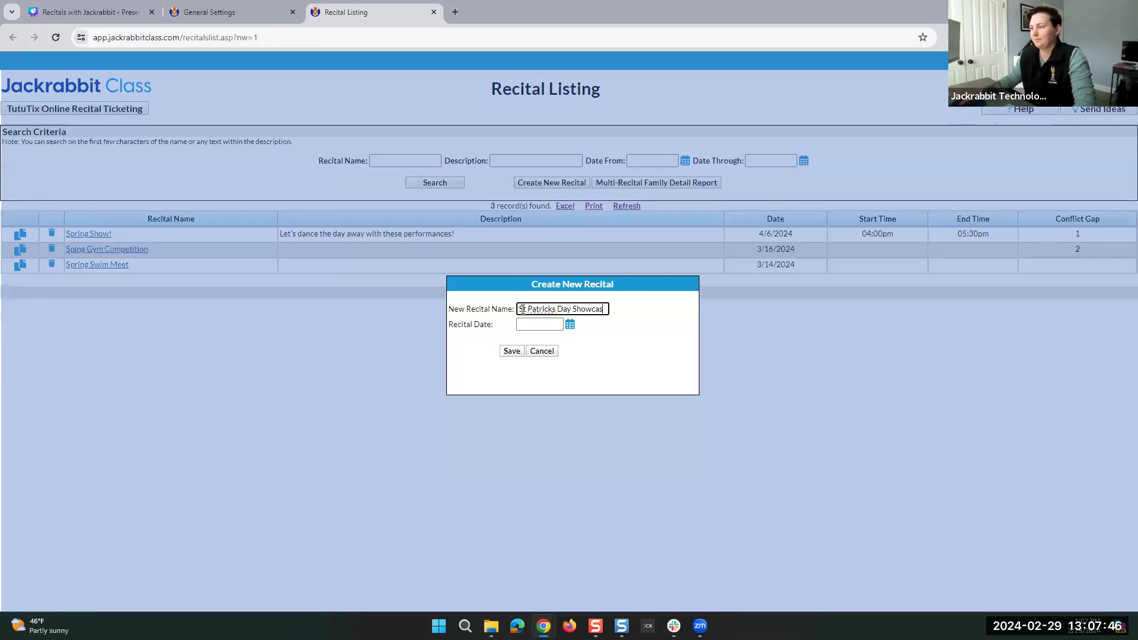
pyautogui.click(569, 326)
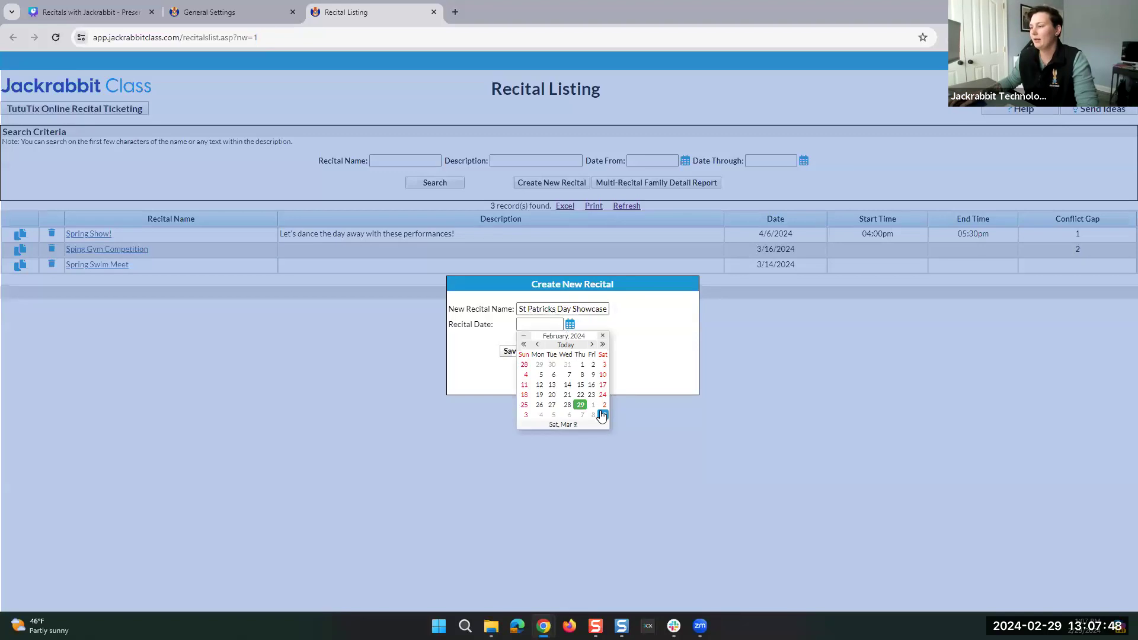
pyautogui.click(601, 415)
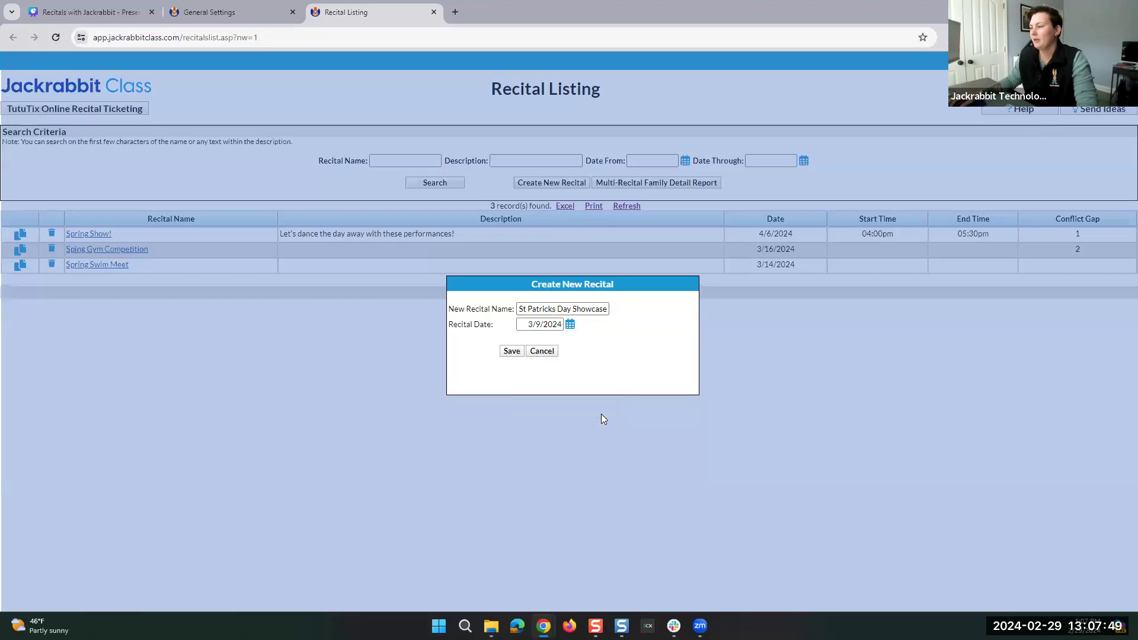
pyautogui.click(512, 351)
pyautogui.click(671, 112)
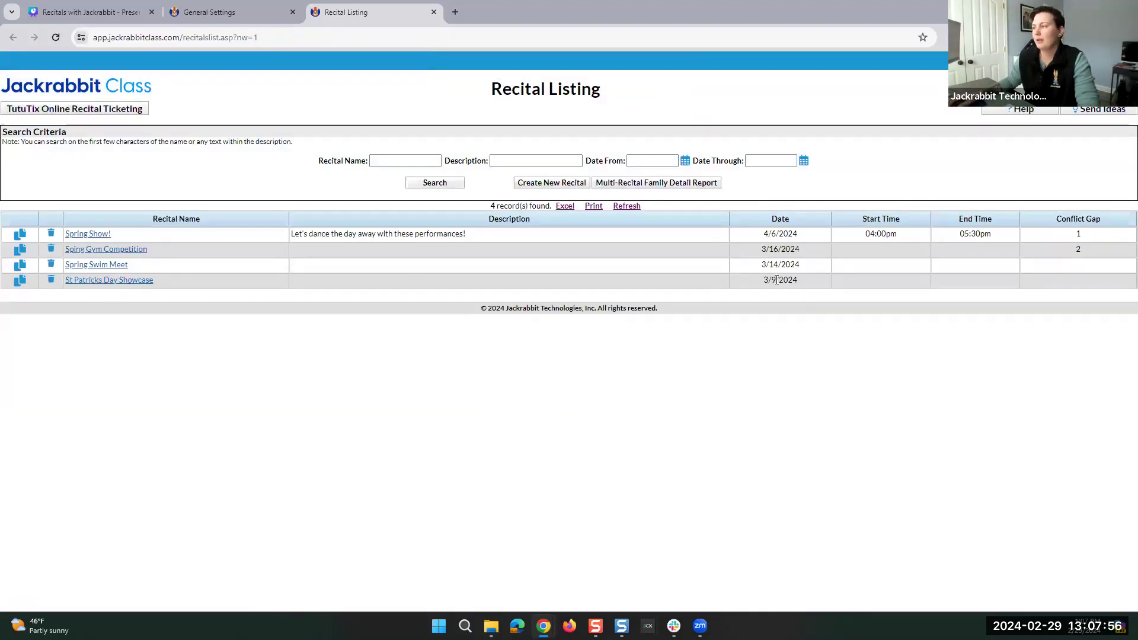
# Step: Open the St Patricks Day Showcase in the Recital Editor and set its date to 03/17/24
pyautogui.click(117, 285)
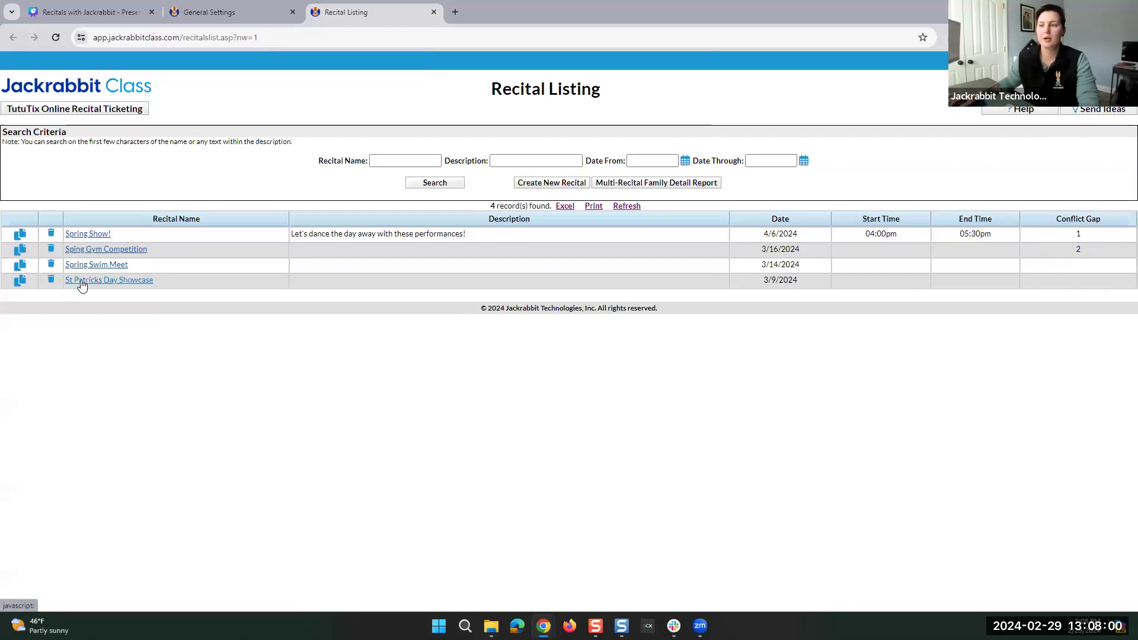
pyautogui.click(794, 158)
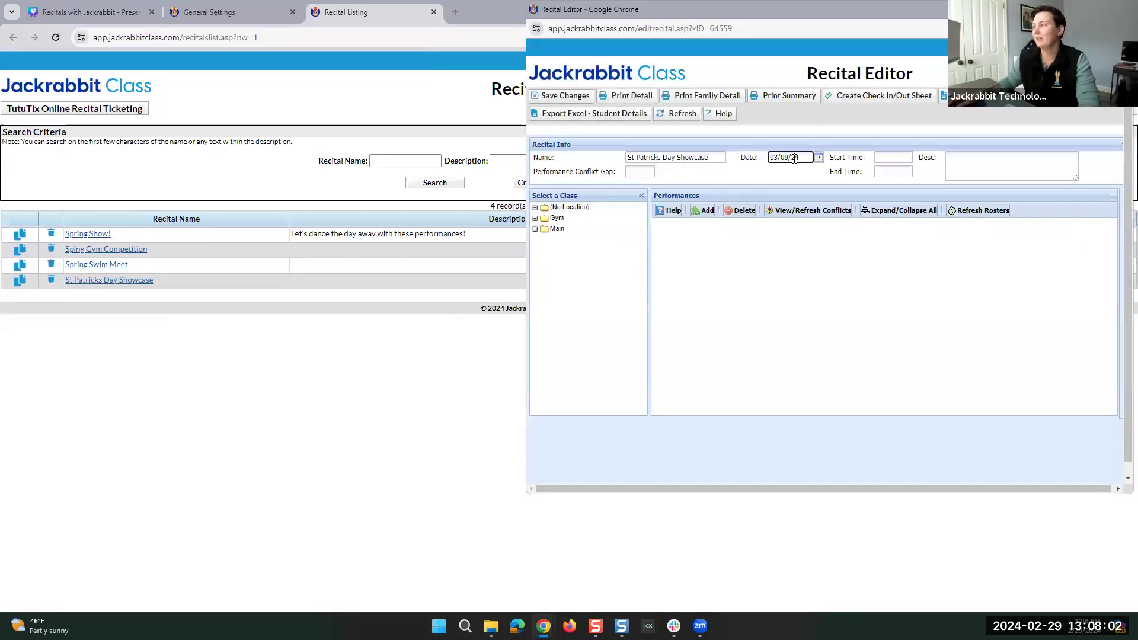
pyautogui.click(820, 159)
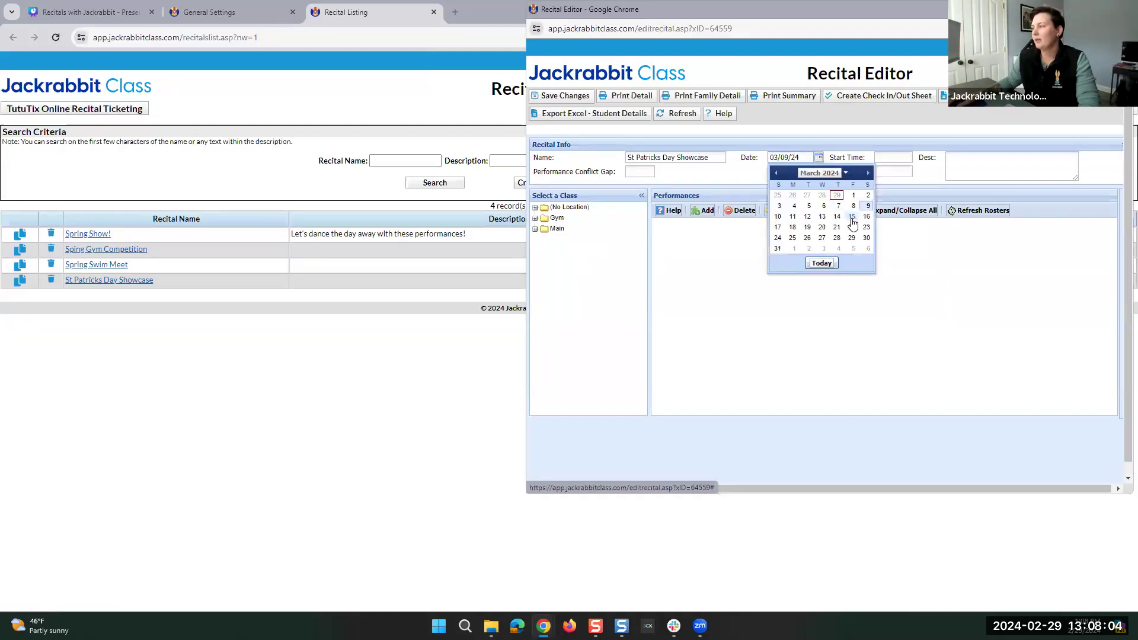
pyautogui.click(778, 228)
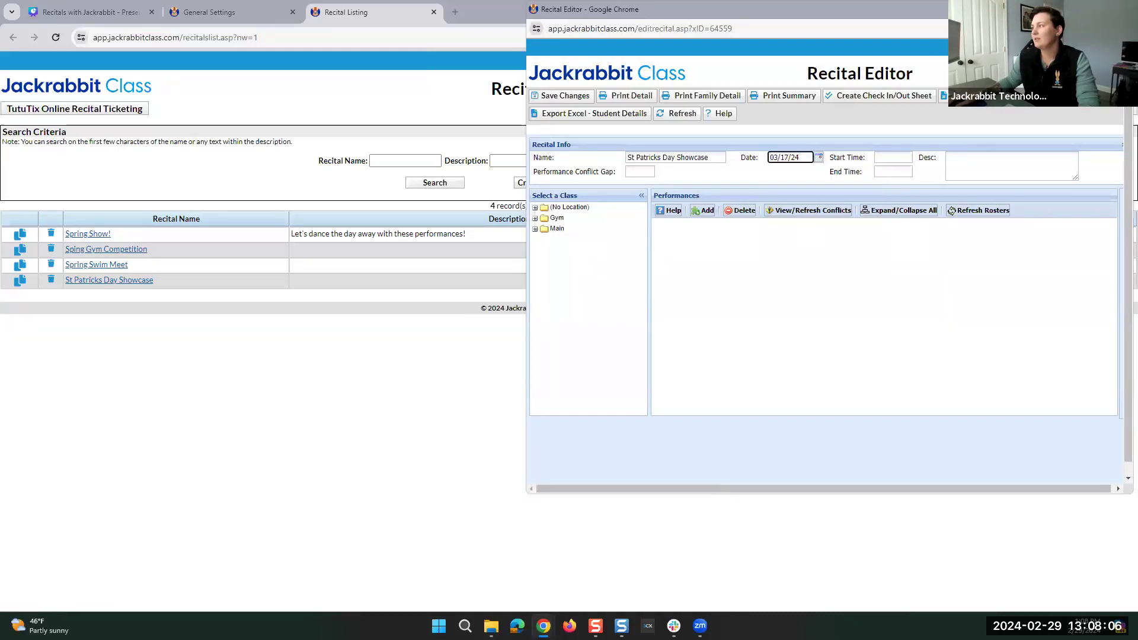
# Step: Leave the Recital Editor and delete the St Patricks Day Showcase from the recital listing
pyautogui.click(390, 201)
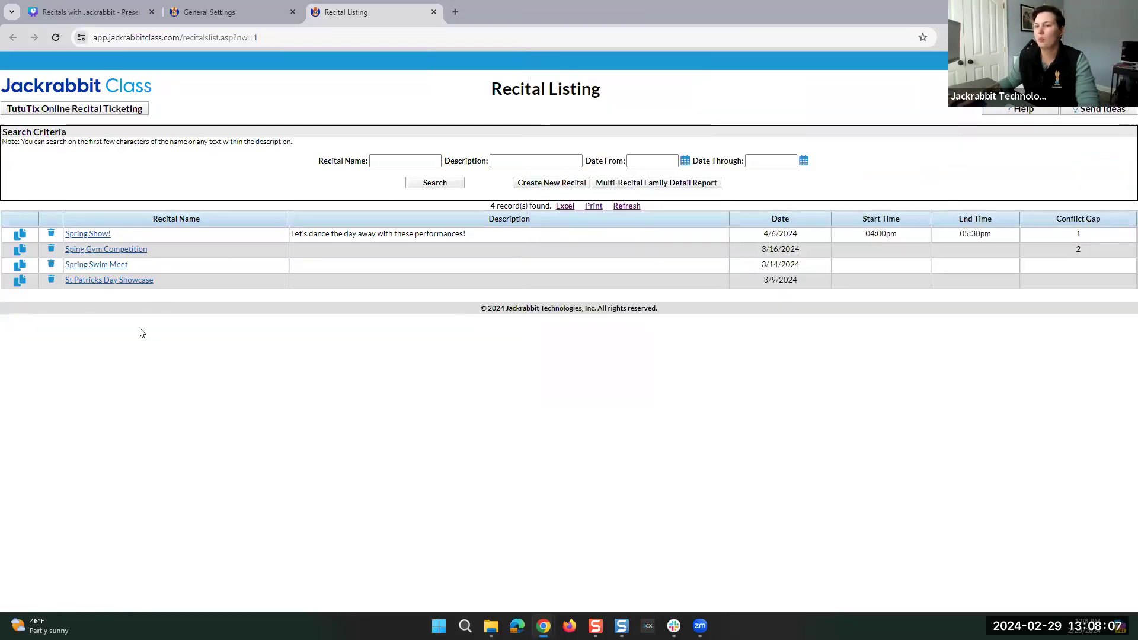
pyautogui.click(51, 281)
pyautogui.click(617, 135)
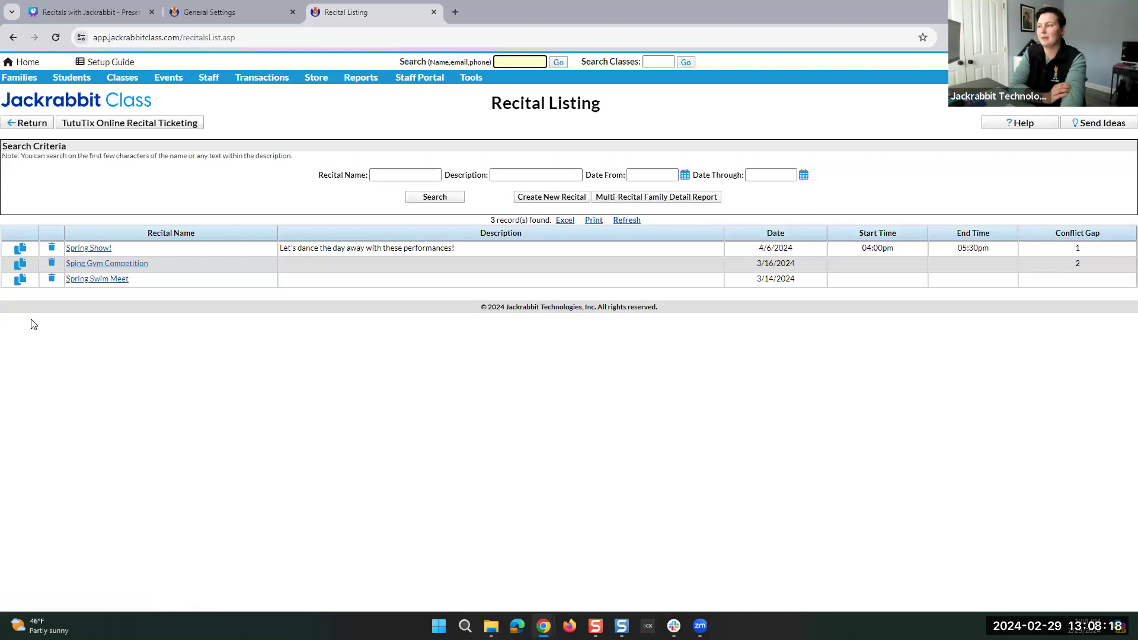
# Step: Review the copy options offered for the Spring Show! recital and close the copy dialog without copying
pyautogui.click(21, 251)
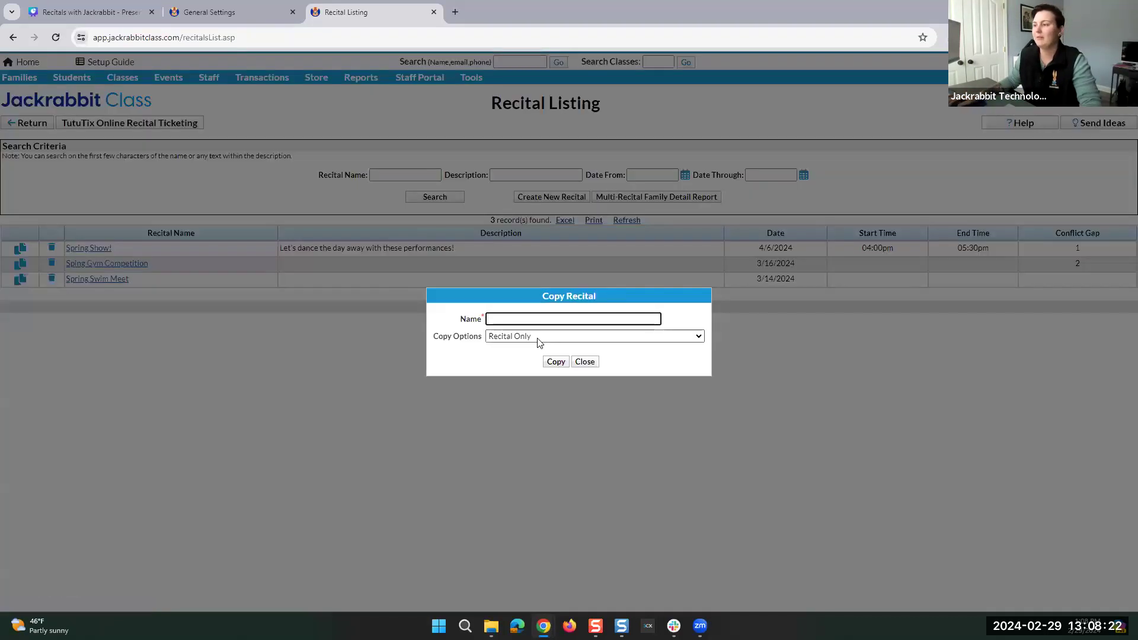
pyautogui.click(537, 336)
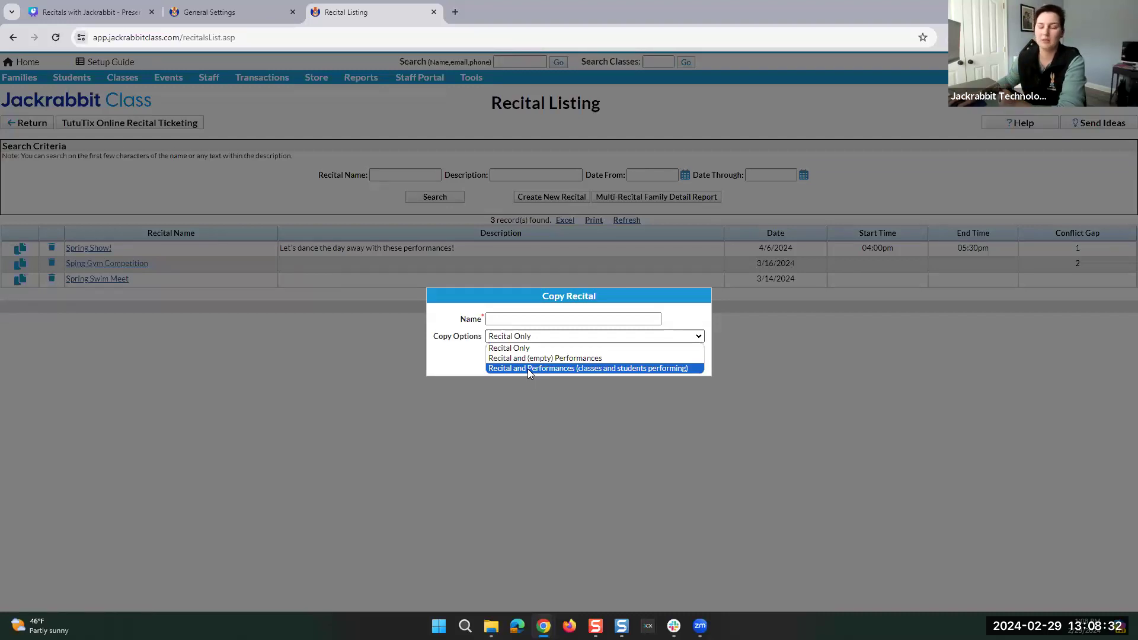
pyautogui.click(521, 348)
pyautogui.click(585, 362)
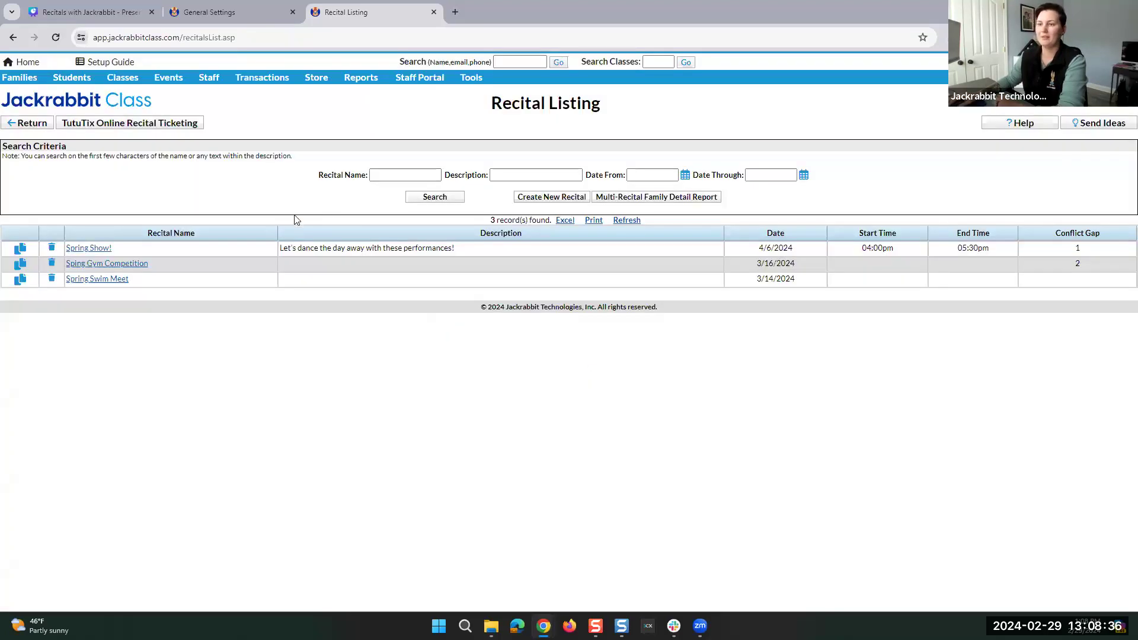
# Step: Open the Spring Show! recital in the Recital Editor at full window size and go to its performance conflict gap
pyautogui.click(73, 249)
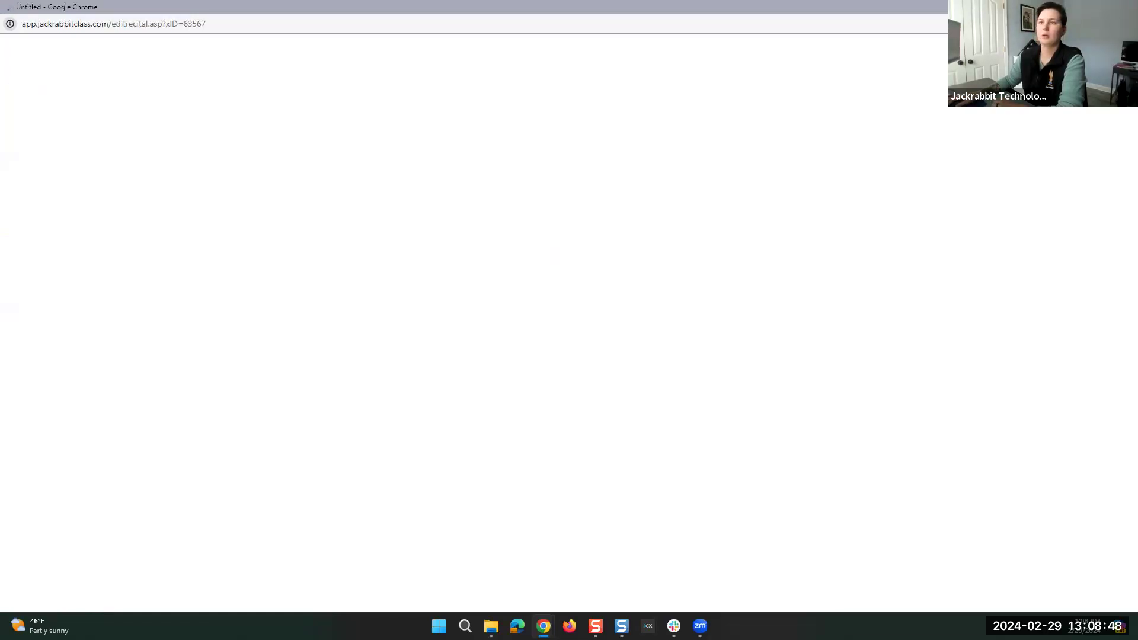
pyautogui.click(1125, 7)
pyautogui.click(104, 248)
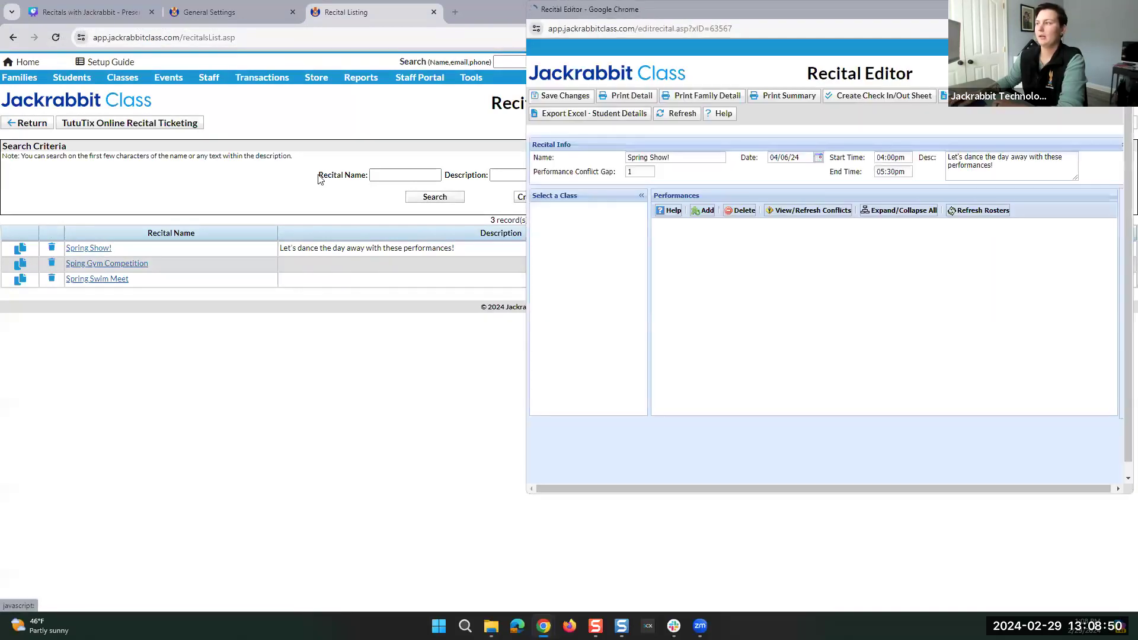
pyautogui.click(1093, 9)
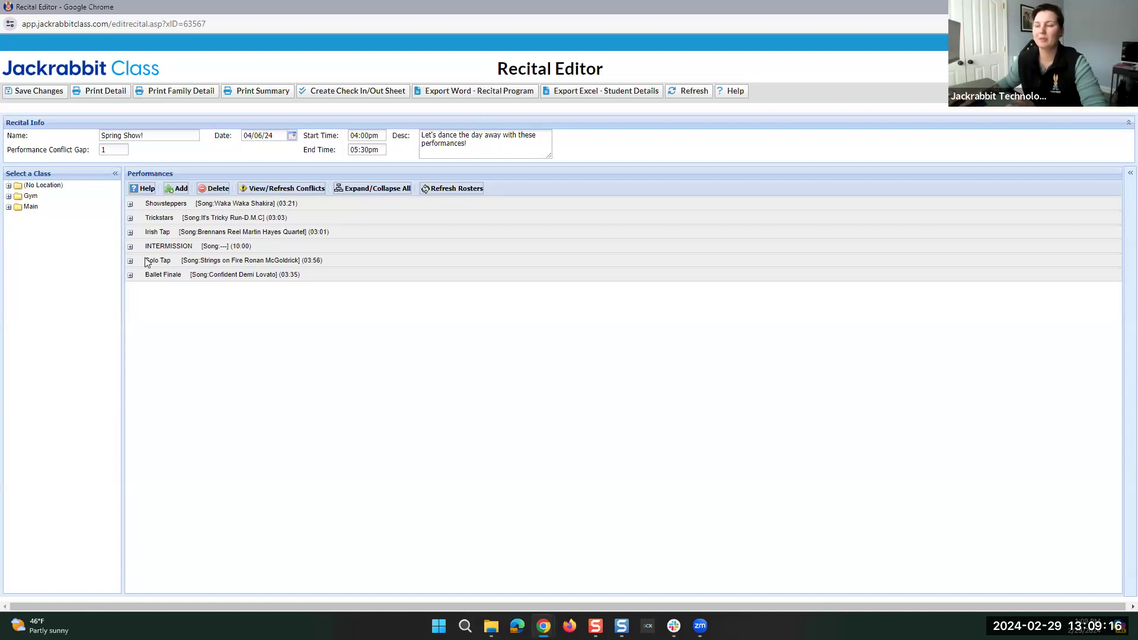
pyautogui.click(116, 148)
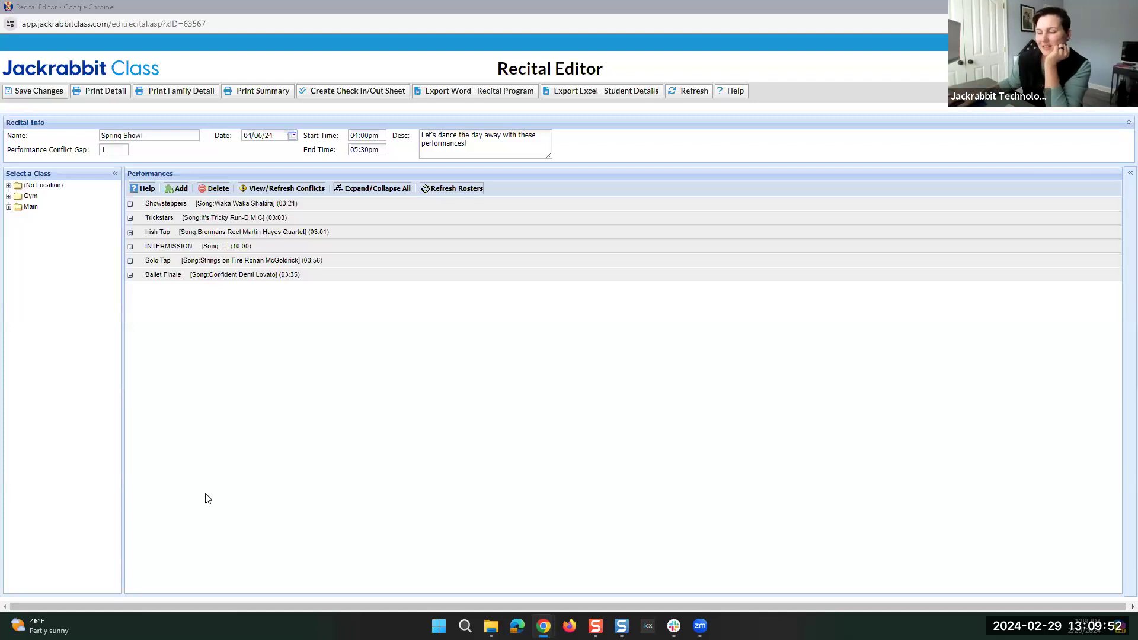
# Step: Add a performance named Tap Dance with the song Tiktok Kesha, length 03:45 and the note "Enter on stage Right side"
pyautogui.click(173, 191)
pyautogui.click(519, 298)
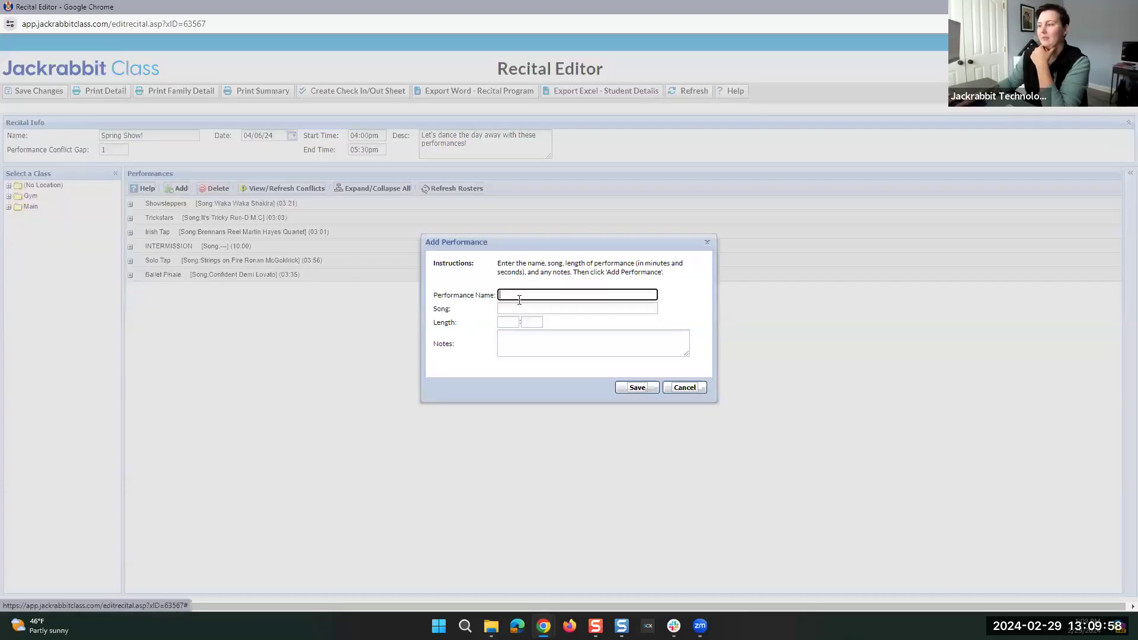
pyautogui.write('Tap Dance')
pyautogui.press('Tab')
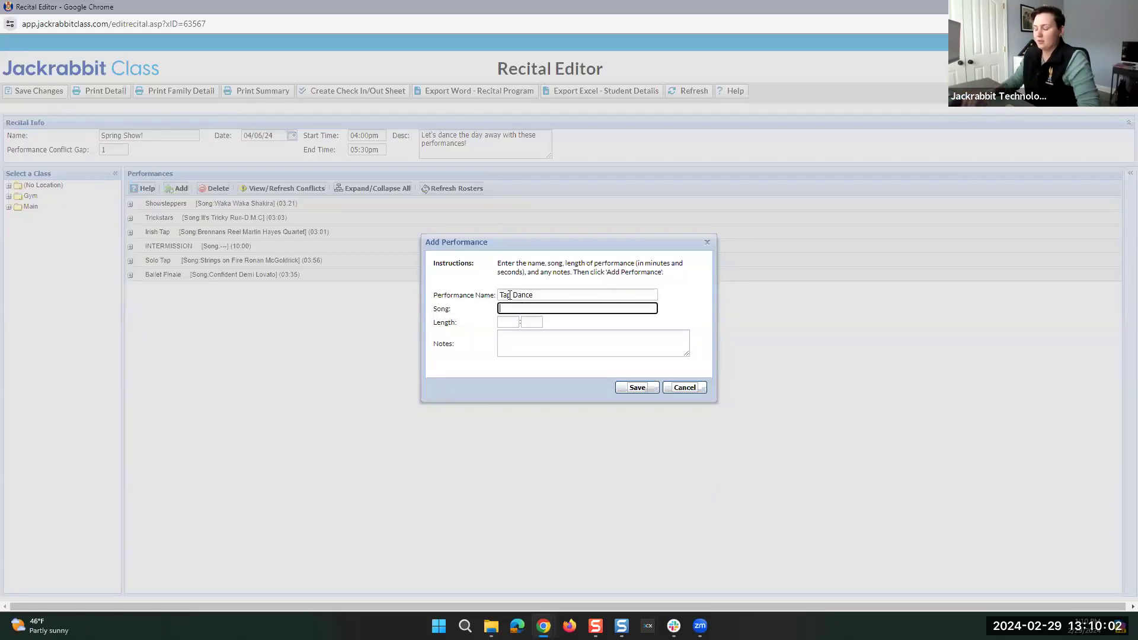
pyautogui.write('Tiktok Kesha')
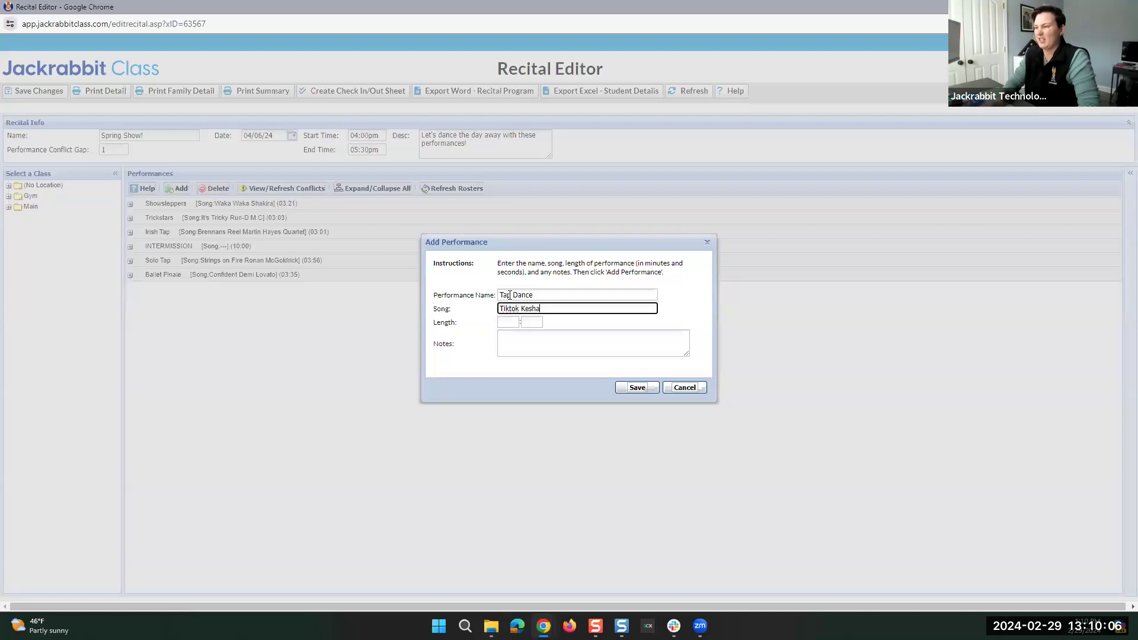
pyautogui.click(507, 323)
pyautogui.write('03')
pyautogui.press('Tab')
pyautogui.write('45')
pyautogui.press('Tab')
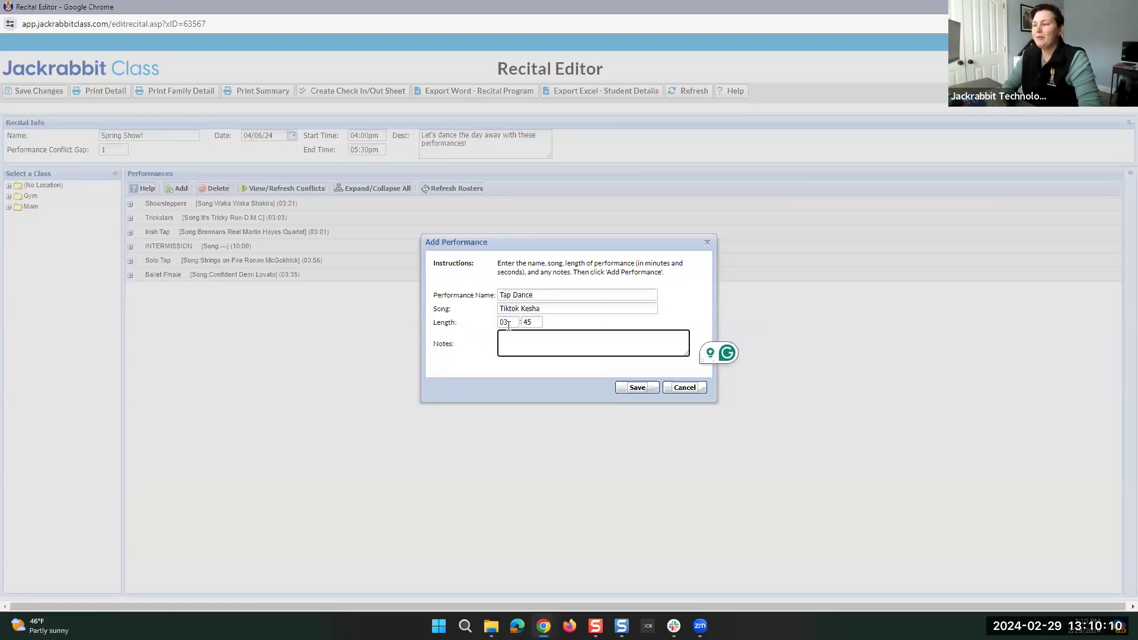
pyautogui.write('Enter on stage Right side')
pyautogui.click(629, 389)
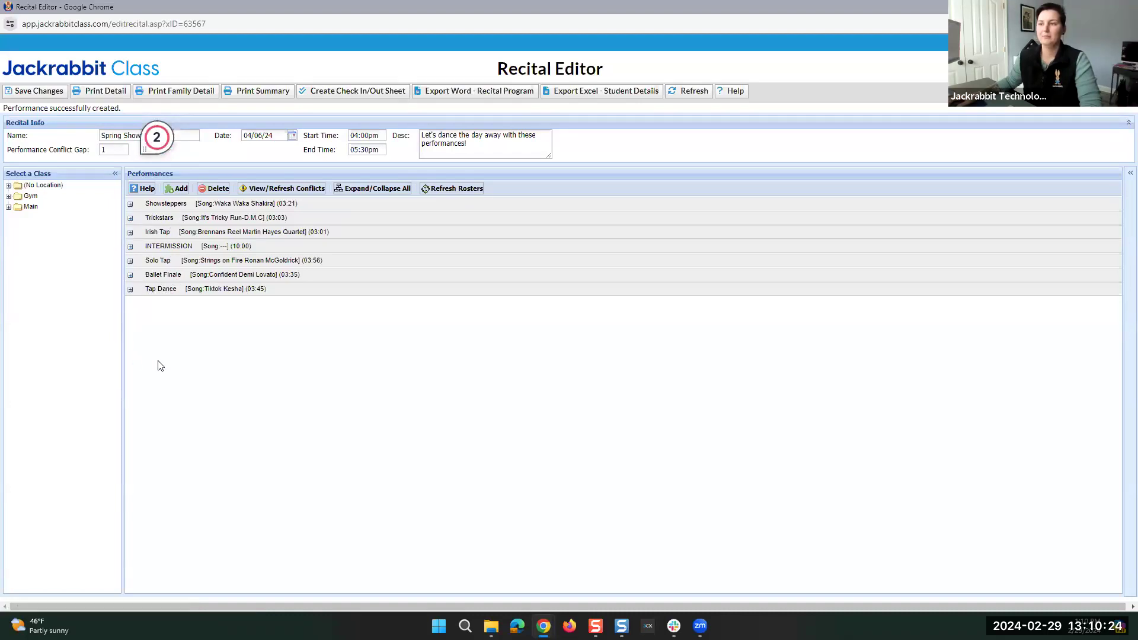
# Step: Add the Steppers 1000 and Steppers 2000 classes from the Main location's Dance category to the Tap Dance performance
pyautogui.click(8, 197)
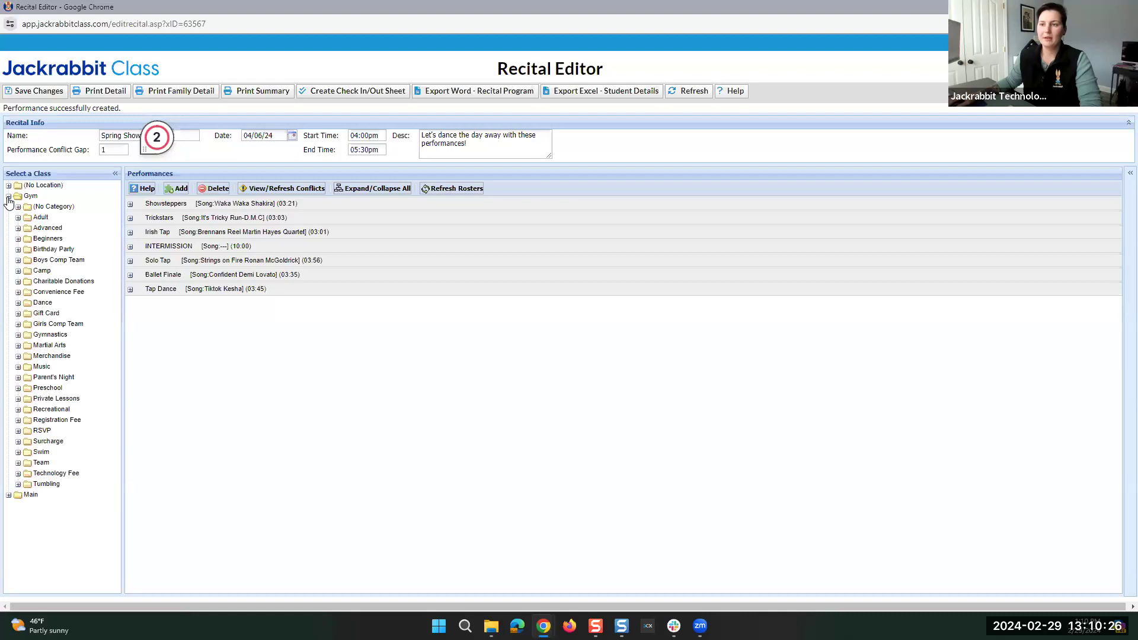
pyautogui.click(8, 197)
pyautogui.click(8, 207)
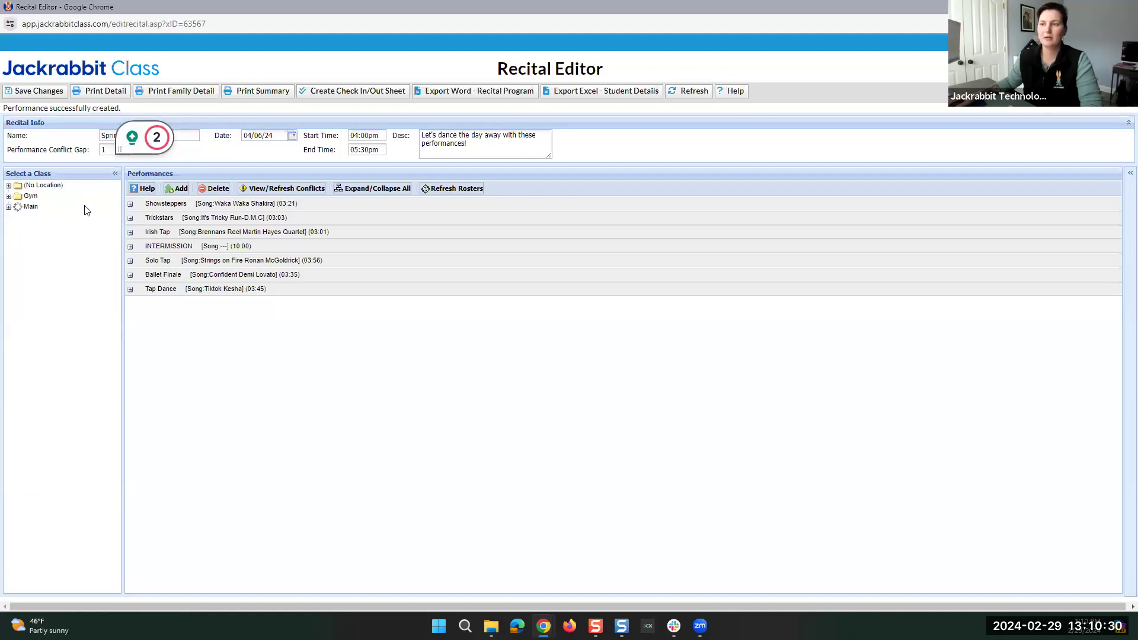
pyautogui.click(9, 196)
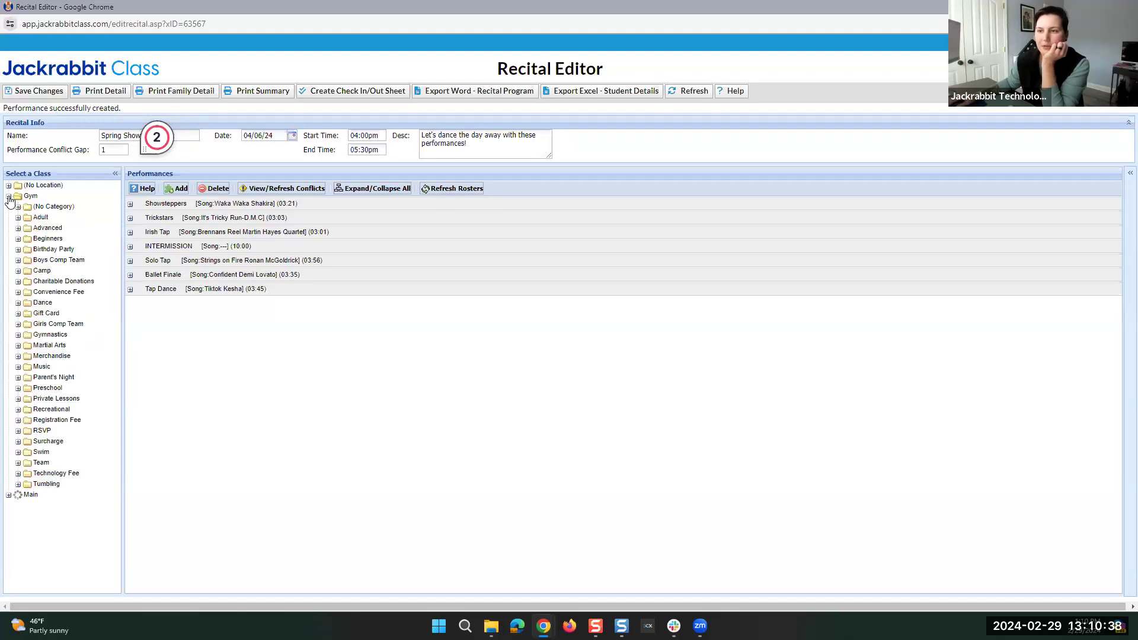
pyautogui.click(9, 196)
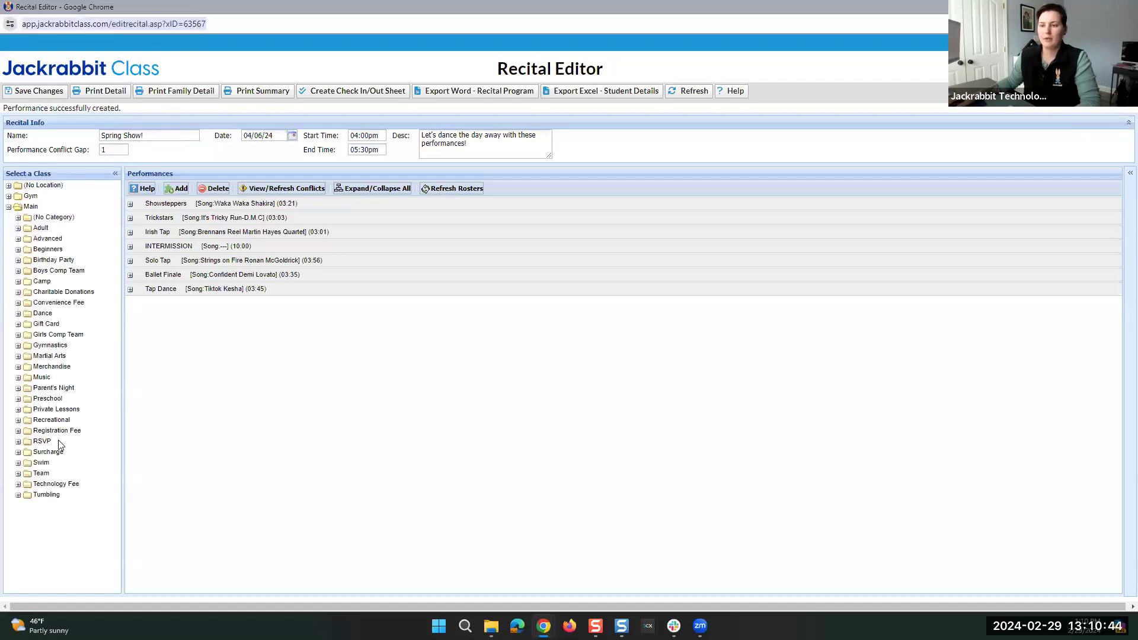
pyautogui.click(57, 550)
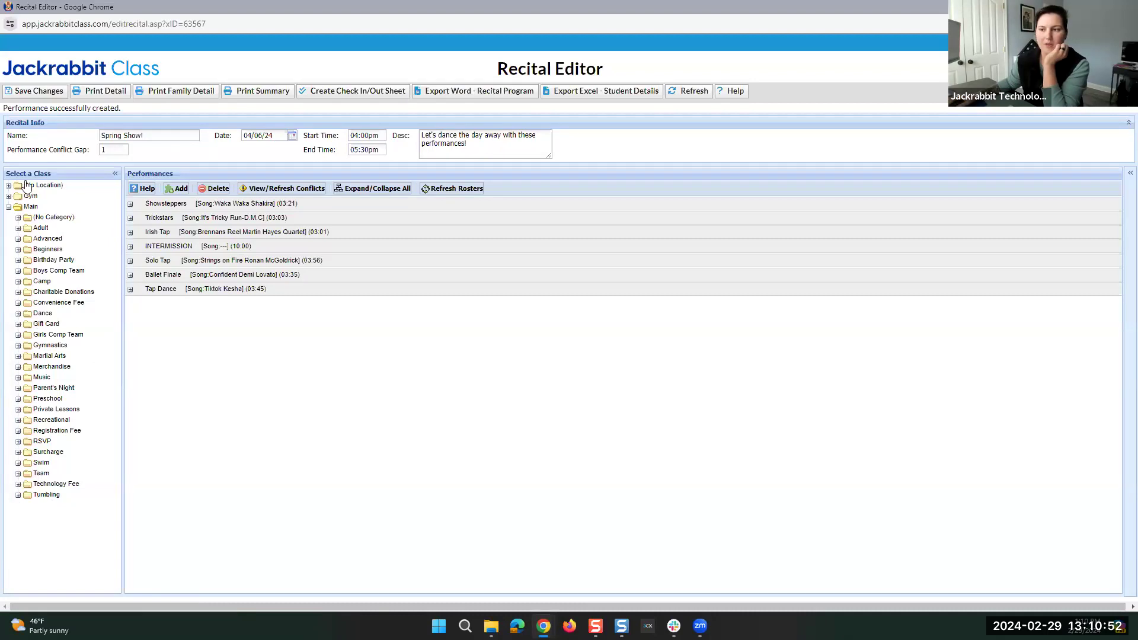
pyautogui.click(19, 314)
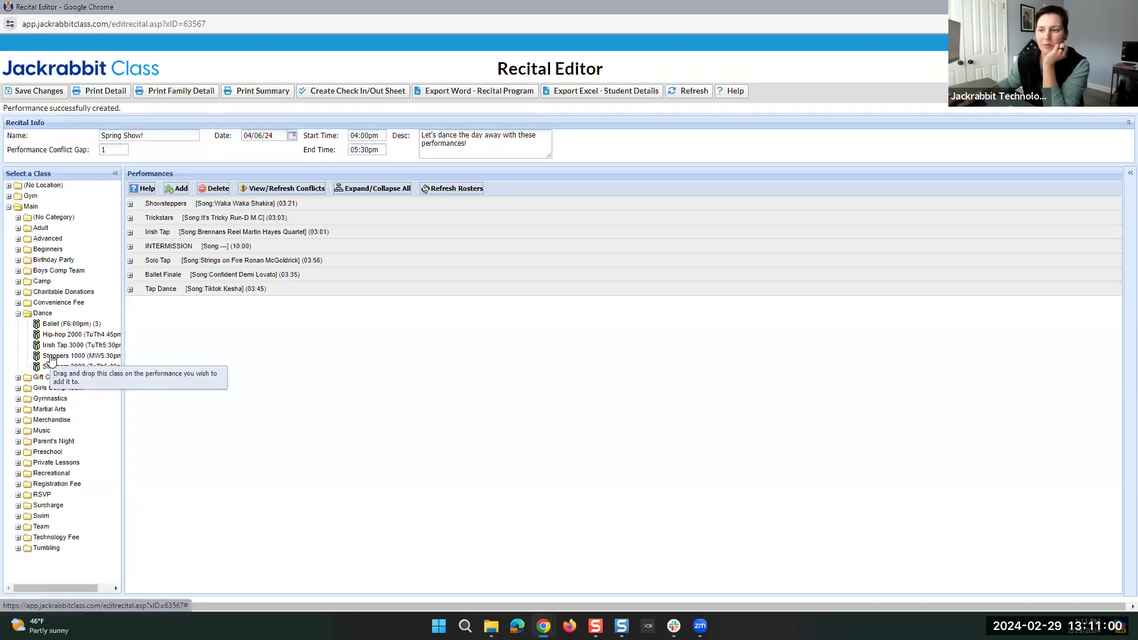
pyautogui.moveTo(52, 356); pyautogui.dragTo(160, 293)
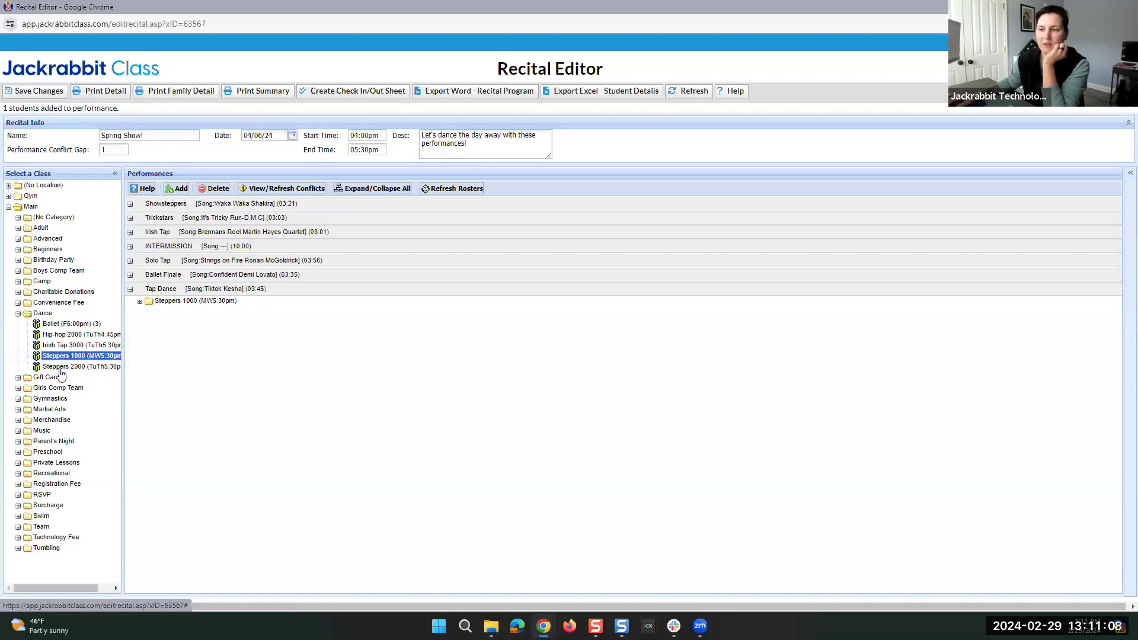
pyautogui.moveTo(63, 365); pyautogui.dragTo(160, 295)
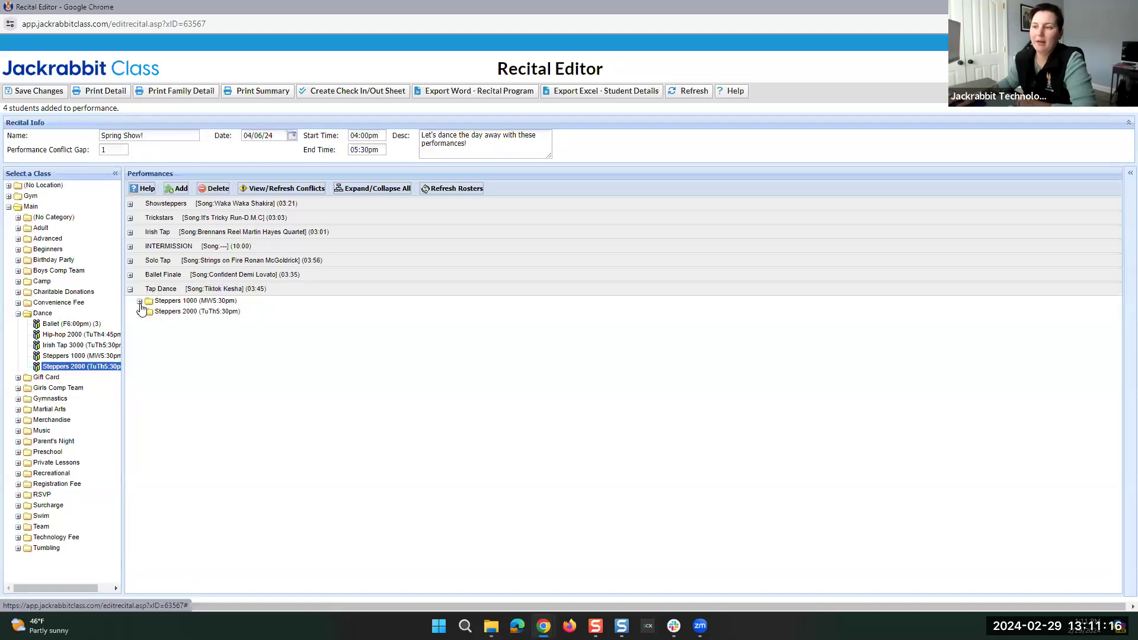
# Step: Expand both class rosters in Tap Dance and exclude the first student listed under Steppers 2000 from the performance
pyautogui.click(139, 302)
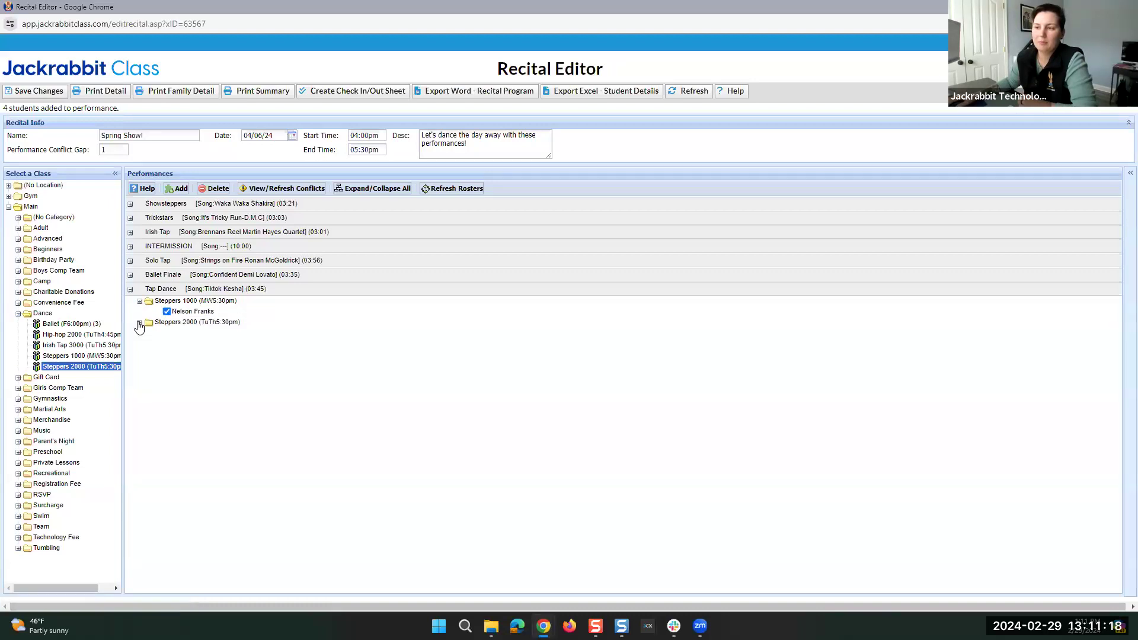
pyautogui.click(139, 322)
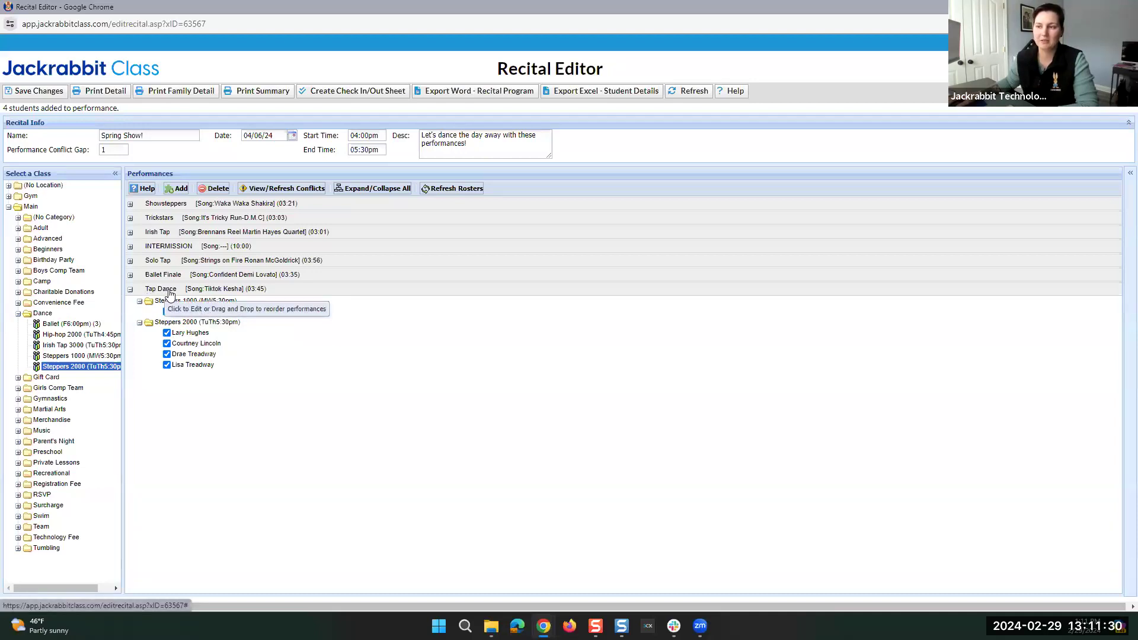
pyautogui.click(171, 335)
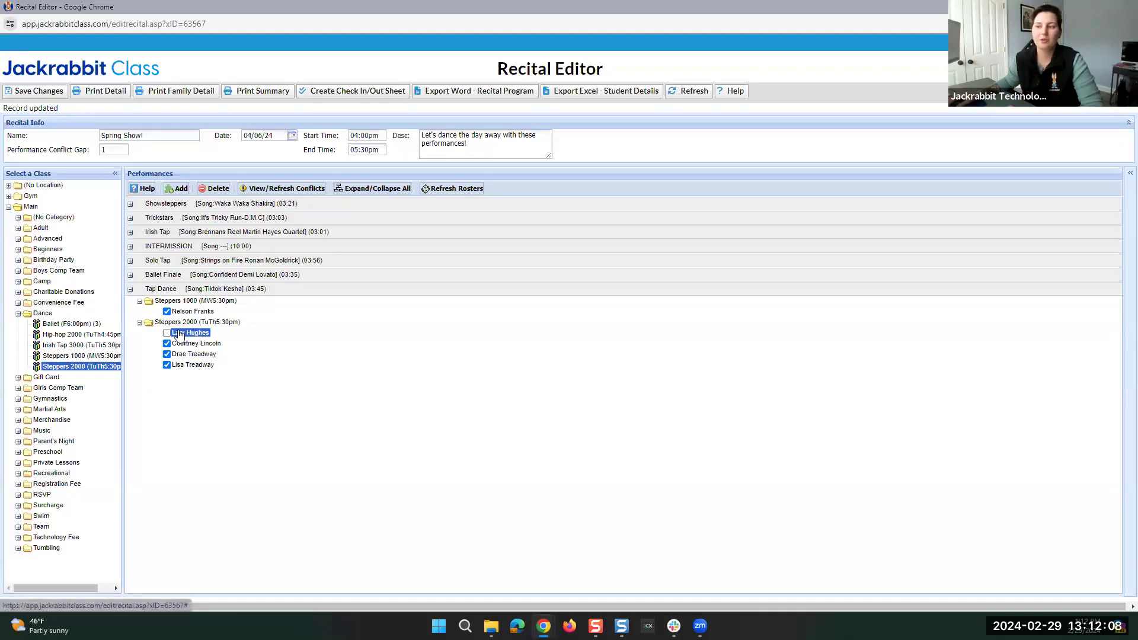
pyautogui.click(166, 333)
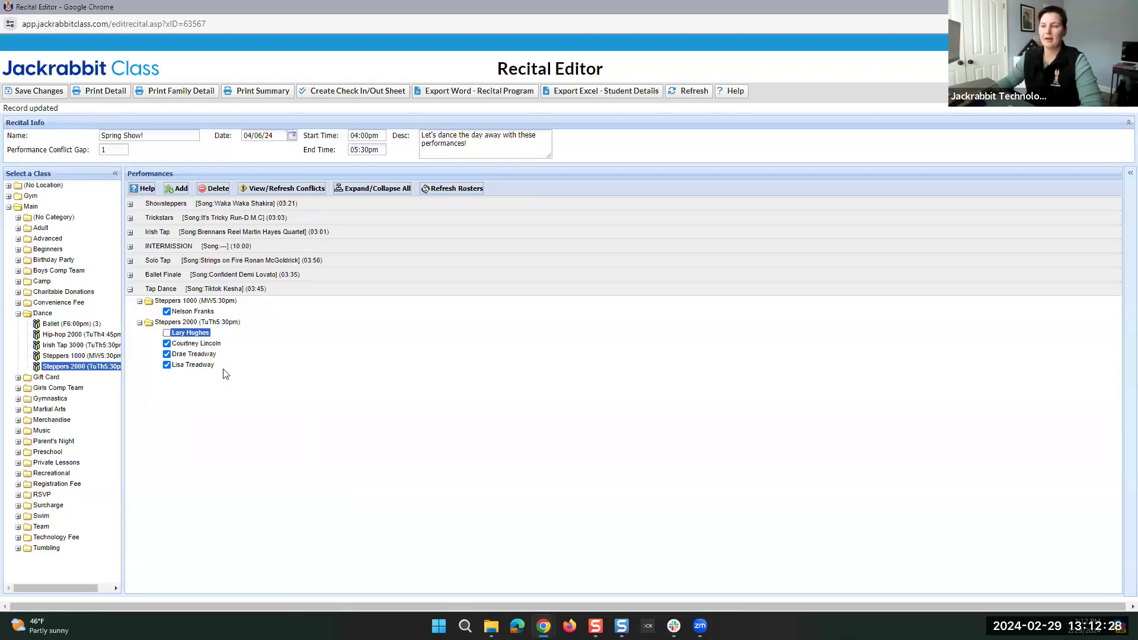
# Step: Collapse the Steppers 2000 roster and move the Tap Dance performance directly after INTERMISSION
pyautogui.click(141, 324)
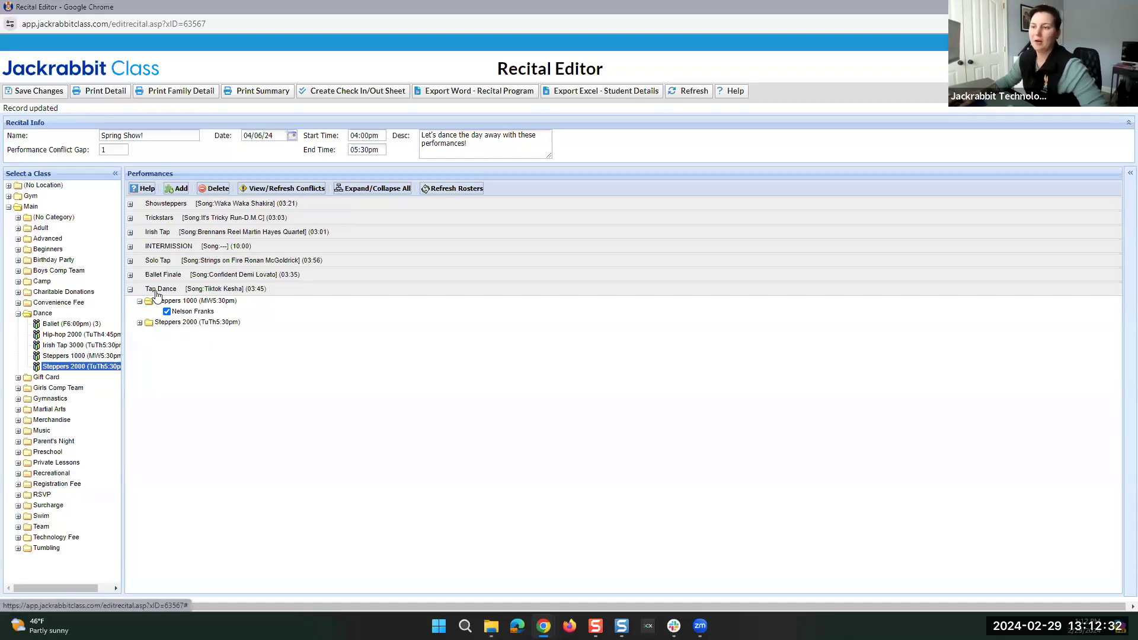
pyautogui.moveTo(157, 295); pyautogui.dragTo(152, 258)
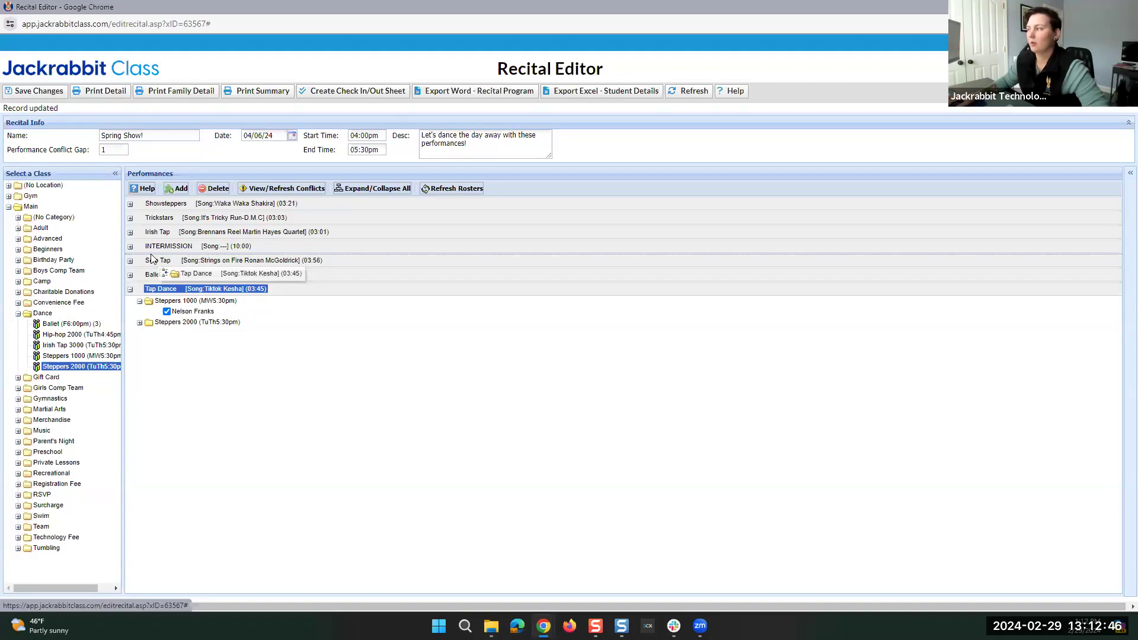
pyautogui.moveTo(152, 259); pyautogui.dragTo(151, 259)
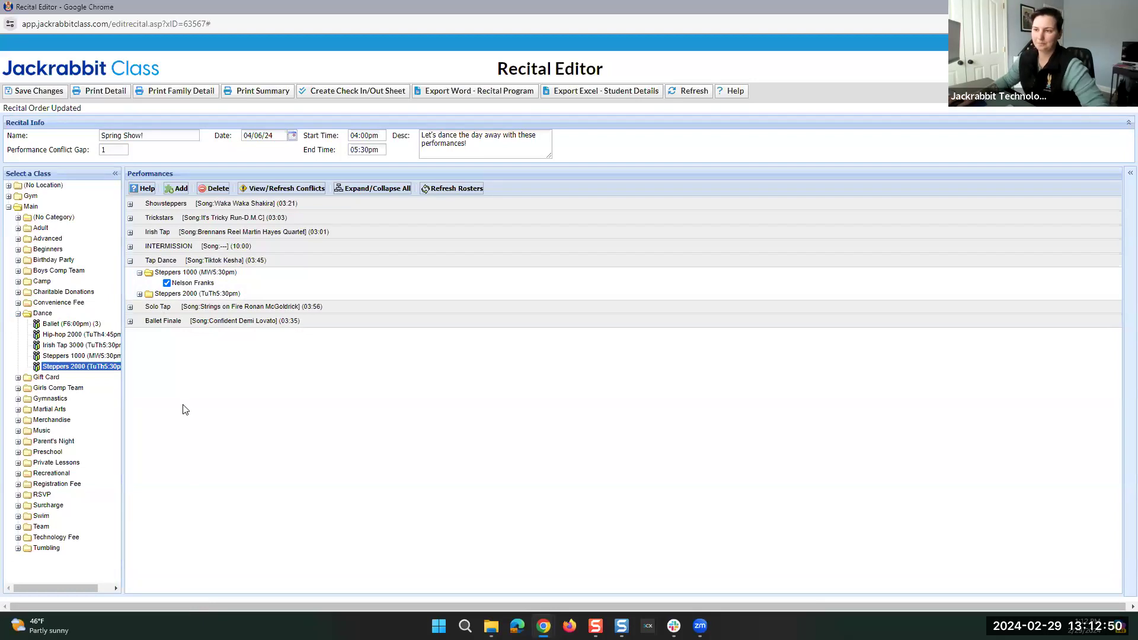
# Step: Check the Irish Tap 3000 roster in the Solo Tap performance and delete Solo Tap from the recital
pyautogui.click(131, 307)
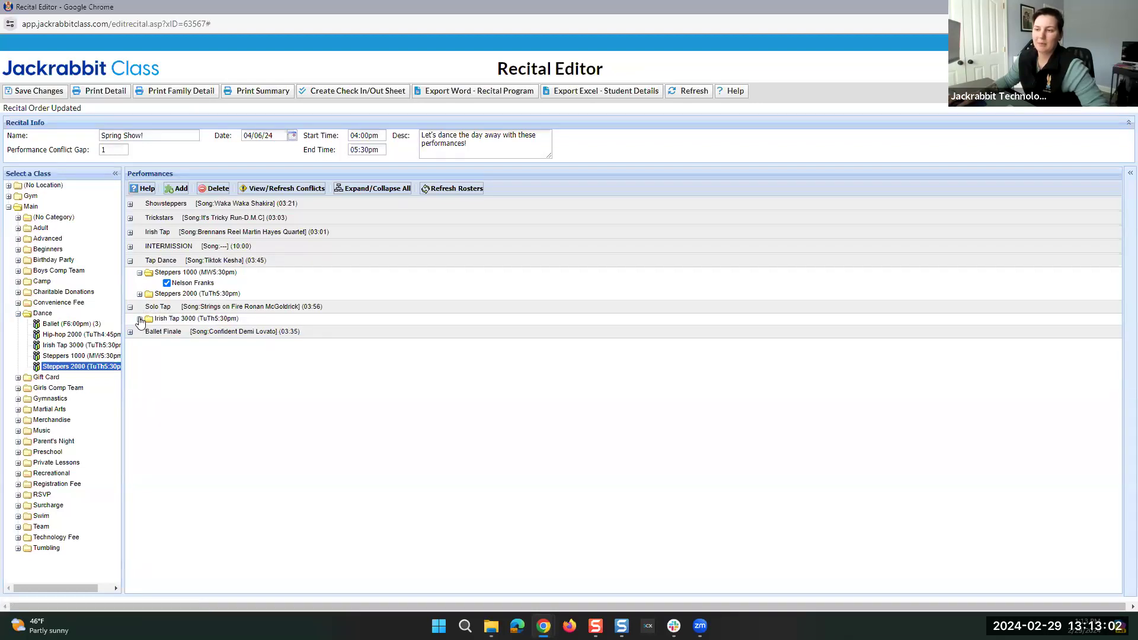
pyautogui.click(140, 319)
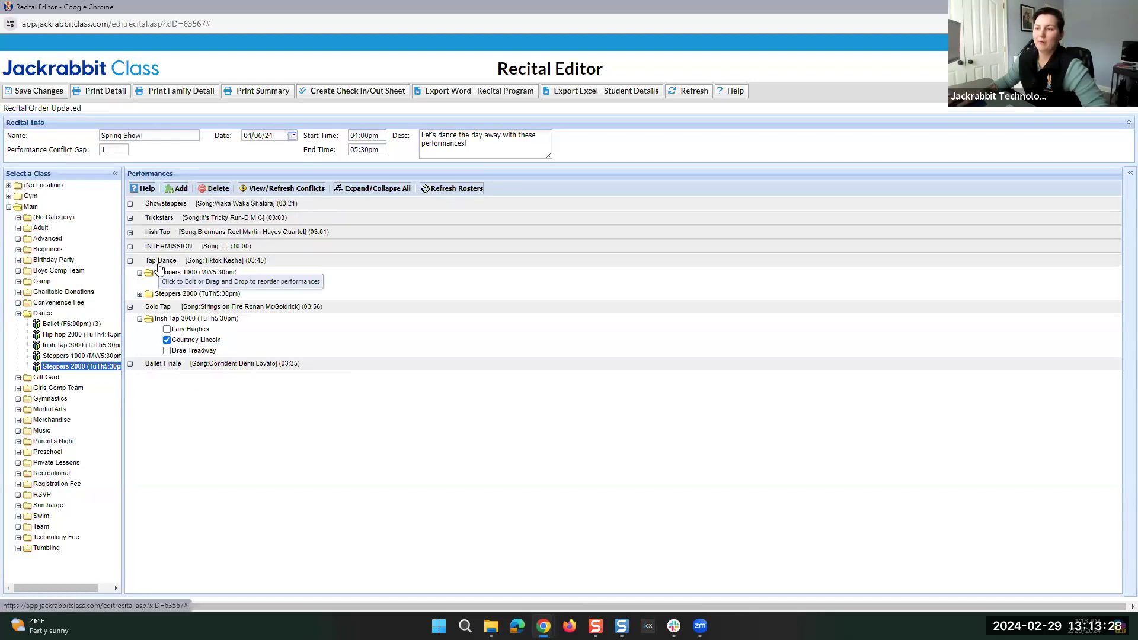
pyautogui.click(151, 308)
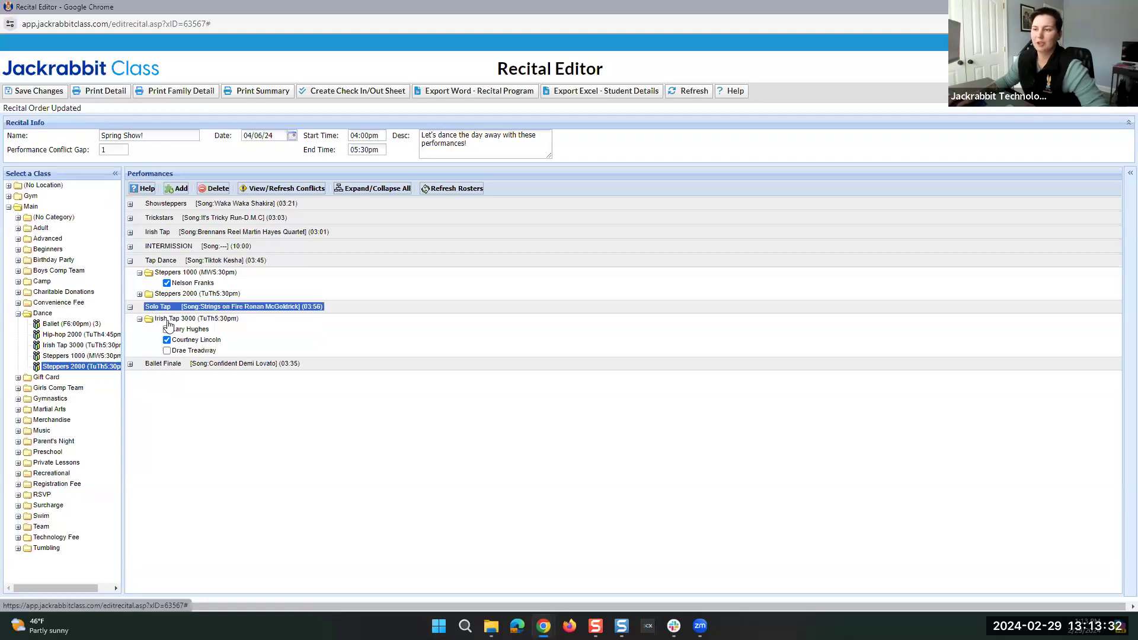
pyautogui.click(218, 199)
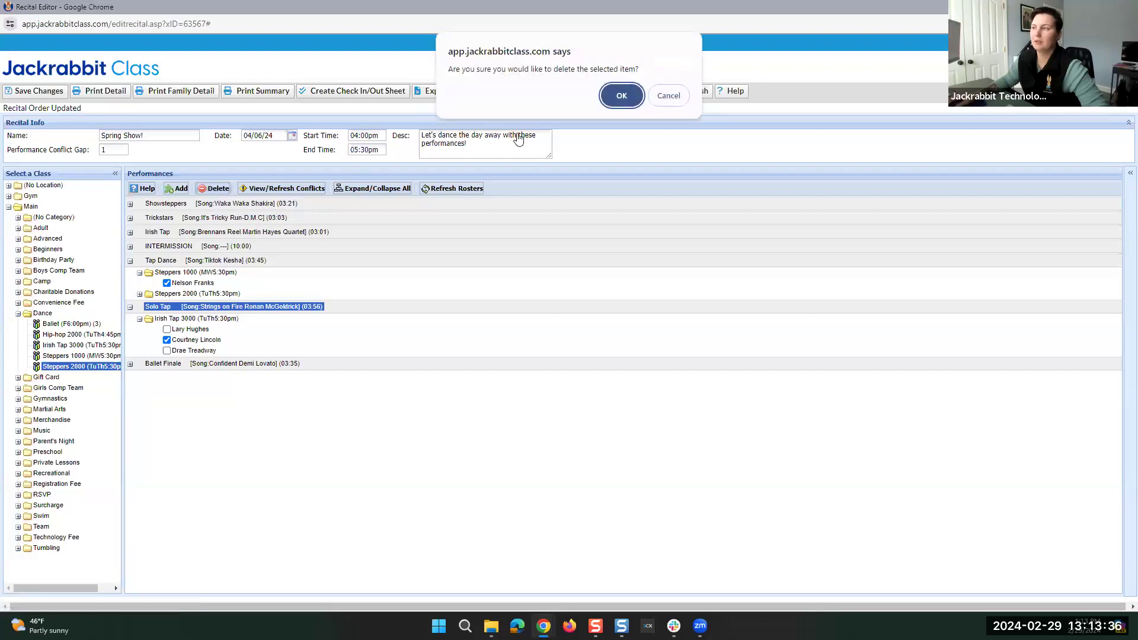
pyautogui.click(622, 96)
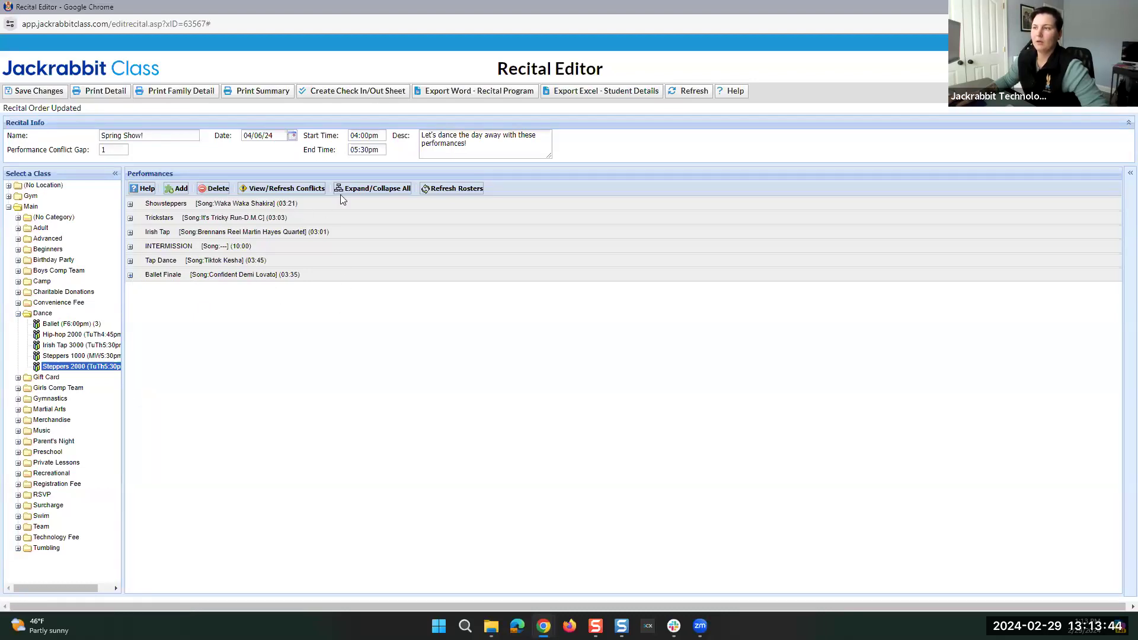
# Step: View the recital's performance conflicts and examine the Steppers 1000 and Steppers 2000 rosters within Showsteppers
pyautogui.click(279, 190)
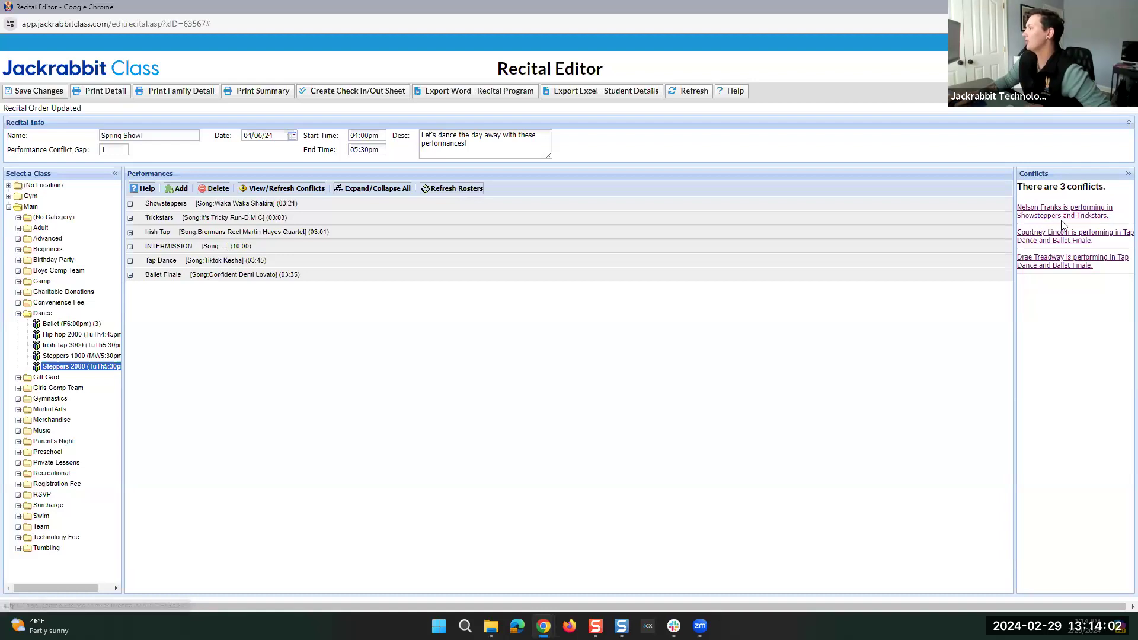
pyautogui.click(129, 204)
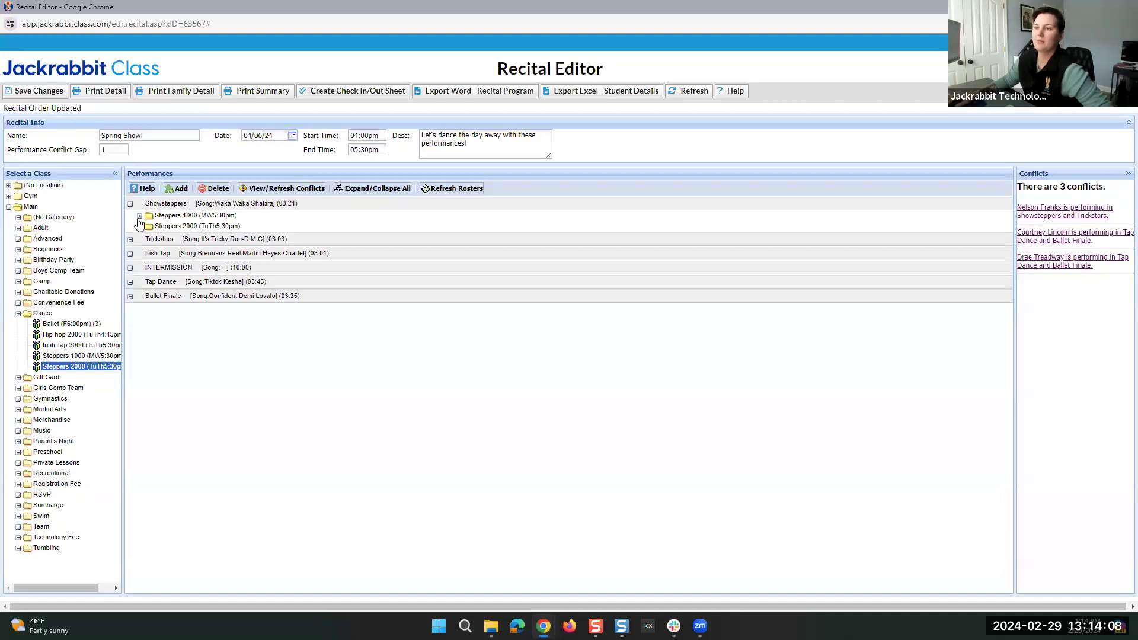
pyautogui.click(140, 215)
pyautogui.click(140, 237)
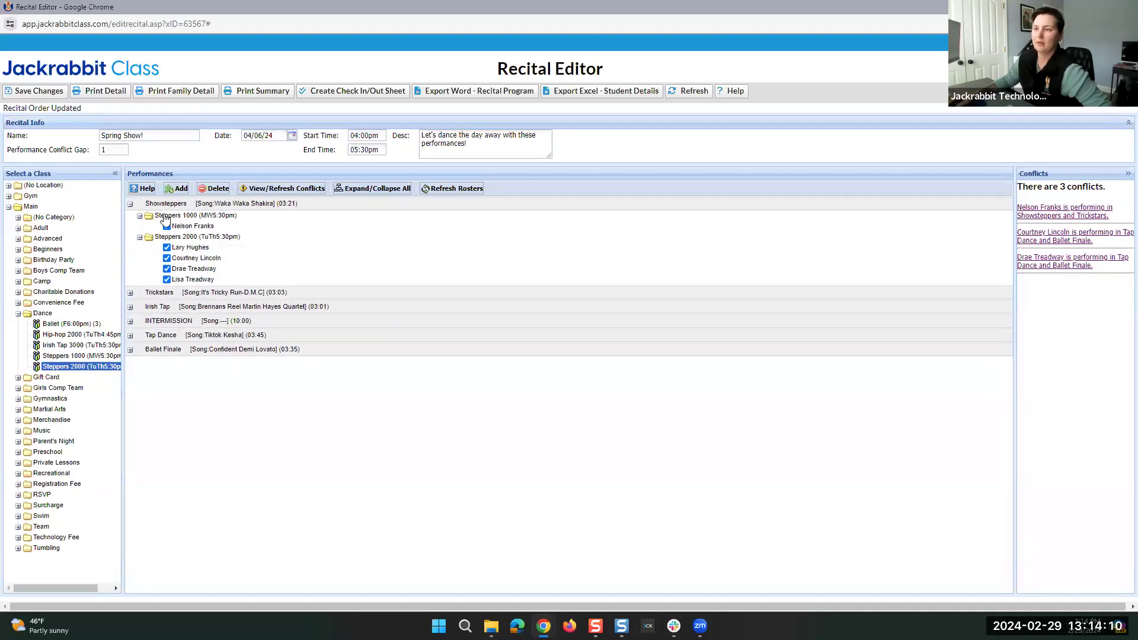
# Step: Examine the Steppers 1000 roster within the Trickstars performance and the recital's Performance Conflict Gap setting
pyautogui.click(130, 293)
pyautogui.click(139, 306)
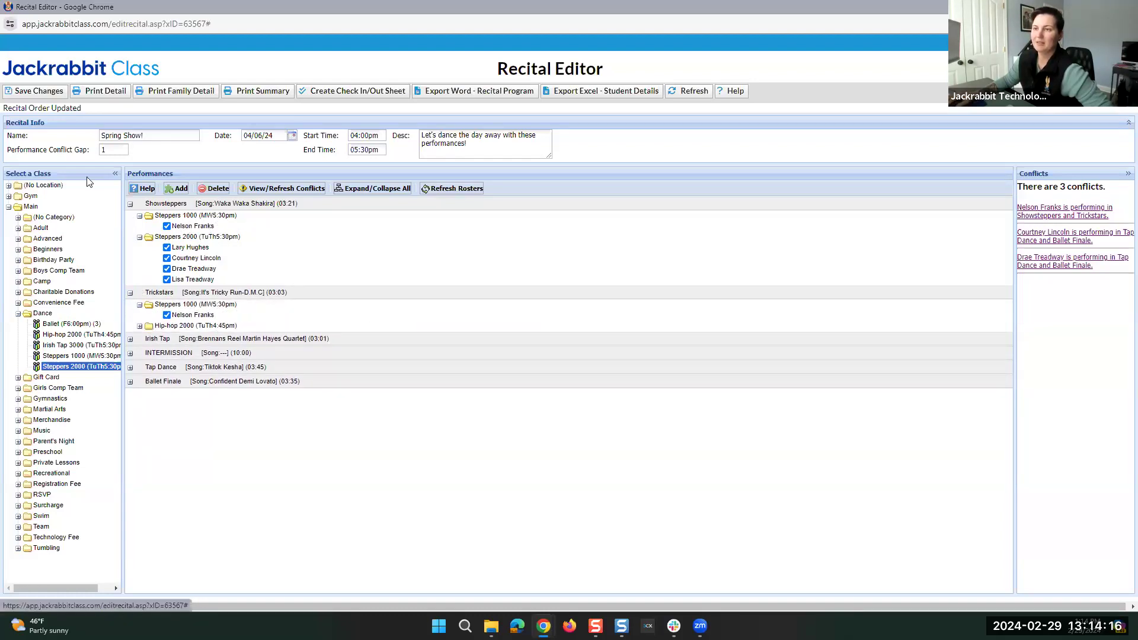
pyautogui.click(67, 153)
pyautogui.doubleClick(102, 152)
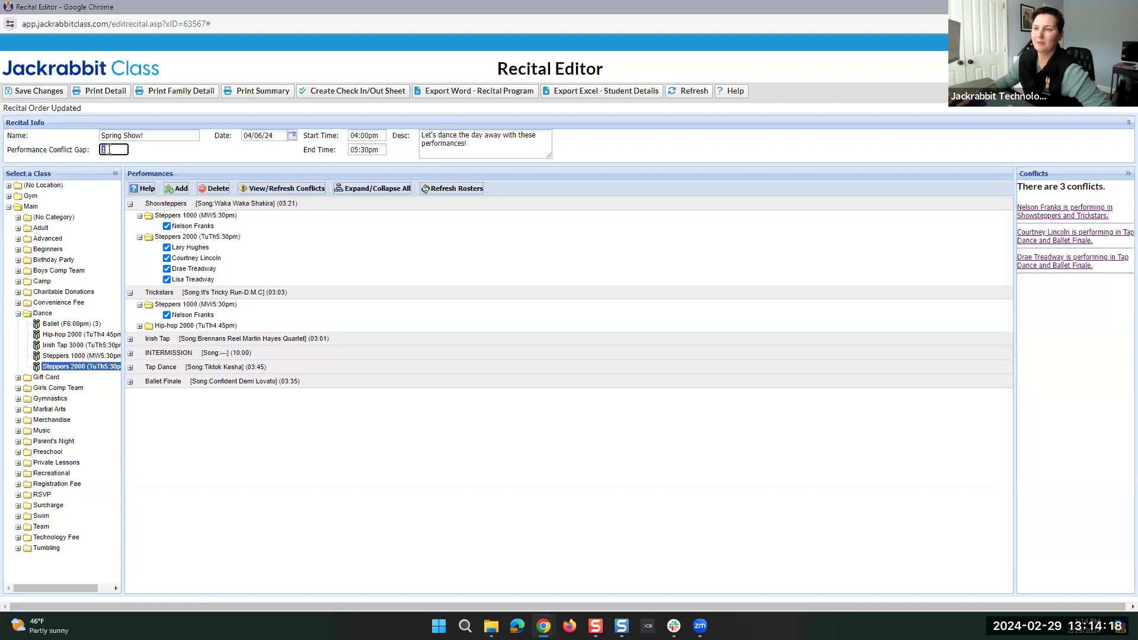
pyautogui.click(156, 154)
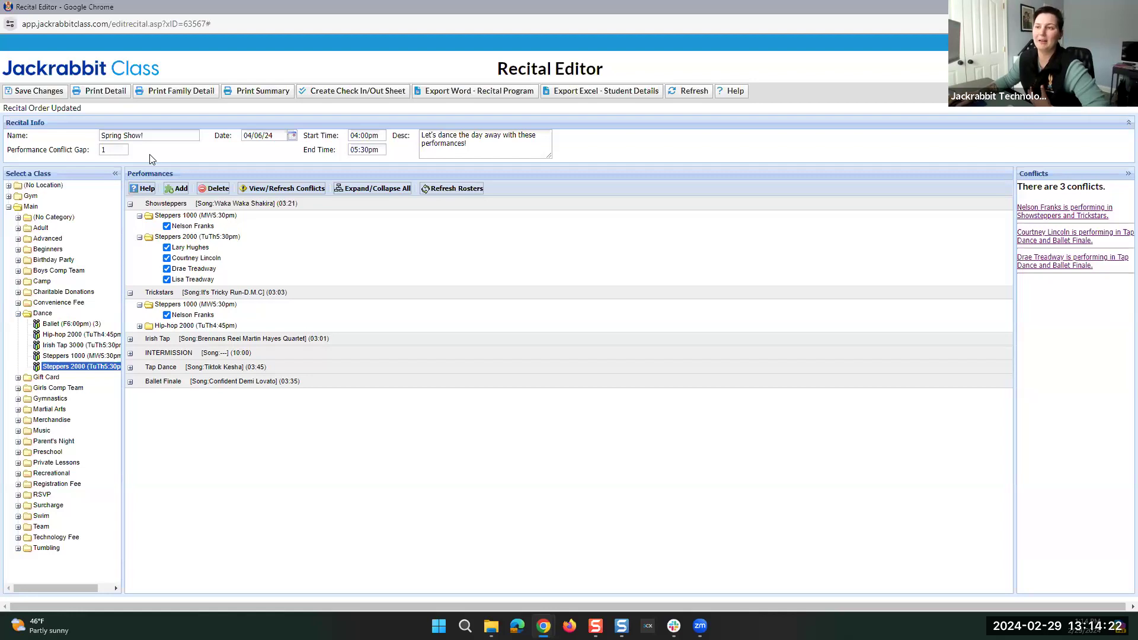
# Step: Set the Performance Conflict Gap to 0 and refresh the recital's conflicts
pyautogui.doubleClick(111, 152)
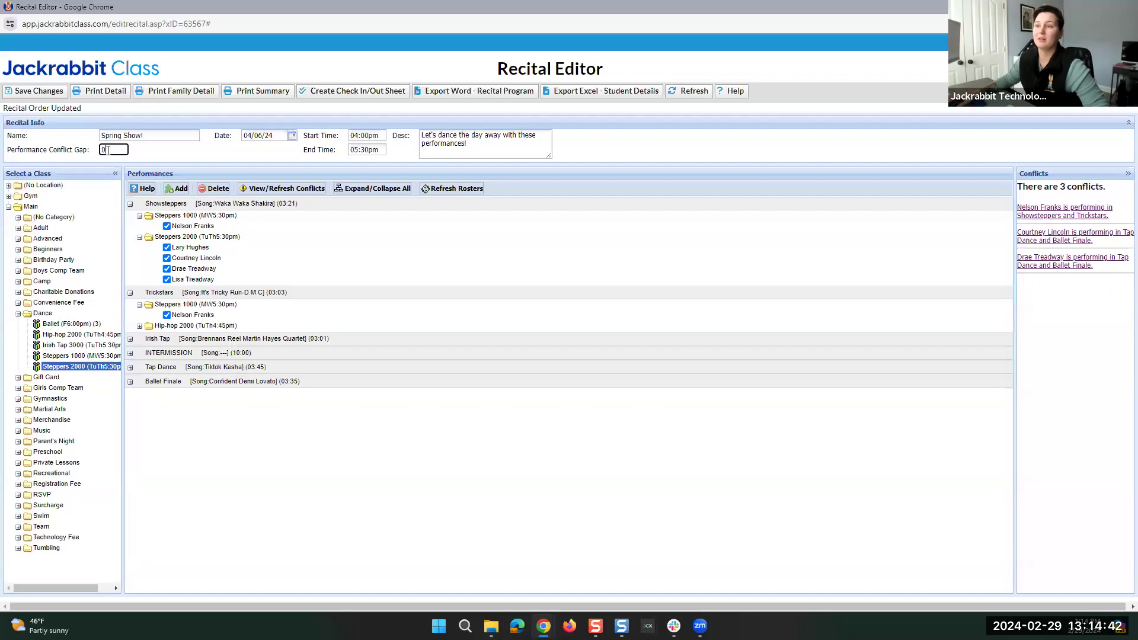
pyautogui.click(238, 174)
pyautogui.click(269, 190)
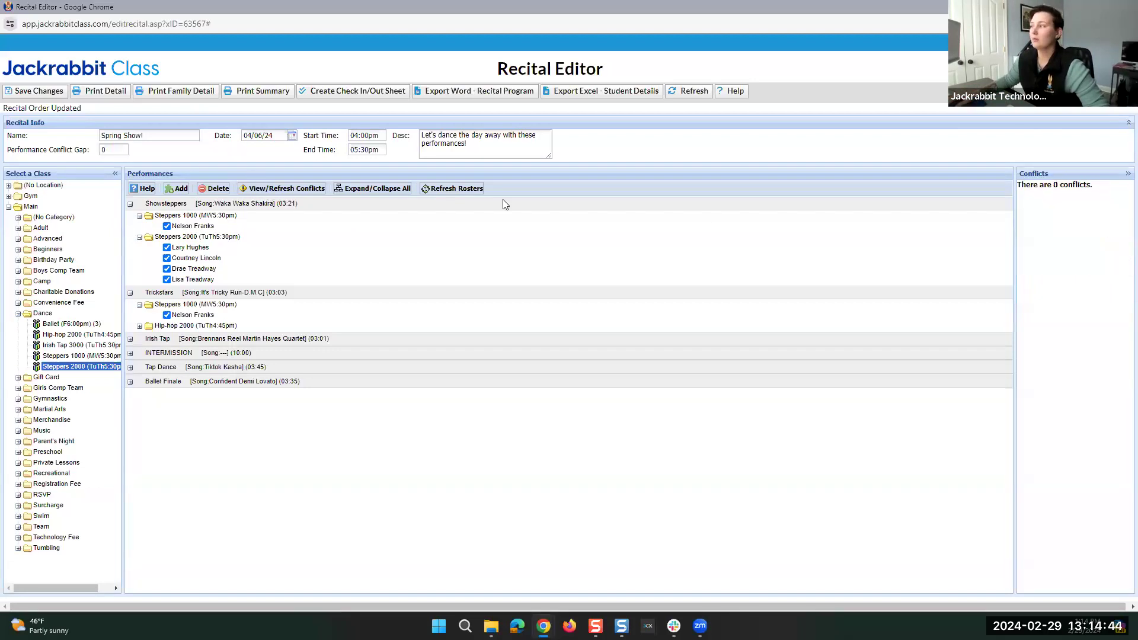
# Step: Set the Performance Conflict Gap to 3, refresh the conflicts and review the resulting conflict list
pyautogui.click(114, 149)
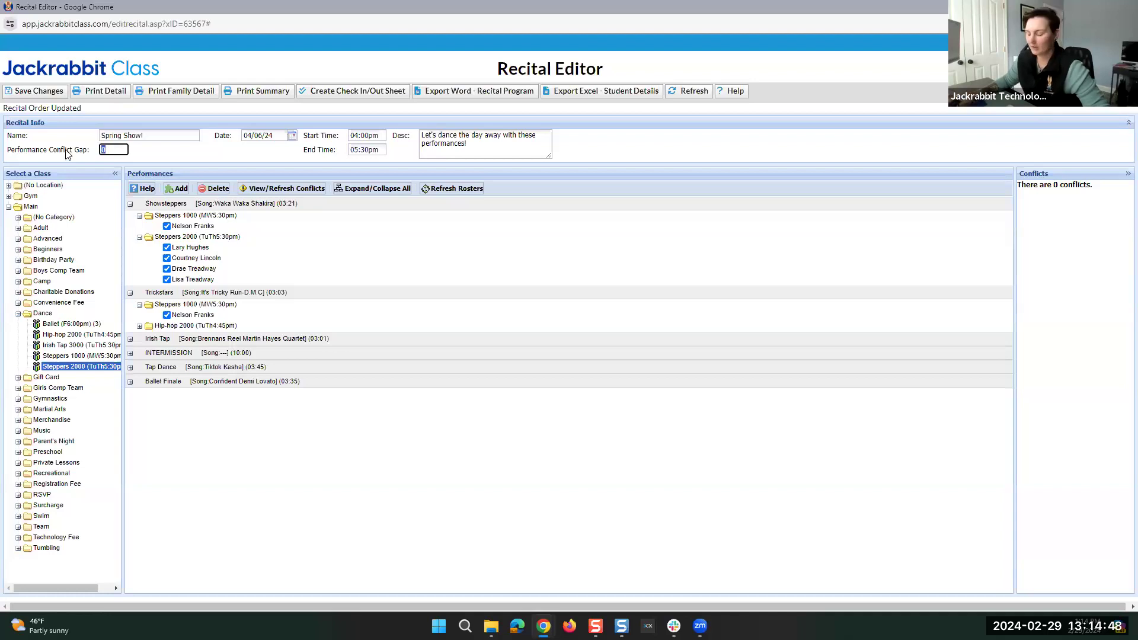
pyautogui.write('3')
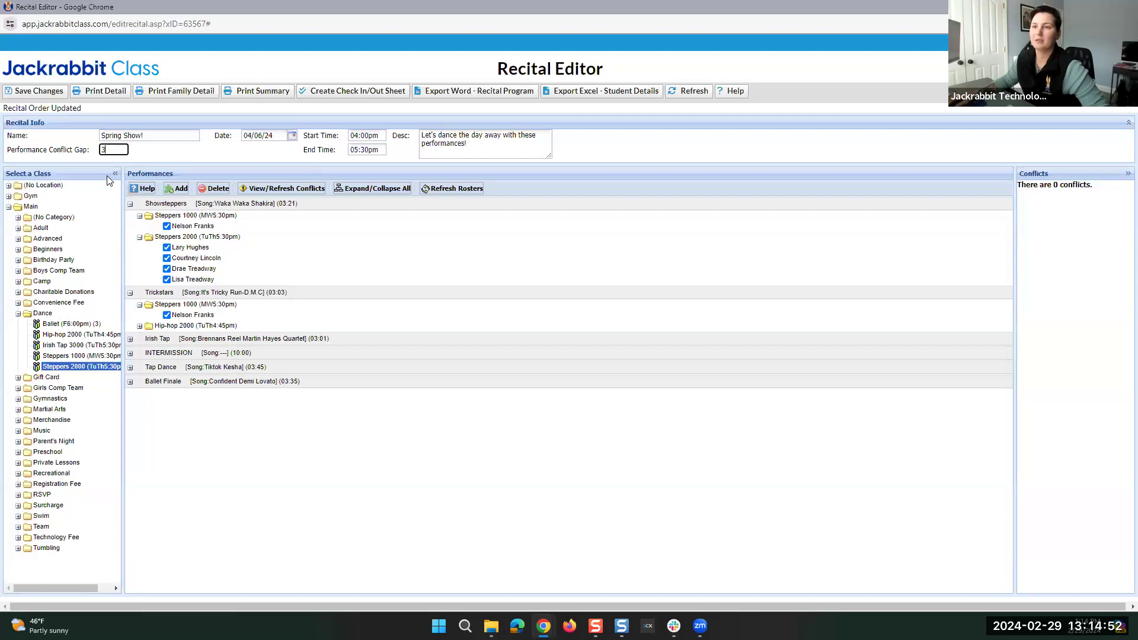
pyautogui.click(292, 191)
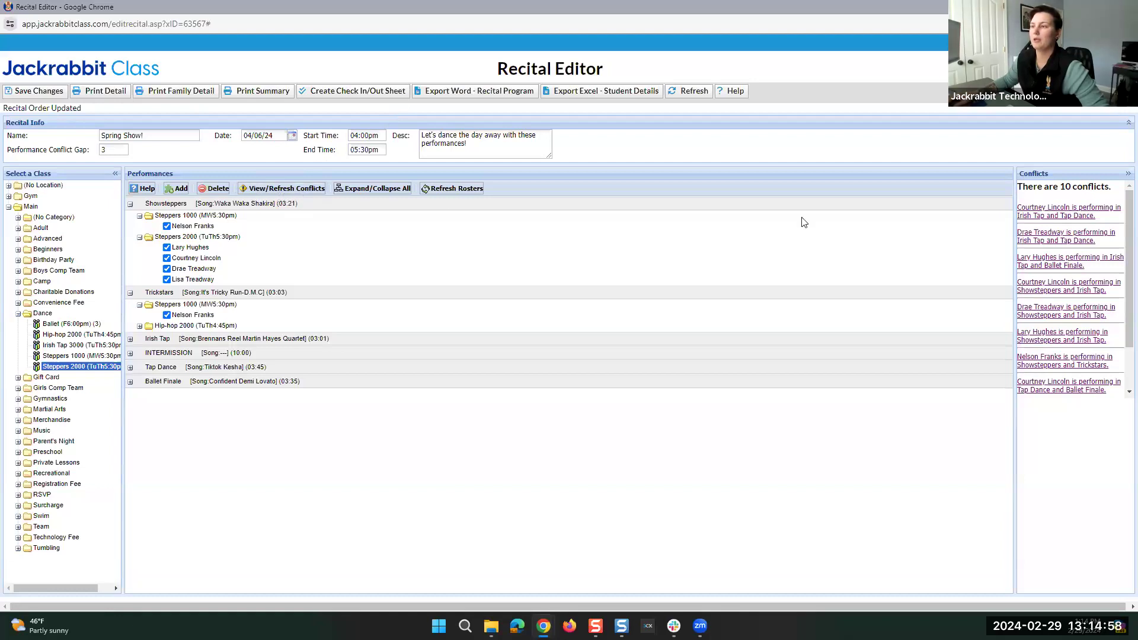
pyautogui.scroll(-2, 1076, 263)
pyautogui.scroll(3, 1076, 264)
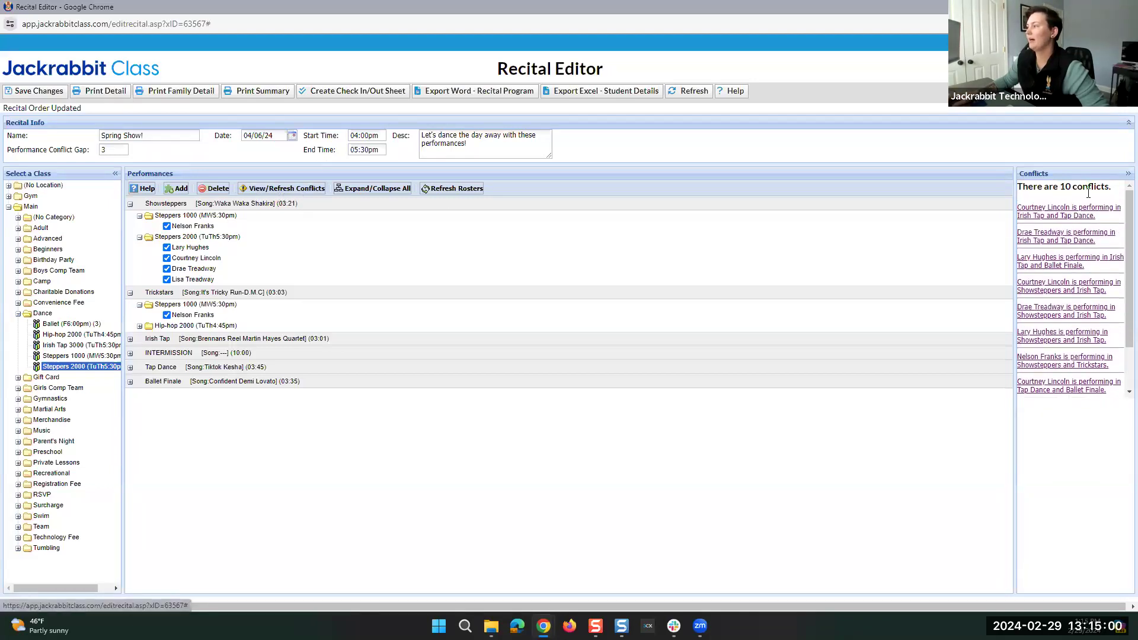
pyautogui.moveTo(1112, 187); pyautogui.dragTo(1028, 186)
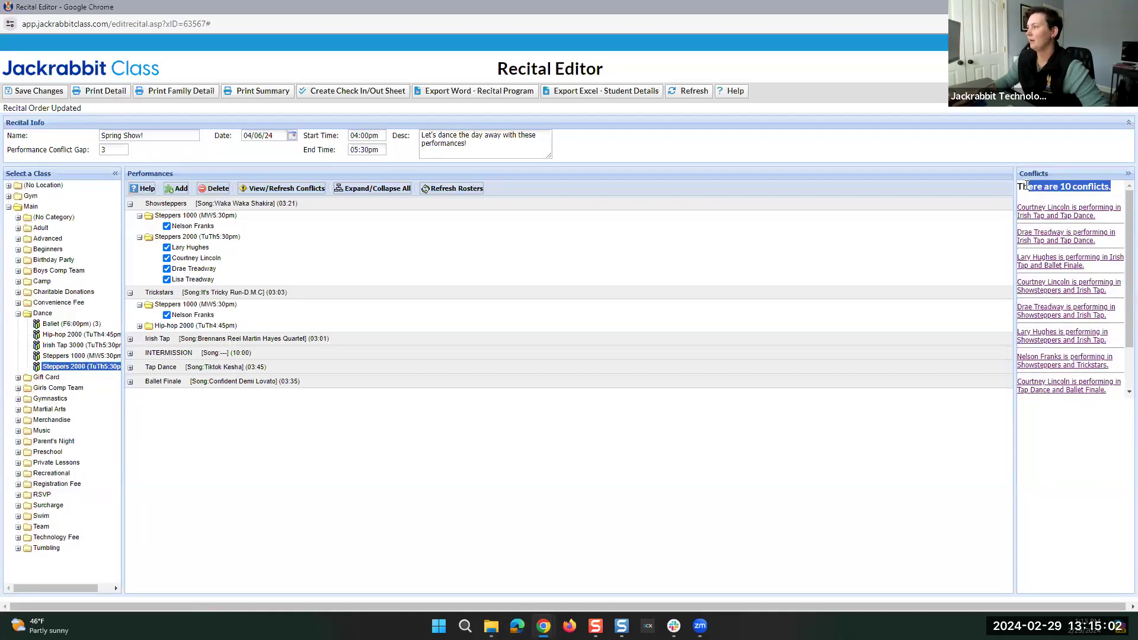
pyautogui.click(981, 157)
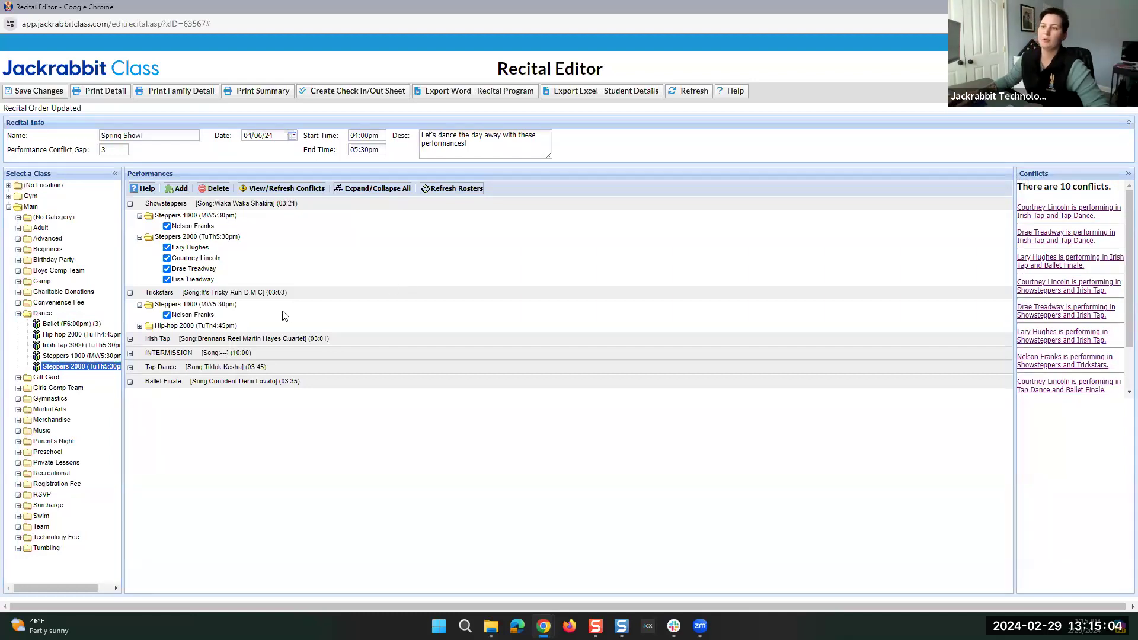
# Step: Collapse the Showsteppers and Trickstars performances and move Showsteppers directly after Irish Tap
pyautogui.click(129, 204)
pyautogui.click(129, 218)
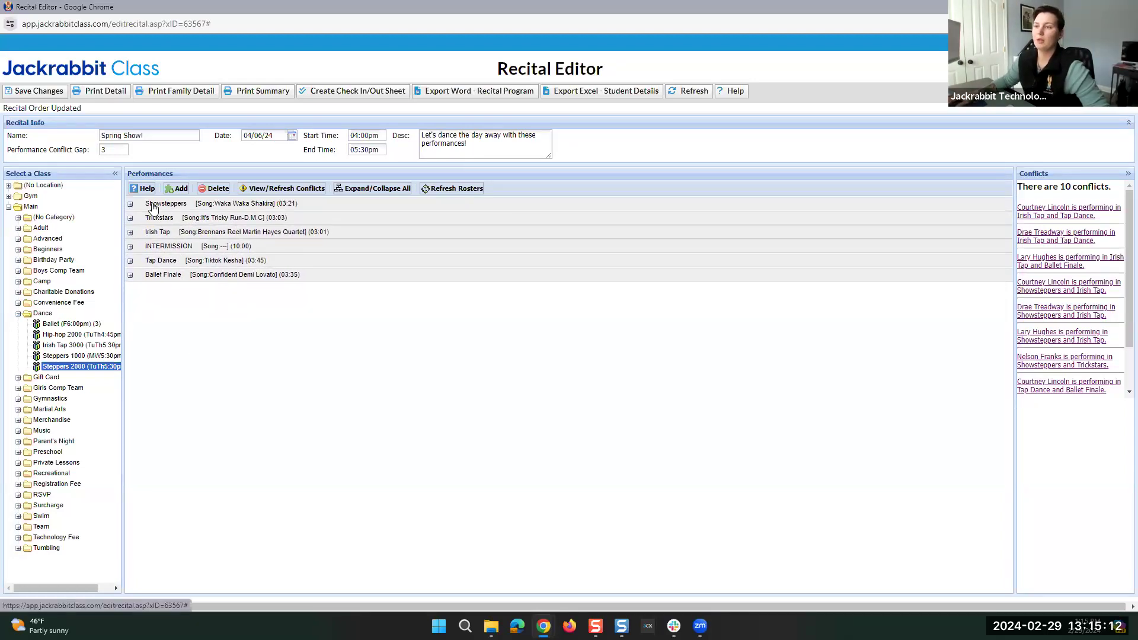
pyautogui.moveTo(153, 207); pyautogui.dragTo(159, 240)
# Step: Set the Performance Conflict Gap to 1 and refresh the conflicts for the new performance order
pyautogui.doubleClick(109, 150)
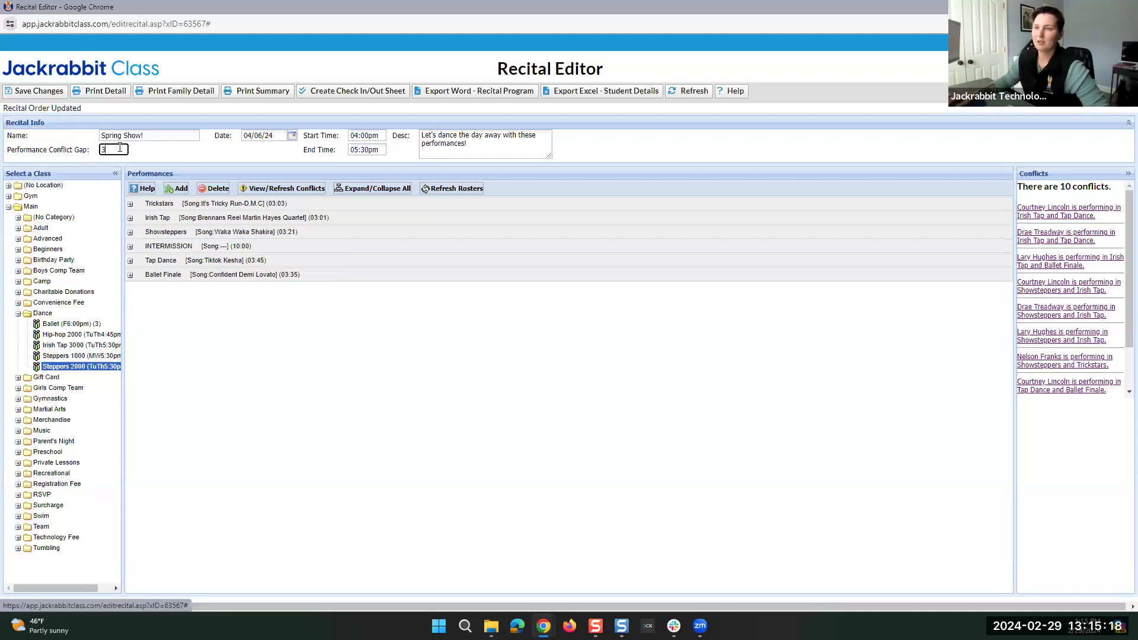
pyautogui.write('1')
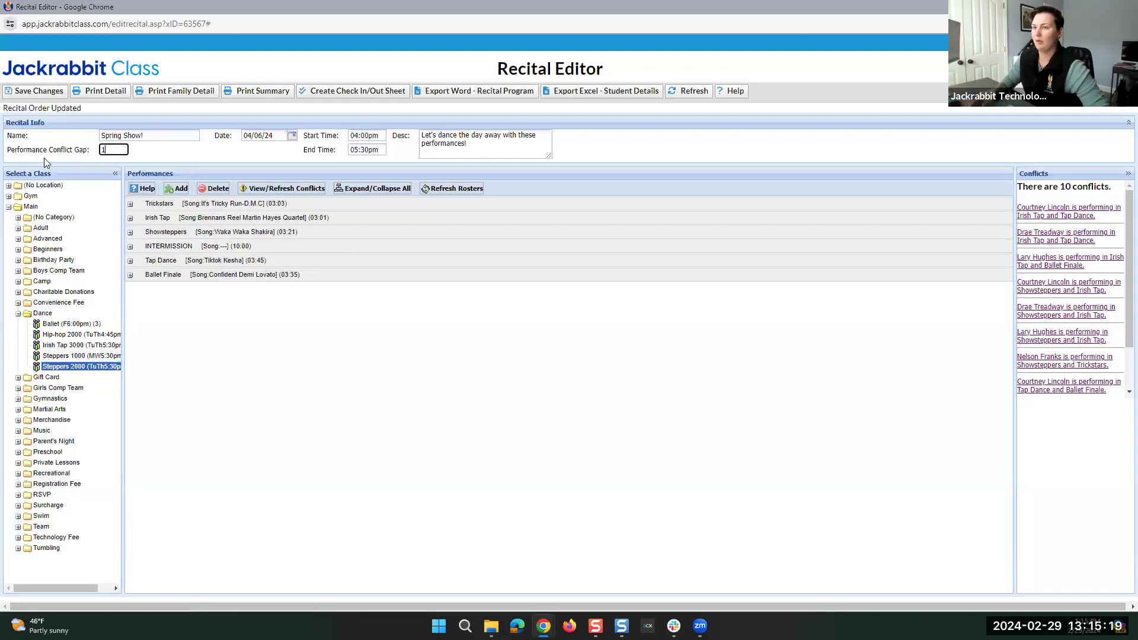
pyautogui.click(274, 189)
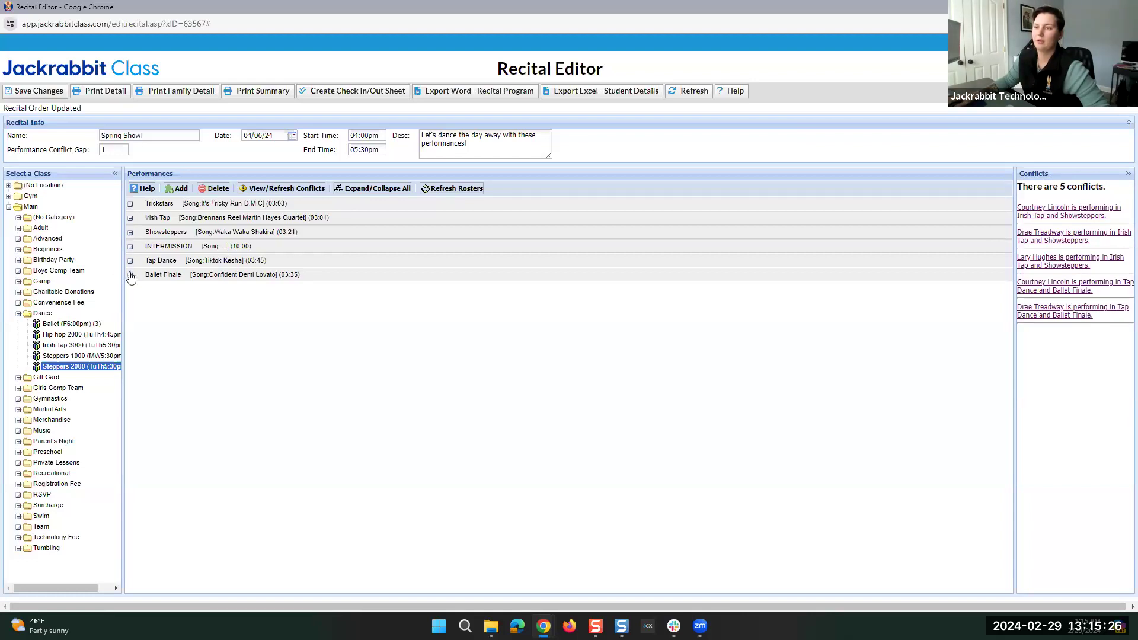
# Step: Try Ballet Finale directly before INTERMISSION, then return it to the end of the recital, refreshing the conflicts after each move
pyautogui.moveTo(157, 279); pyautogui.dragTo(159, 246)
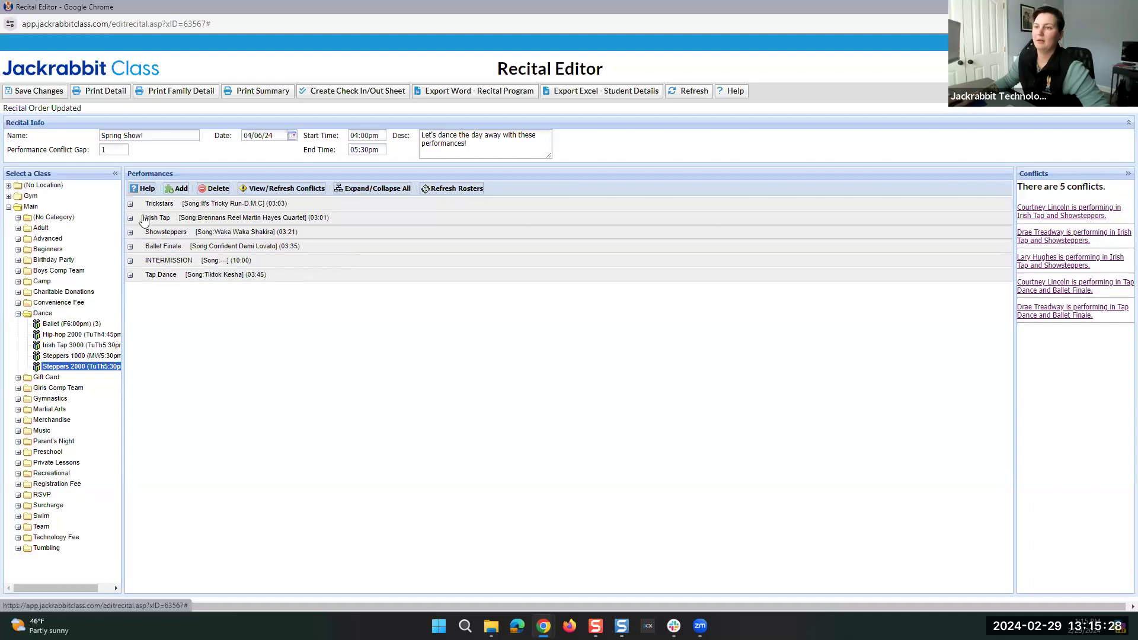
pyautogui.click(295, 189)
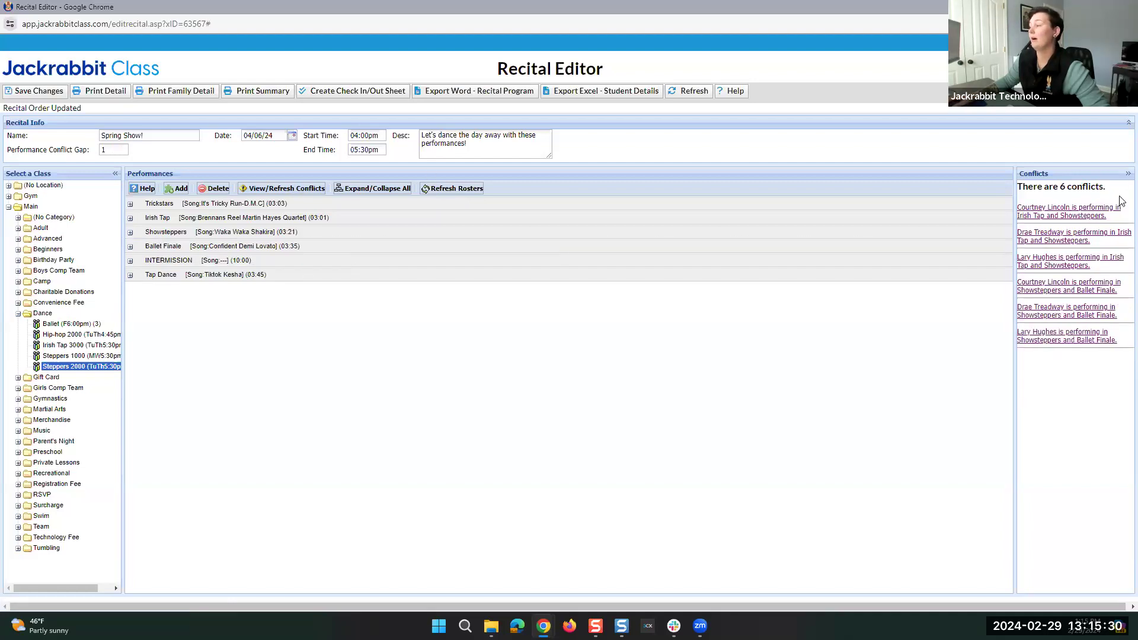
pyautogui.moveTo(159, 247); pyautogui.dragTo(163, 285)
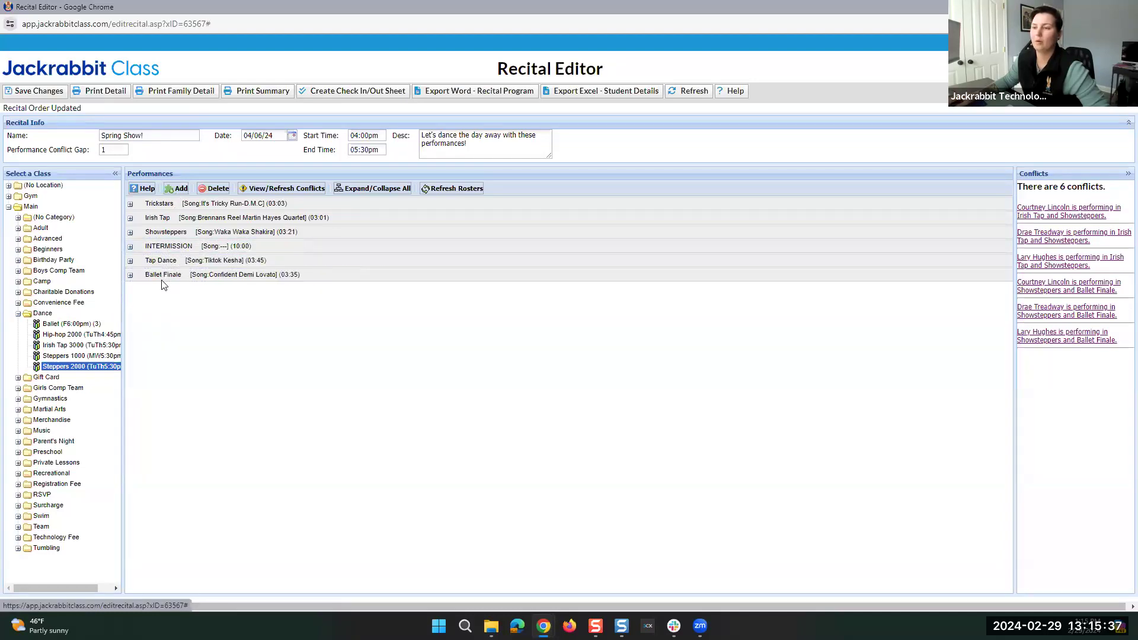
pyautogui.click(300, 188)
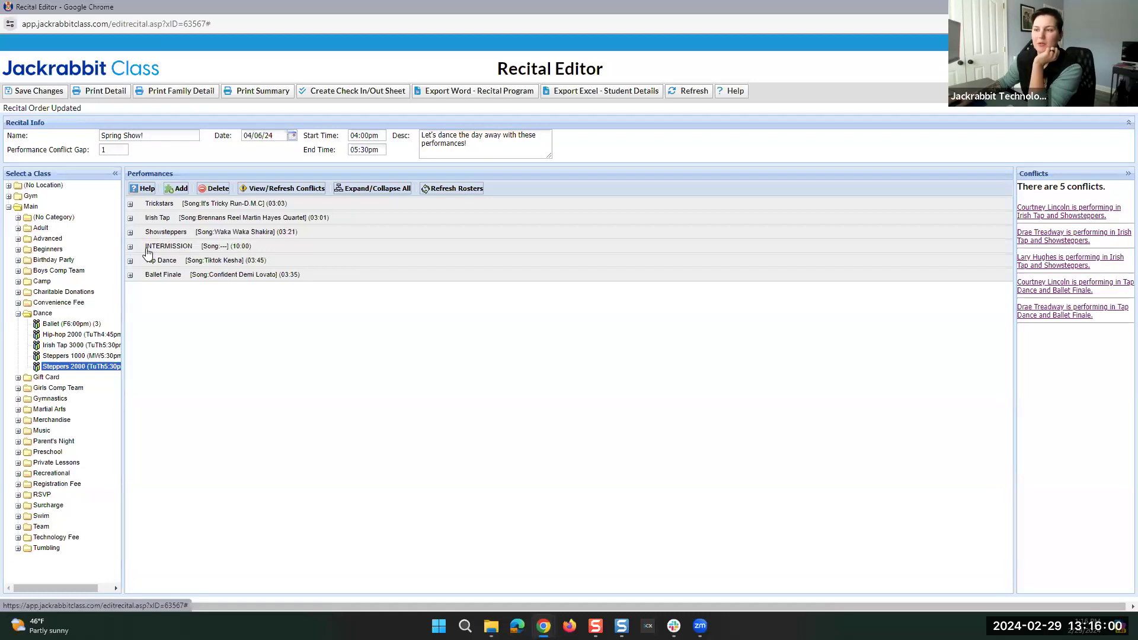
# Step: Set the Performance Conflict Gap to 2 and refresh the conflicts to see how INTERMISSION affects them
pyautogui.click(112, 150)
pyautogui.write('2')
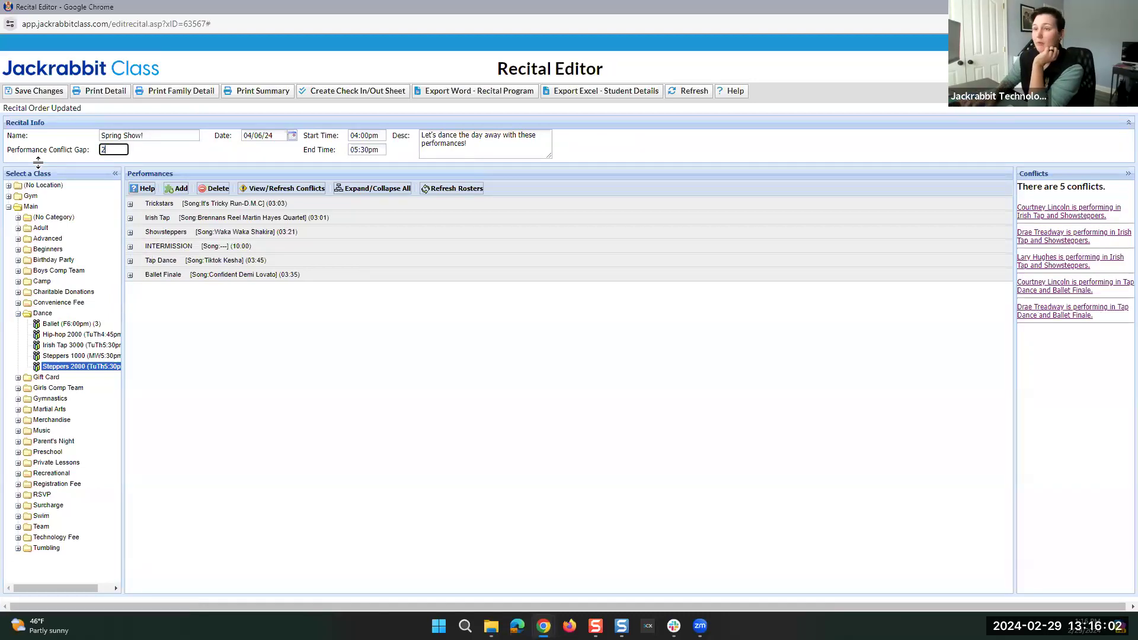
pyautogui.click(289, 188)
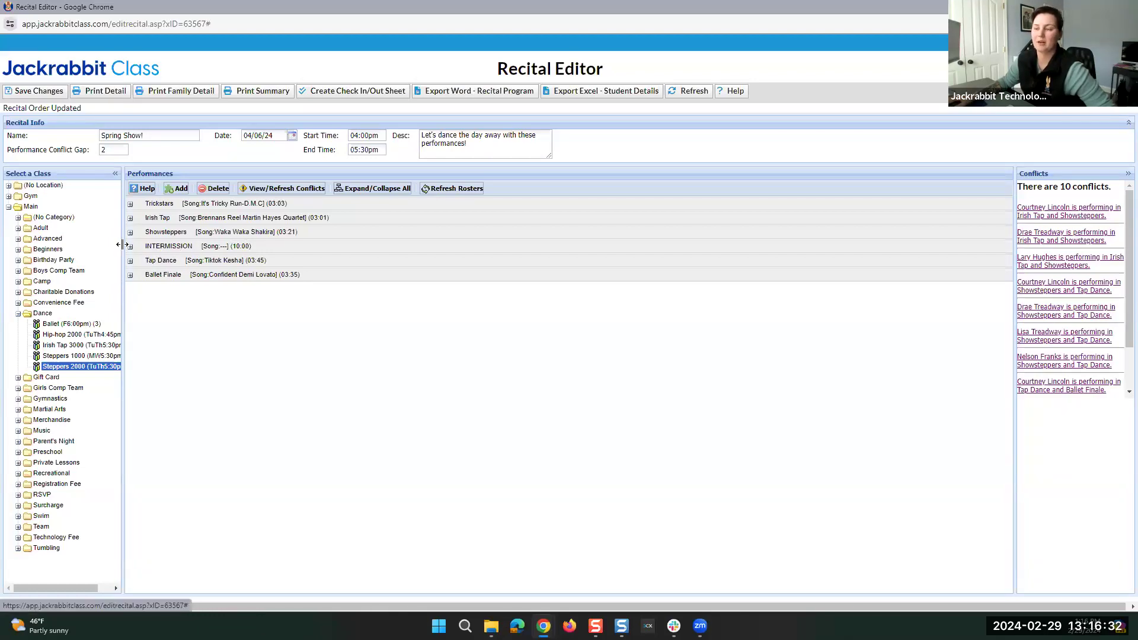
# Step: Open the INTERMISSION performance for editing, check its song entry and other details, and save it
pyautogui.click(178, 248)
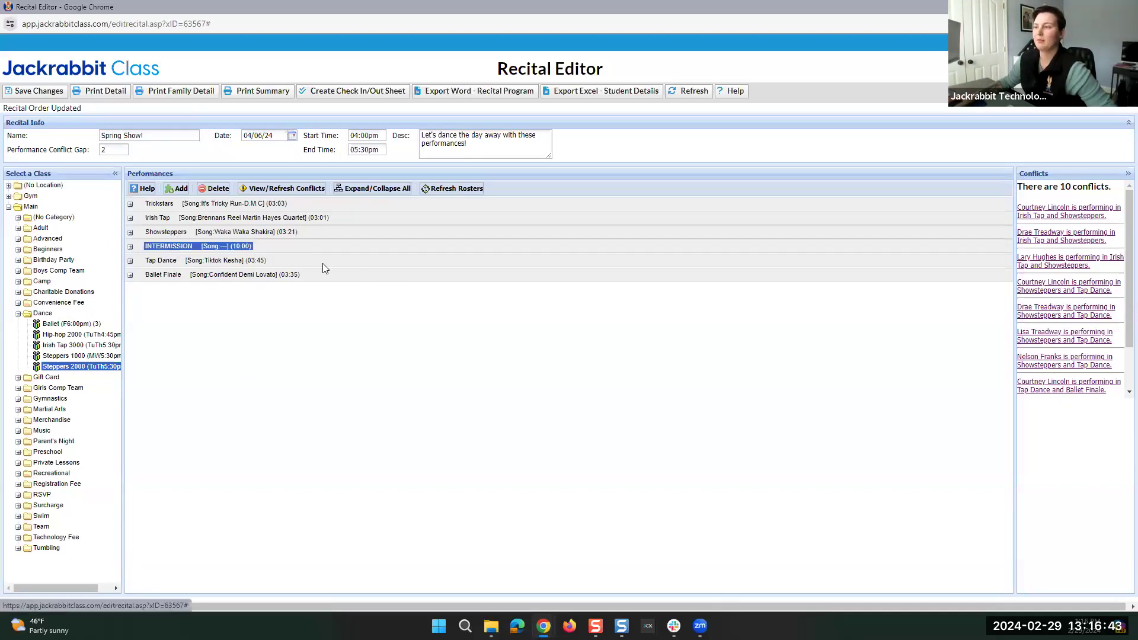
pyautogui.doubleClick(178, 246)
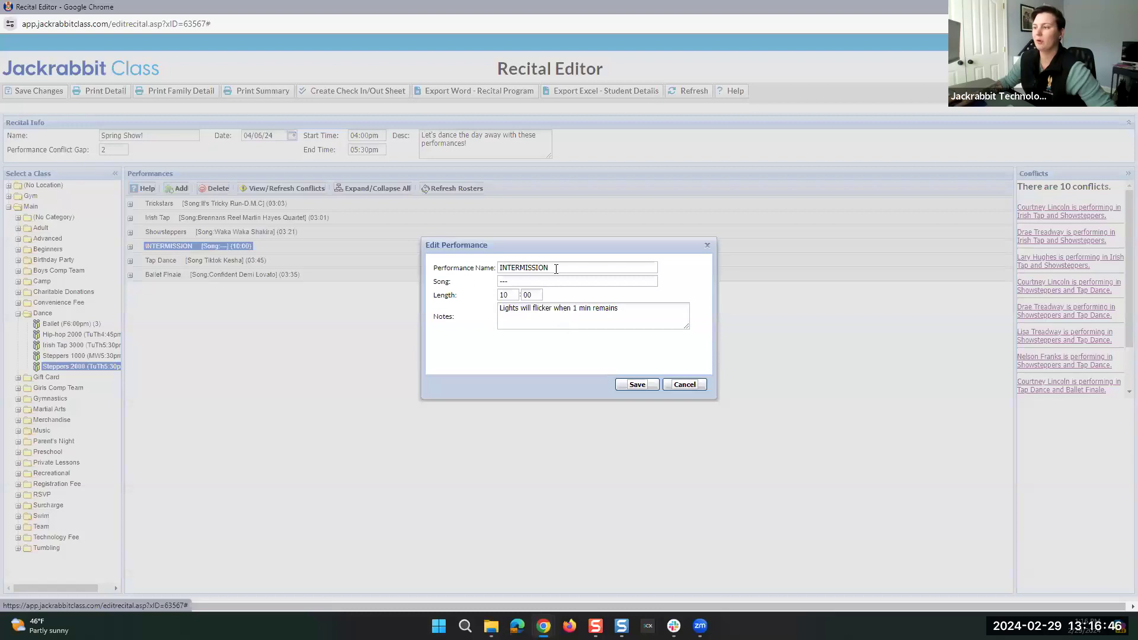
pyautogui.click(519, 281)
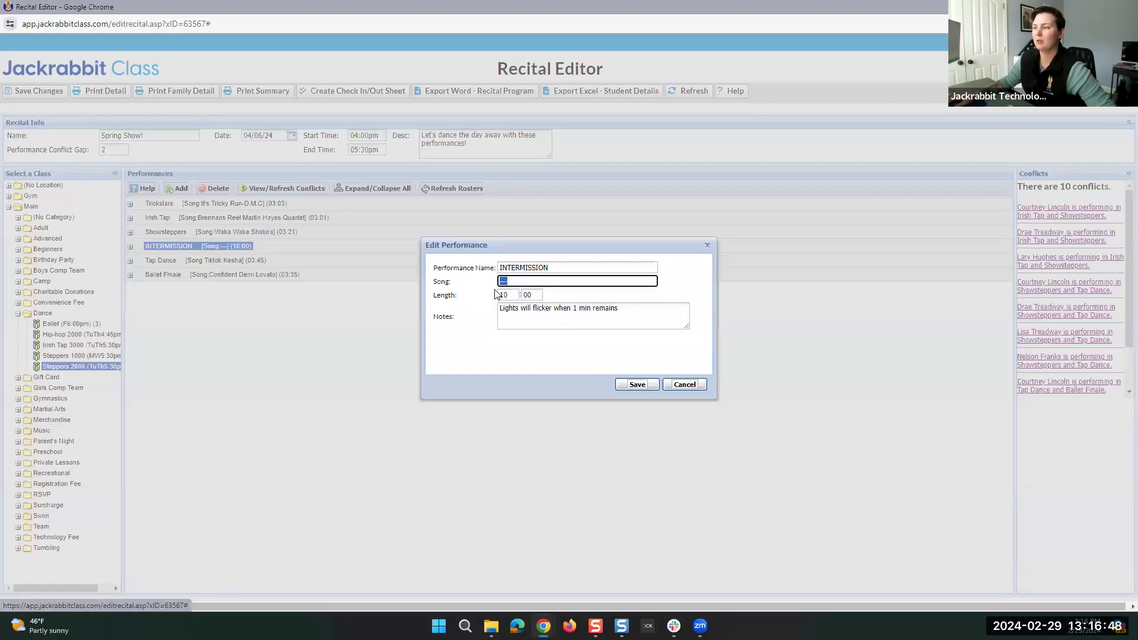
pyautogui.click(516, 280)
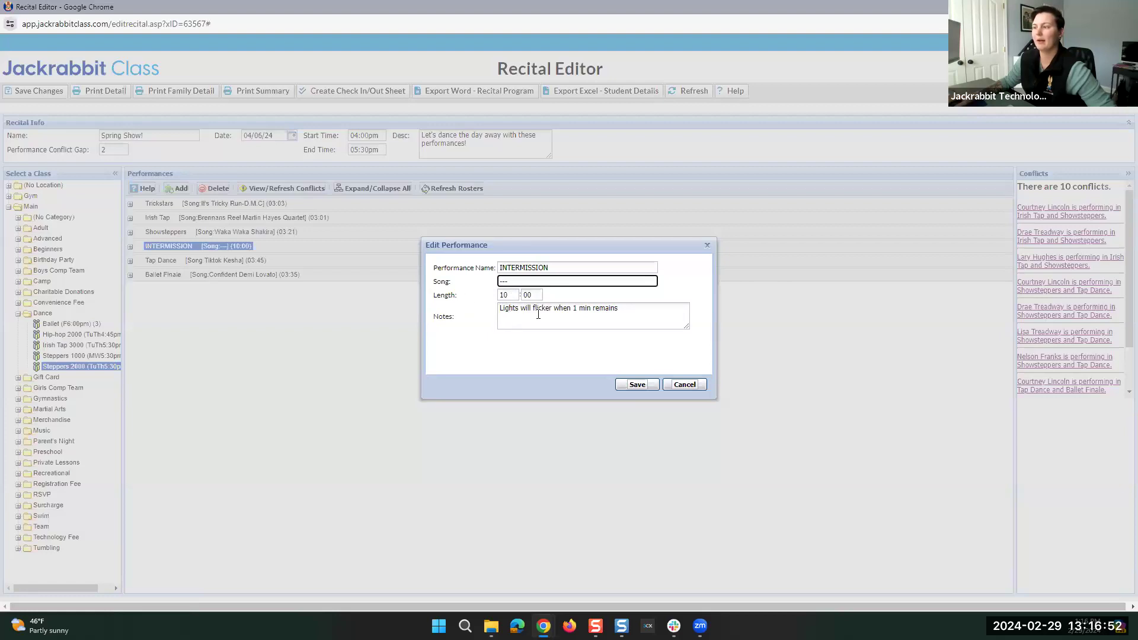
pyautogui.click(633, 385)
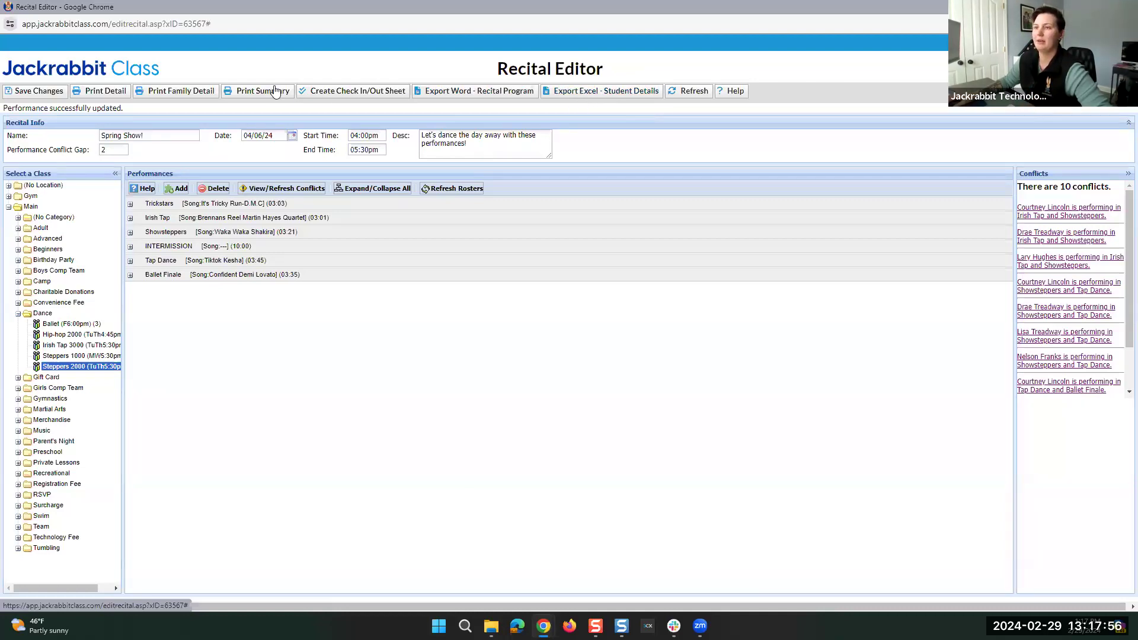
# Step: Generate the recital's detailed print report, review the performance times and the Trickstars student list, and close the report
pyautogui.click(110, 95)
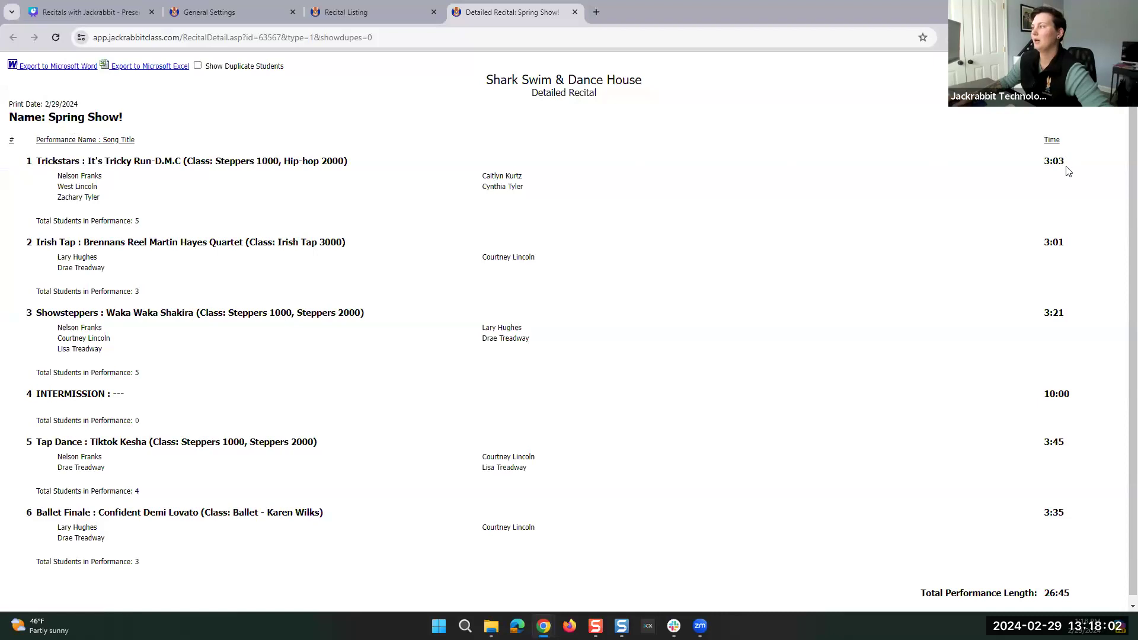
pyautogui.tripleClick(1026, 157)
pyautogui.click(1057, 158)
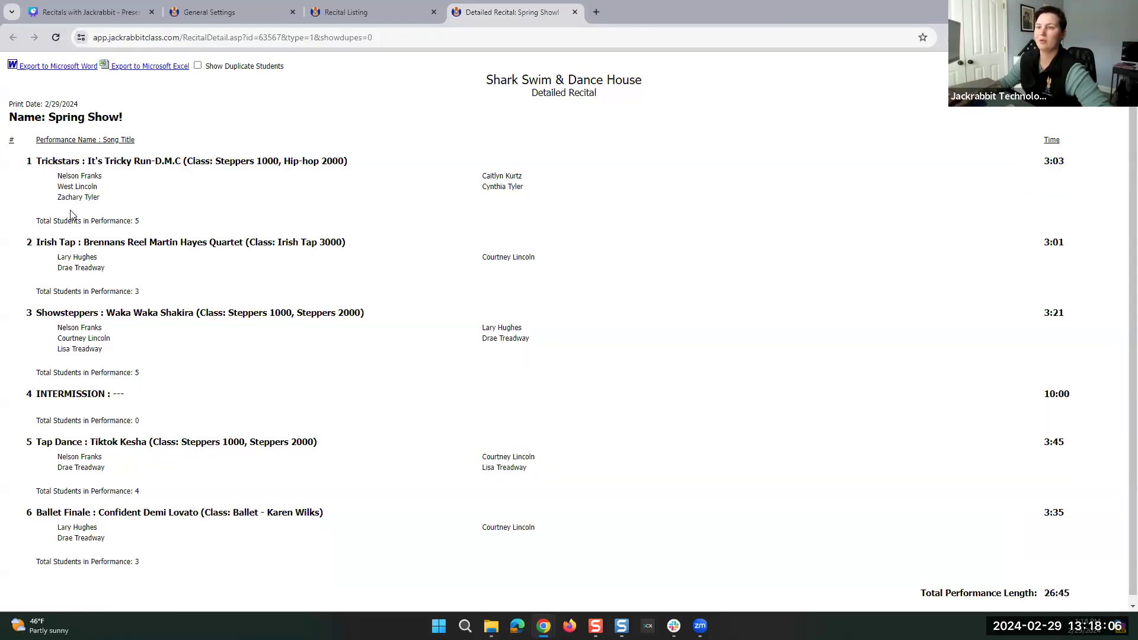
pyautogui.moveTo(54, 205); pyautogui.dragTo(113, 195)
pyautogui.click(121, 183)
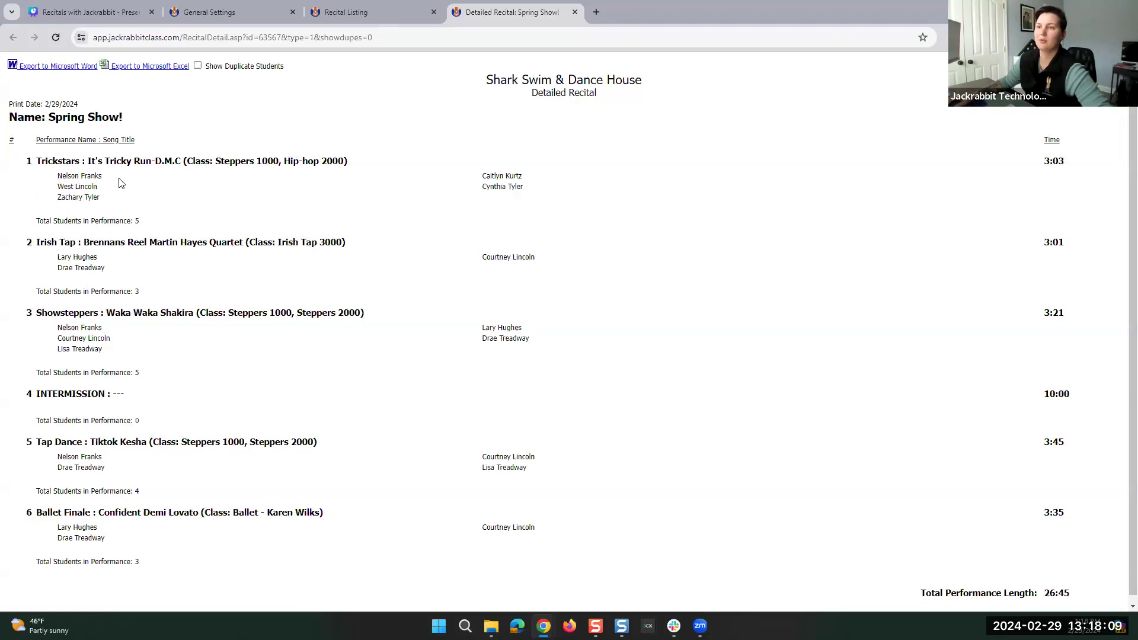
pyautogui.click(575, 12)
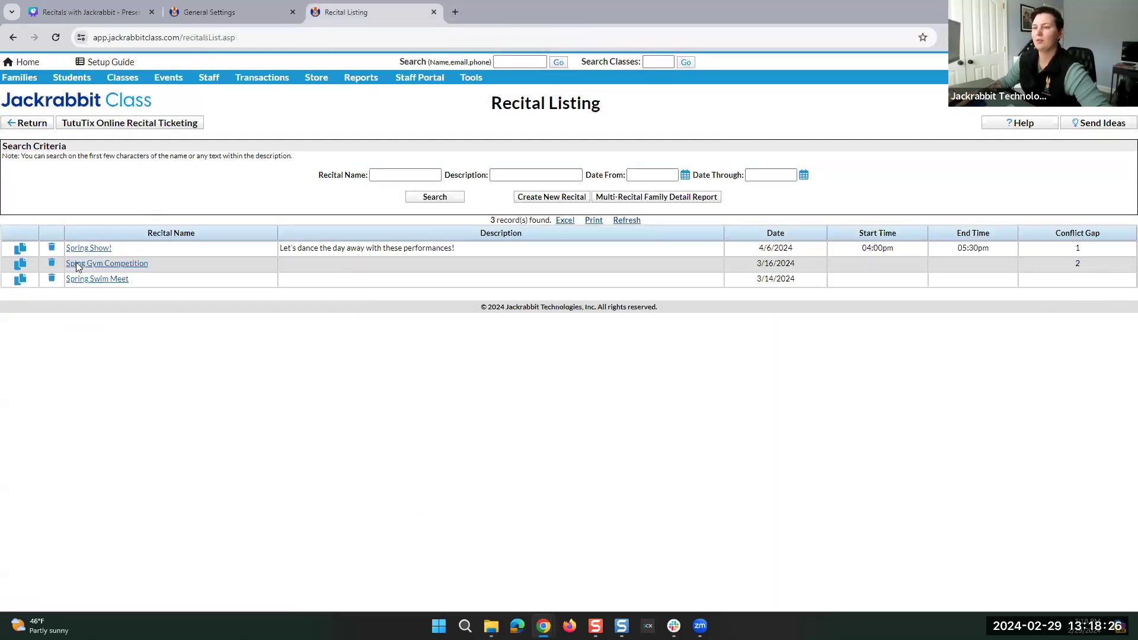
# Step: Reopen the Spring Show! recital in a maximized editor window, look it over and close it
pyautogui.click(83, 248)
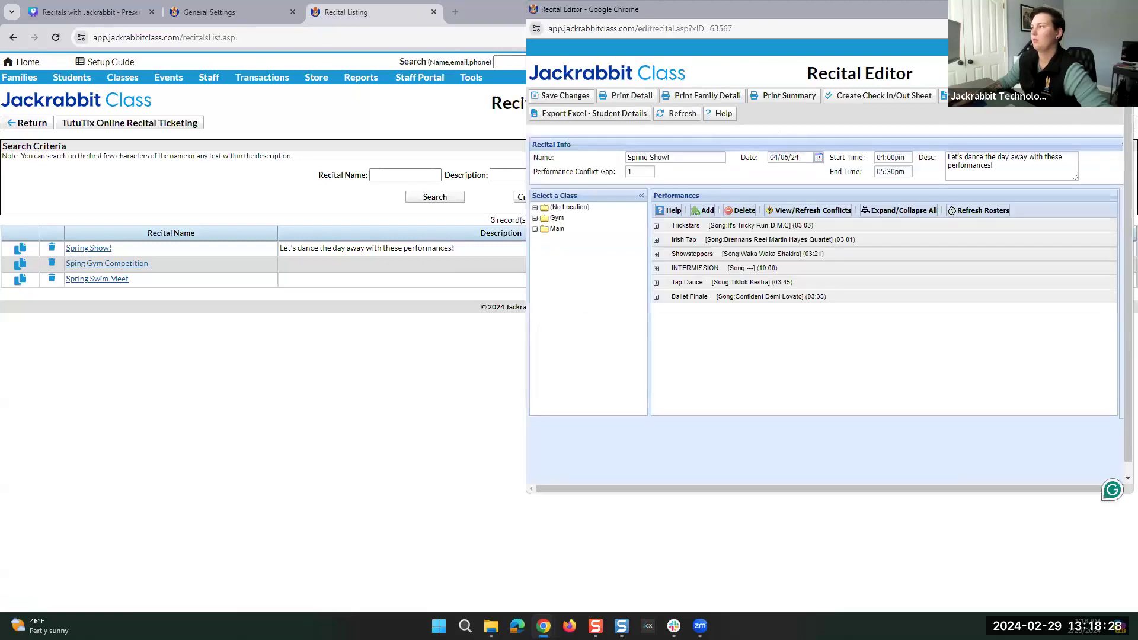
pyautogui.click(1107, 9)
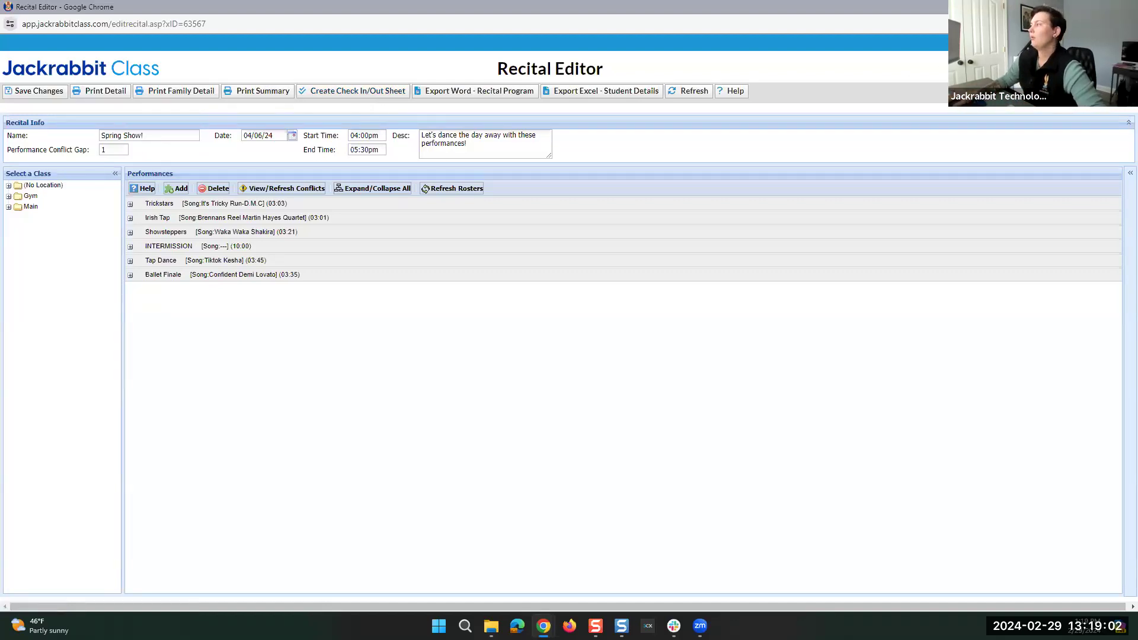
pyautogui.hotkey('ctrl', 'w')
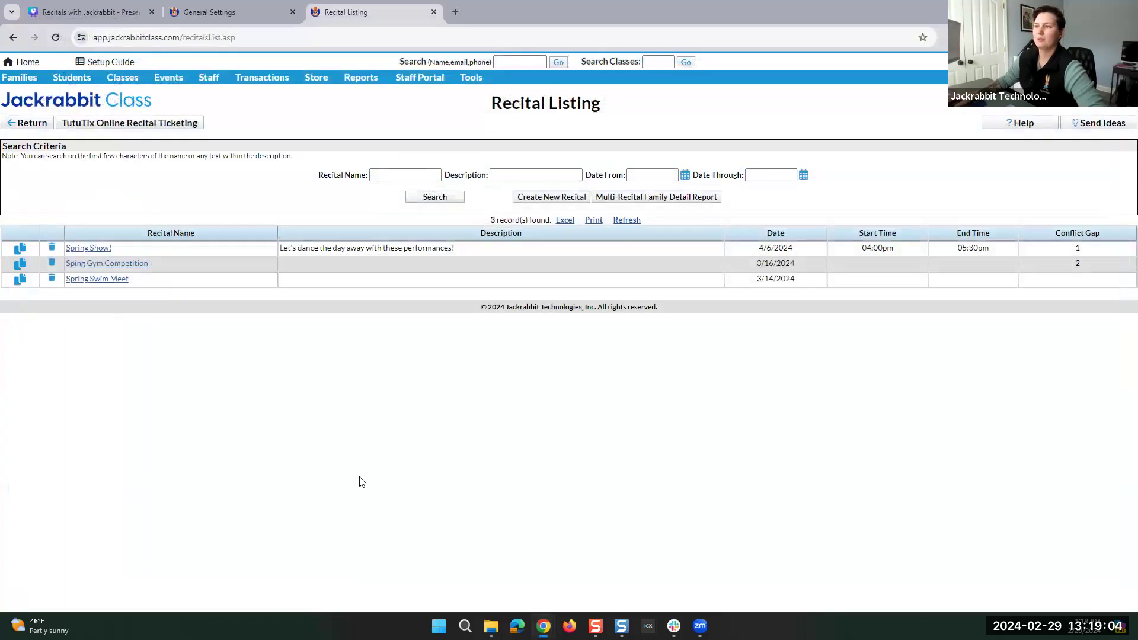
# Step: Open the Spring Swim Meet recital from the Recital Listing in the Recital Editor
pyautogui.moveTo(491, 107); pyautogui.dragTo(545, 109)
pyautogui.click(545, 108)
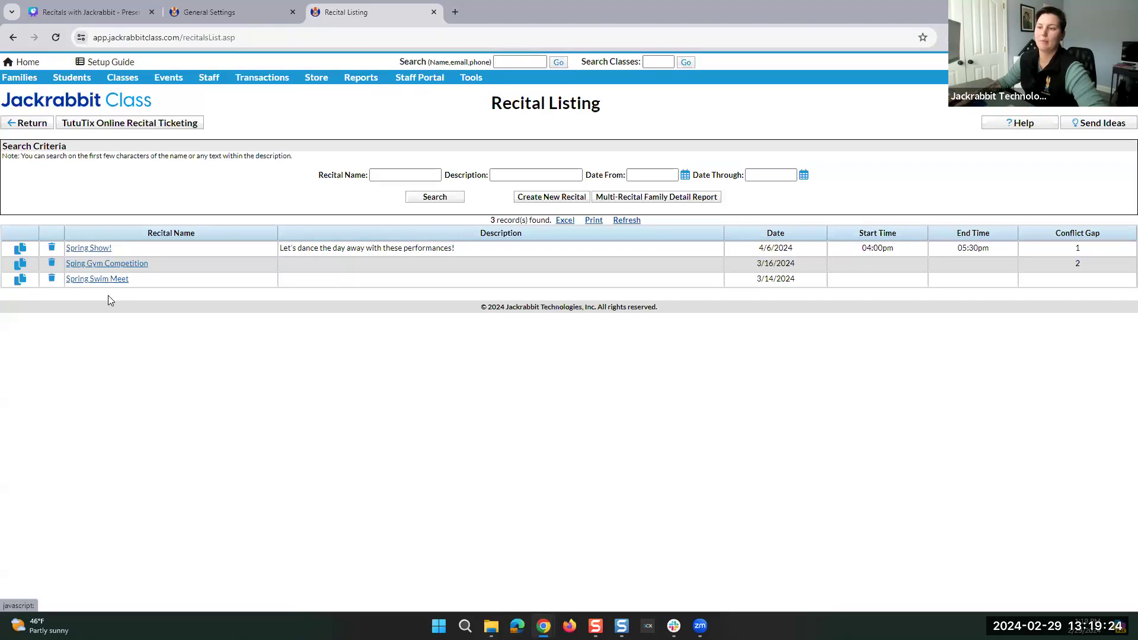
pyautogui.click(97, 278)
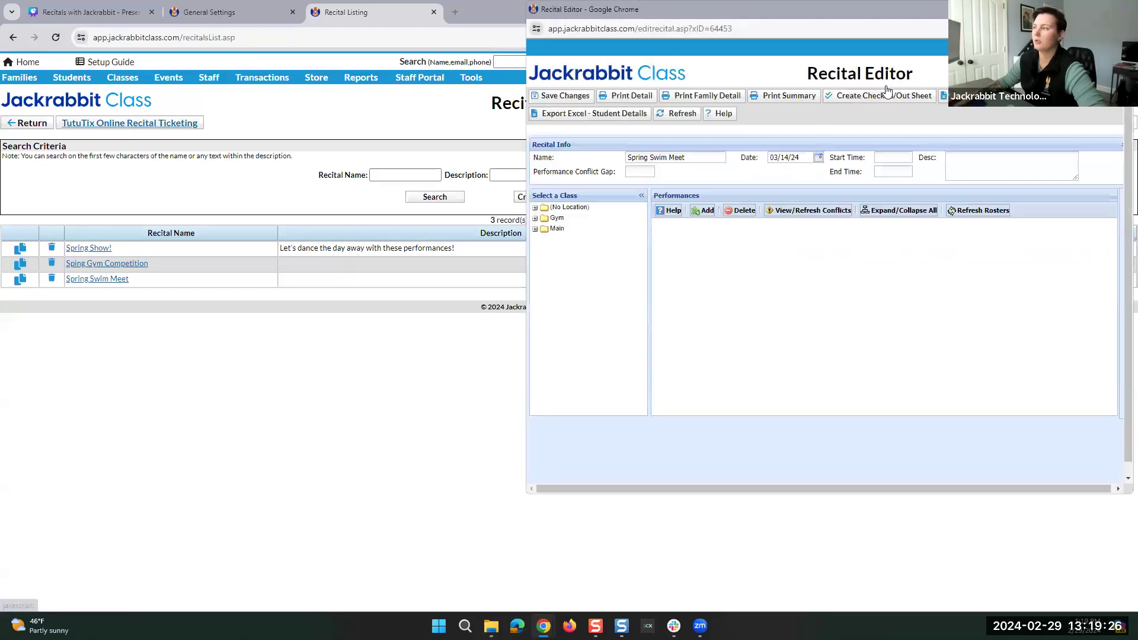
# Step: Maximize the Spring Swim Meet editor window and set the recital's start time to 01:00 and end time to 02:30
pyautogui.click(1092, 9)
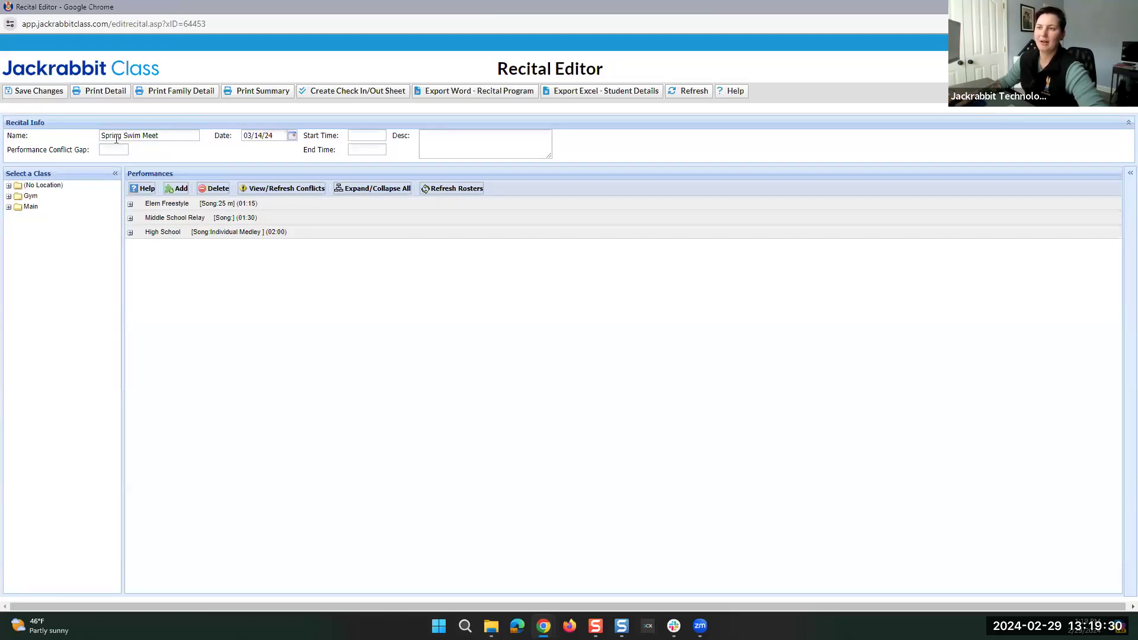
pyautogui.click(359, 135)
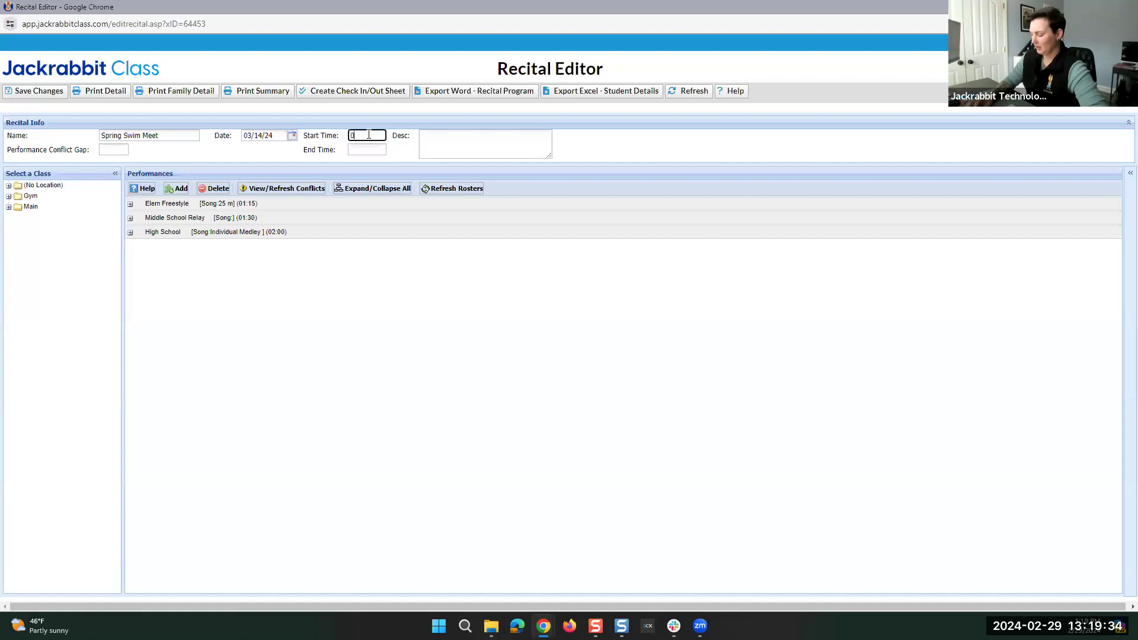
pyautogui.write('01:00')
pyautogui.press('Tab')
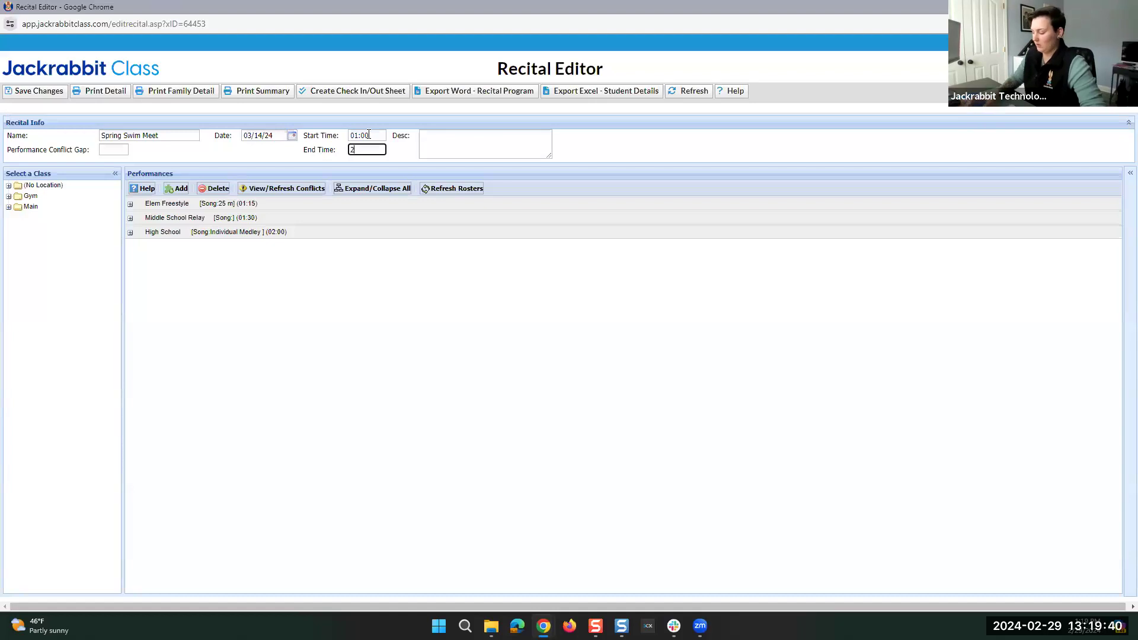
pyautogui.write('2:30')
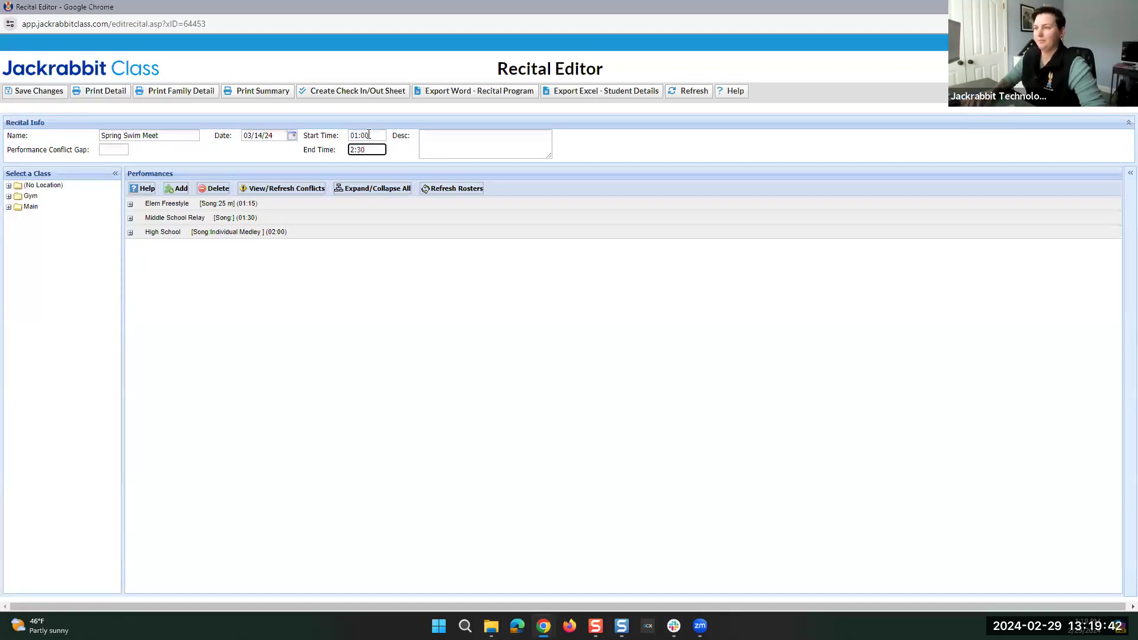
pyautogui.click(350, 150)
pyautogui.write('0')
pyautogui.click(358, 260)
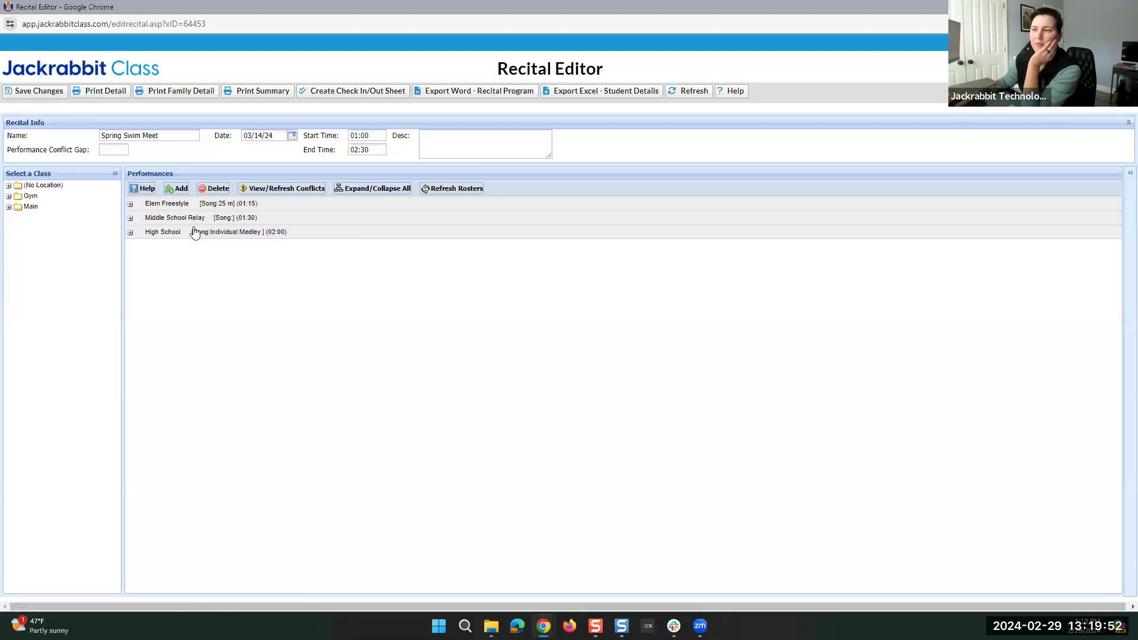
# Step: Check the Blacktips roster in the Elem Freestyle performance, review its name, song, length and notes, and save it
pyautogui.click(130, 204)
pyautogui.click(140, 216)
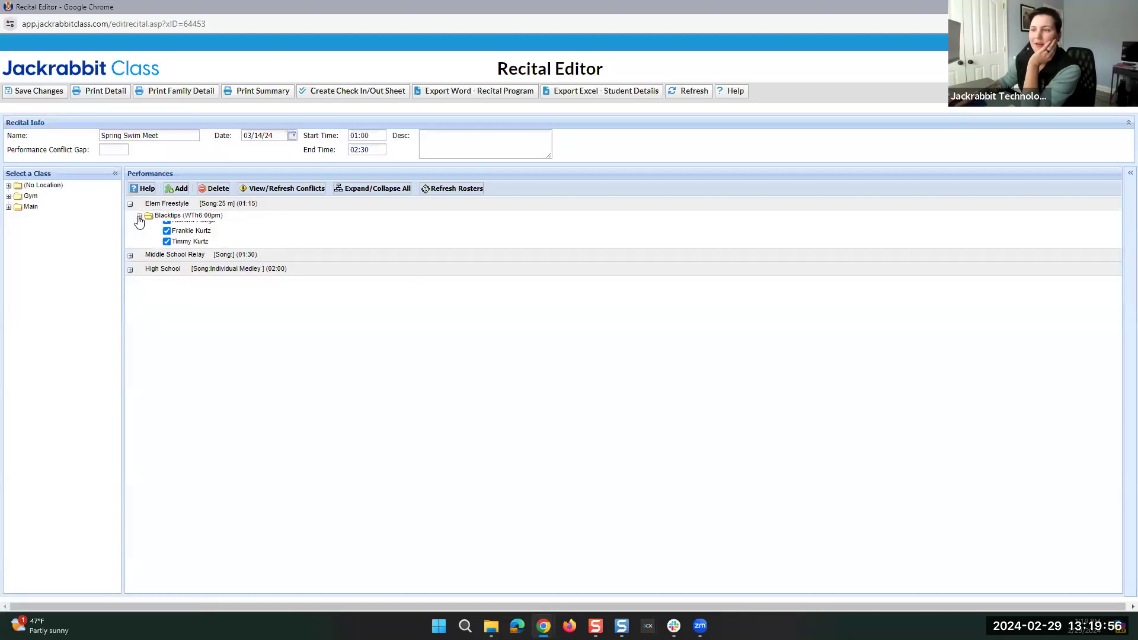
pyautogui.doubleClick(167, 204)
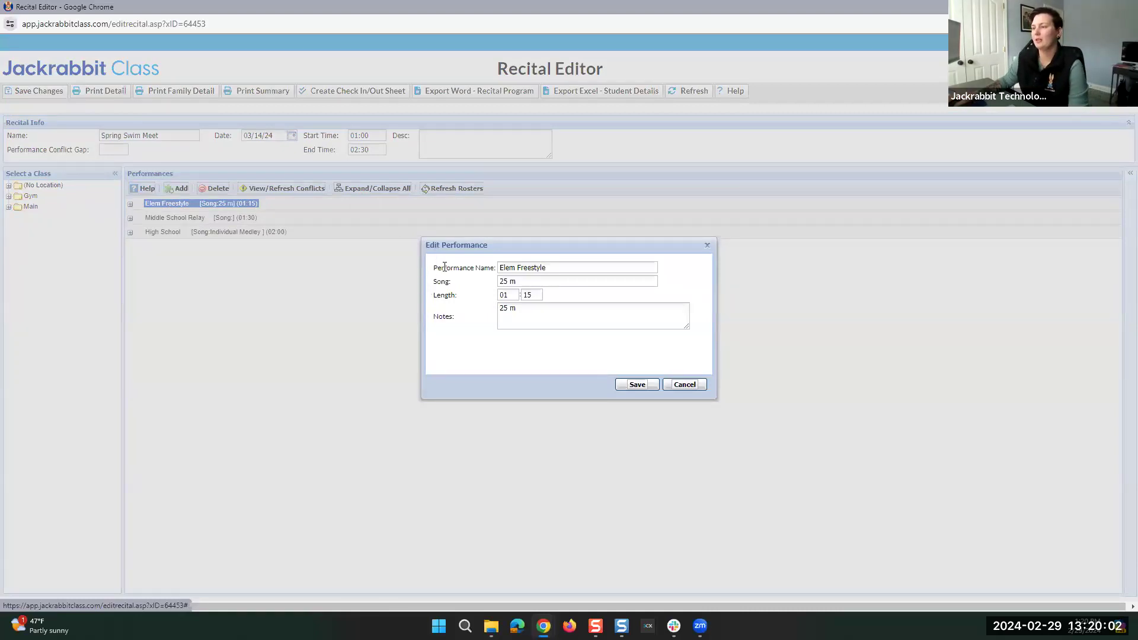
pyautogui.moveTo(434, 268); pyautogui.dragTo(496, 268)
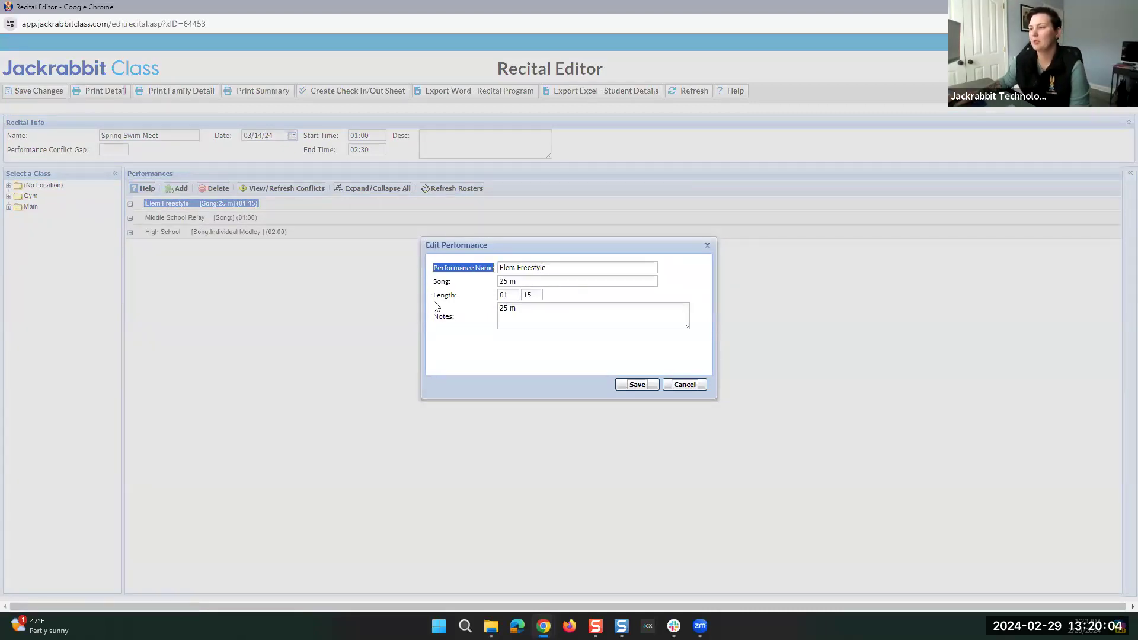
pyautogui.click(495, 340)
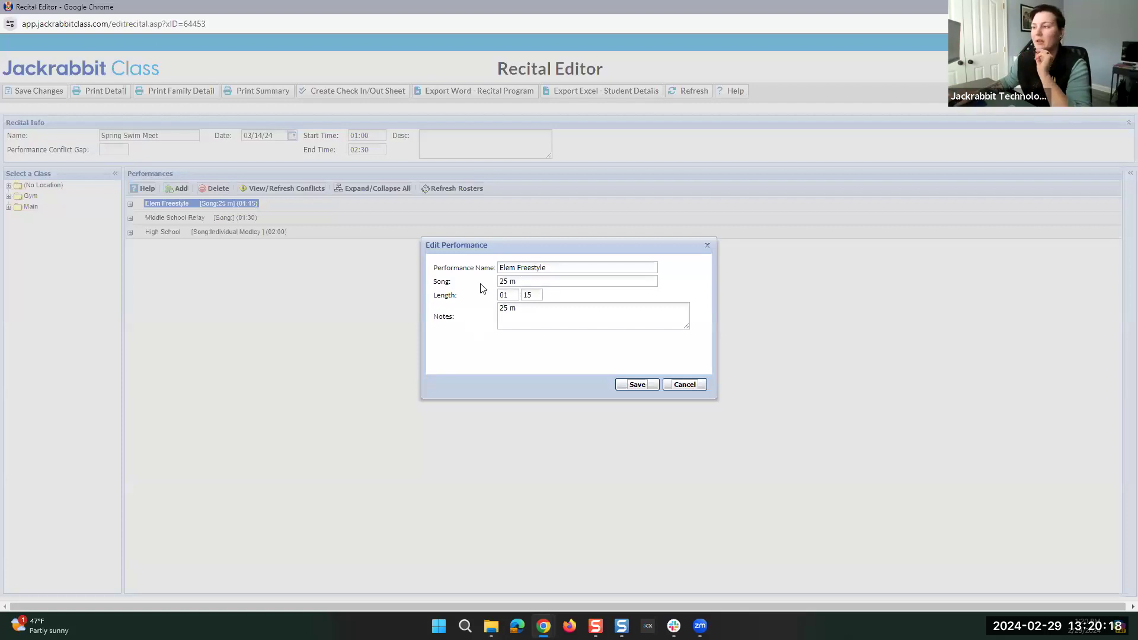
pyautogui.tripleClick(555, 266)
pyautogui.click(527, 280)
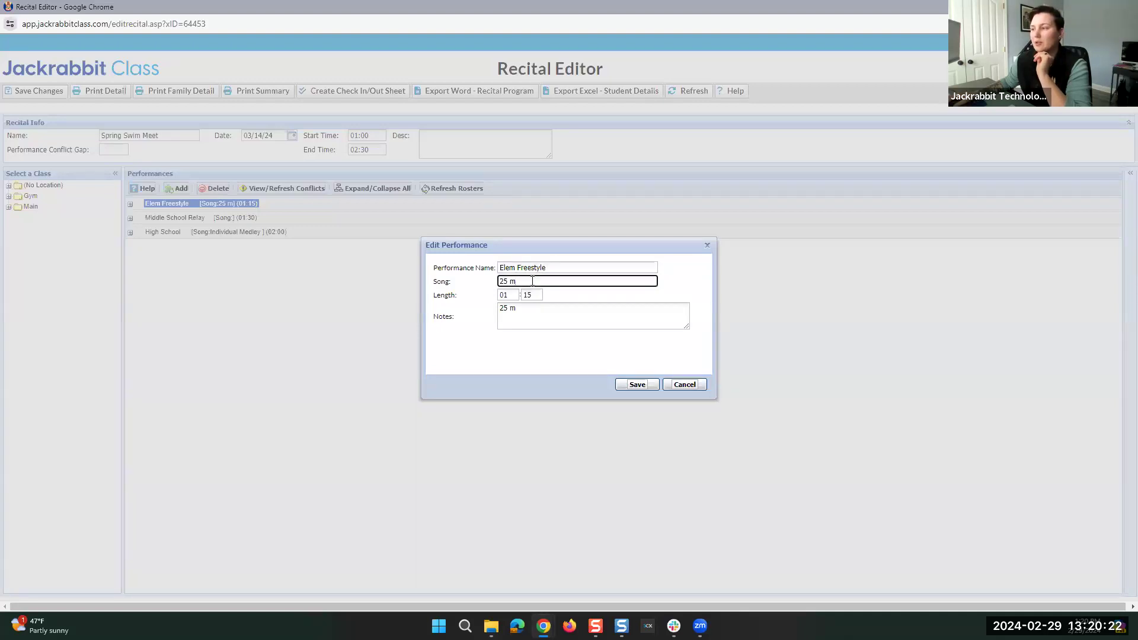
pyautogui.click(590, 295)
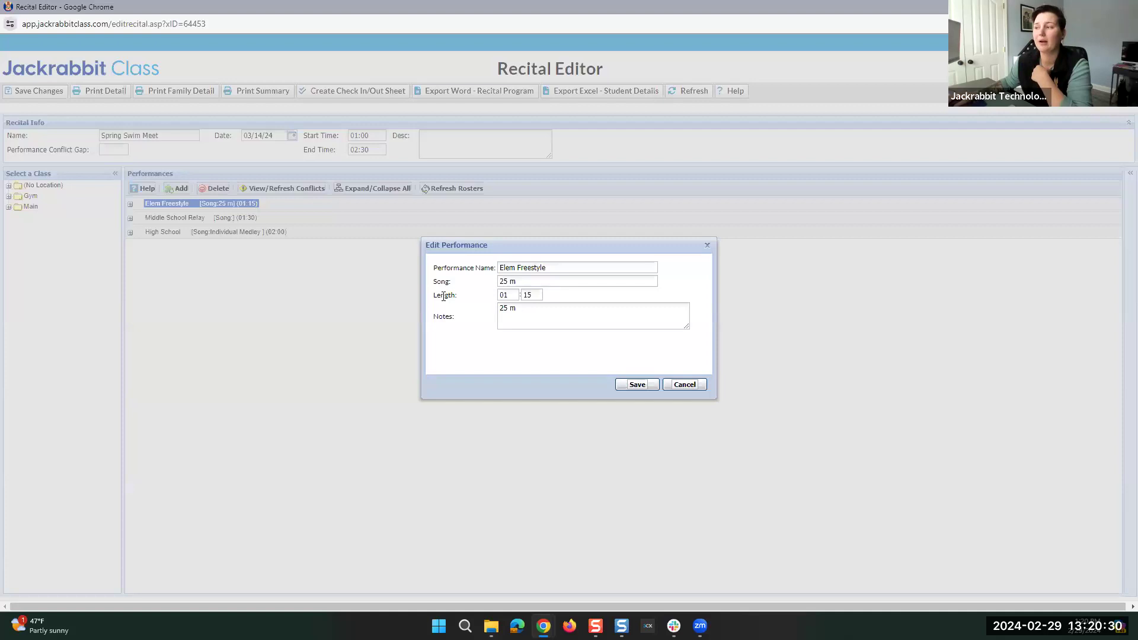
pyautogui.click(511, 296)
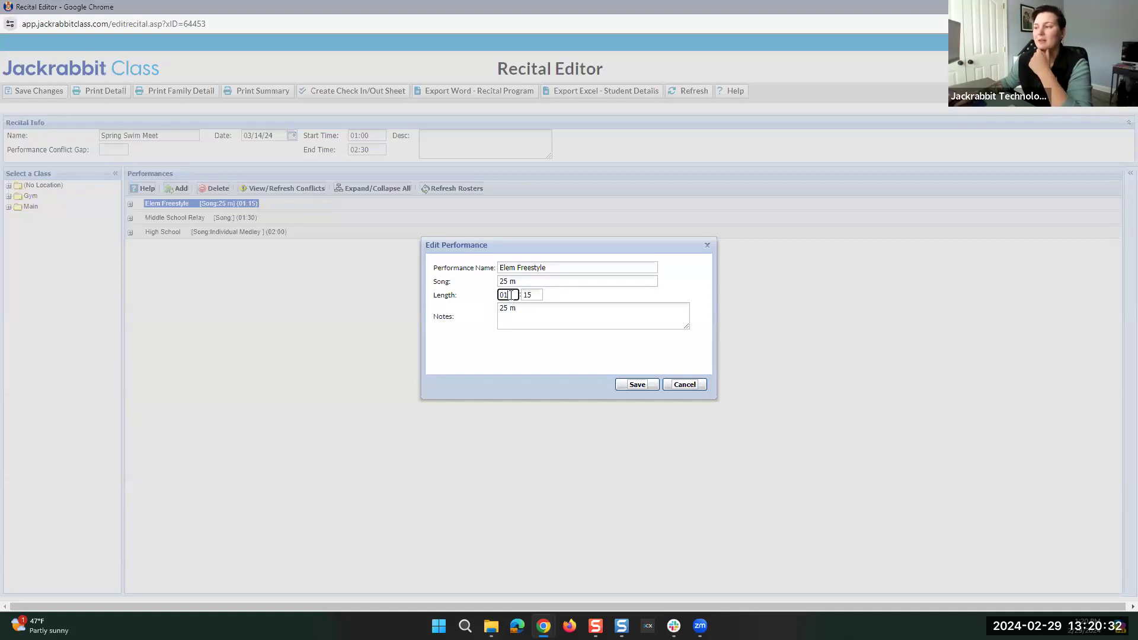
pyautogui.click(532, 295)
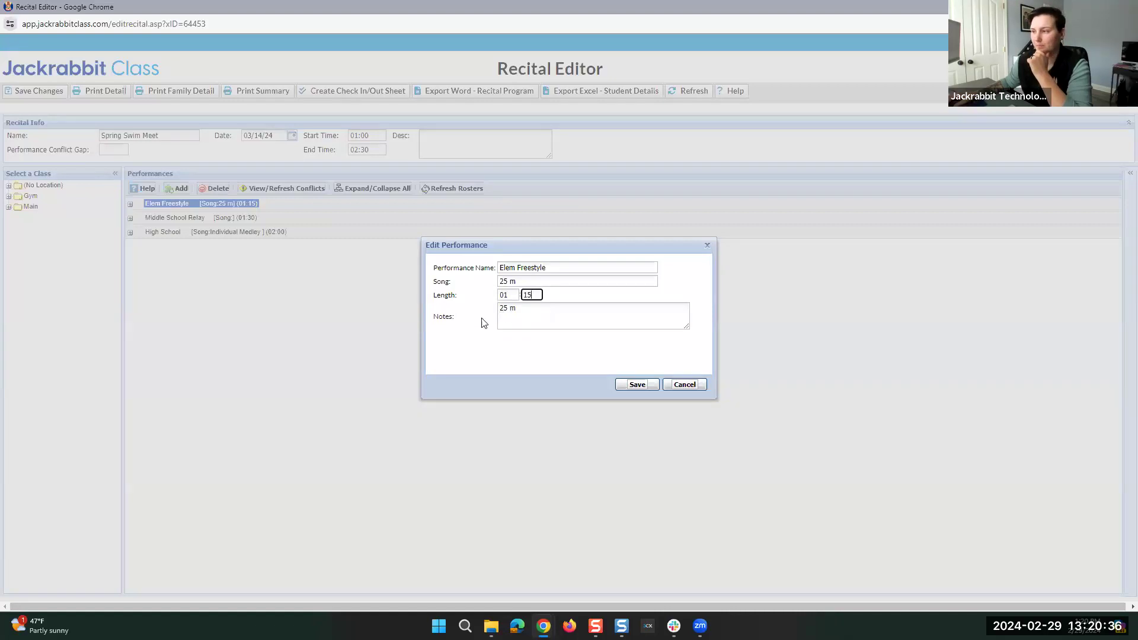
pyautogui.click(633, 385)
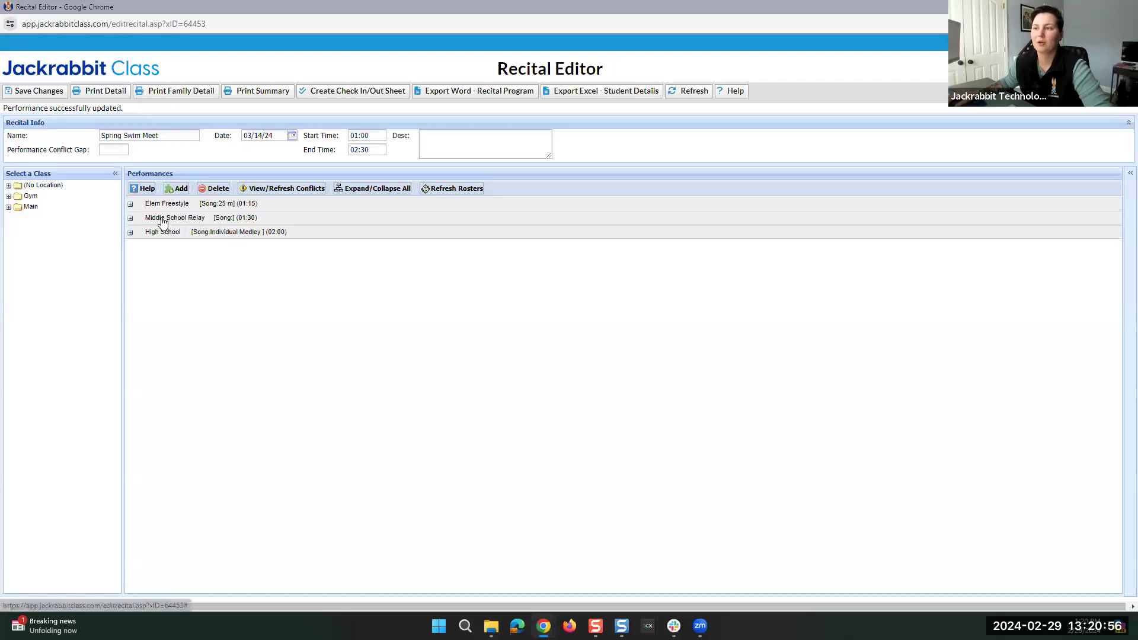
# Step: Set the Middle School Relay performance's song to Butterfly and save it
pyautogui.click(208, 218)
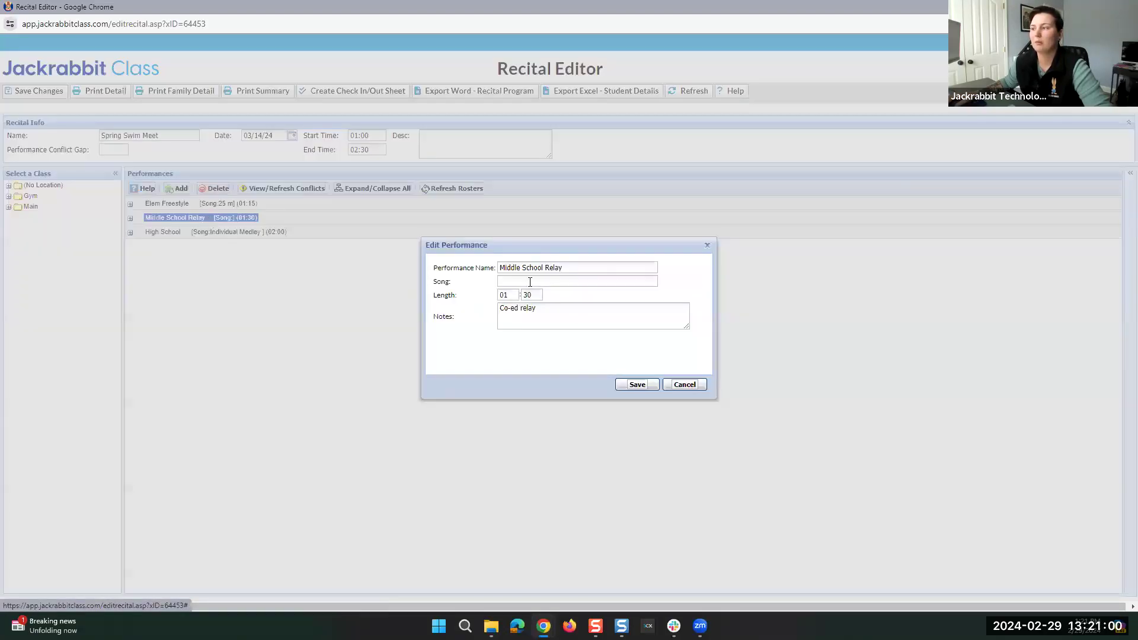
pyautogui.click(520, 280)
pyautogui.write('Butterfly')
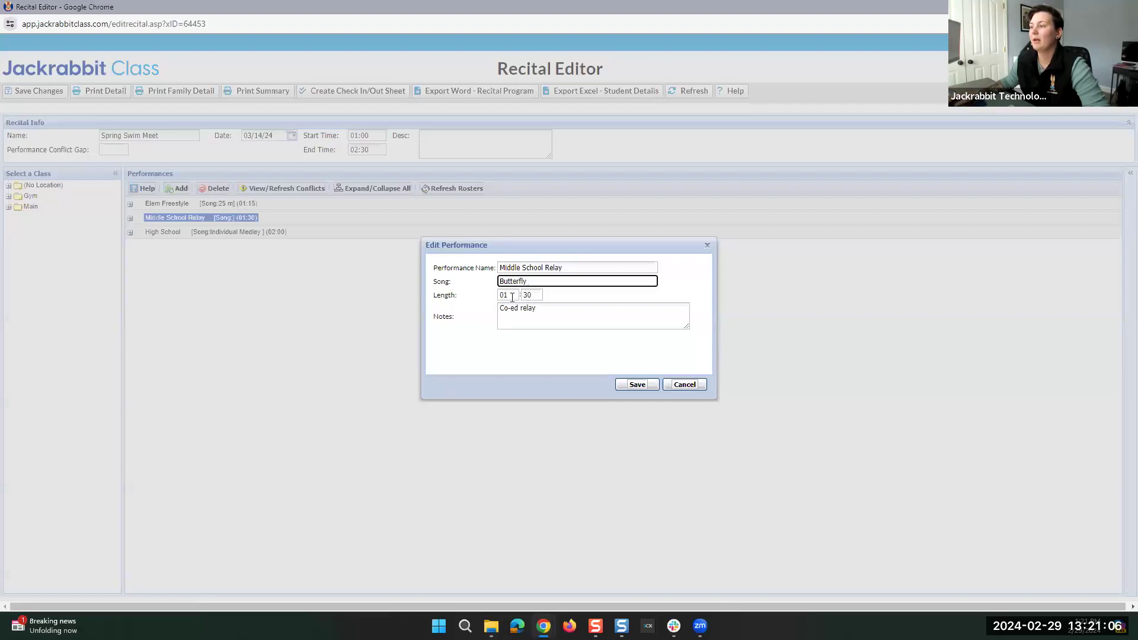
pyautogui.click(636, 385)
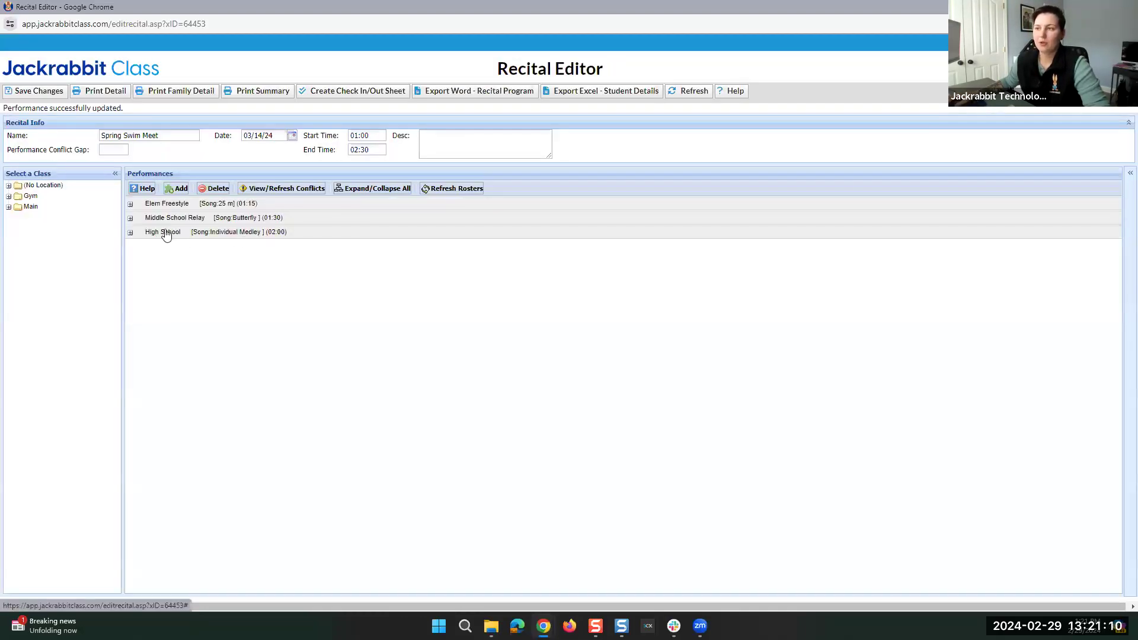
# Step: Close the Spring Swim Meet editor and open the Sping Gym Competition recital from the Recital Listing
pyautogui.click(166, 235)
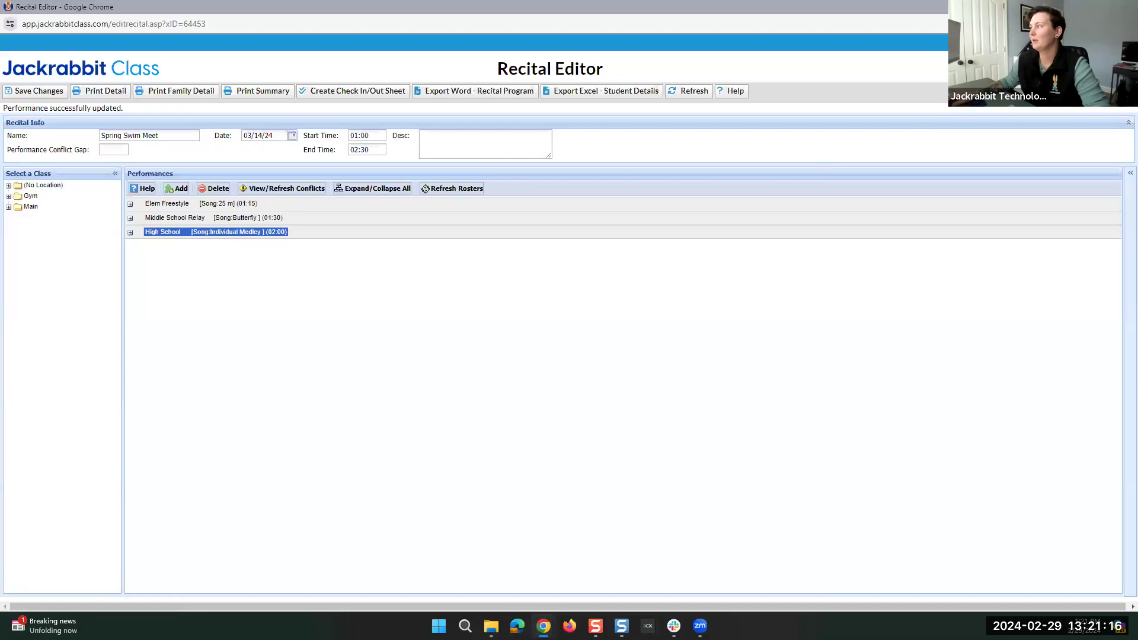
pyautogui.click(1123, 7)
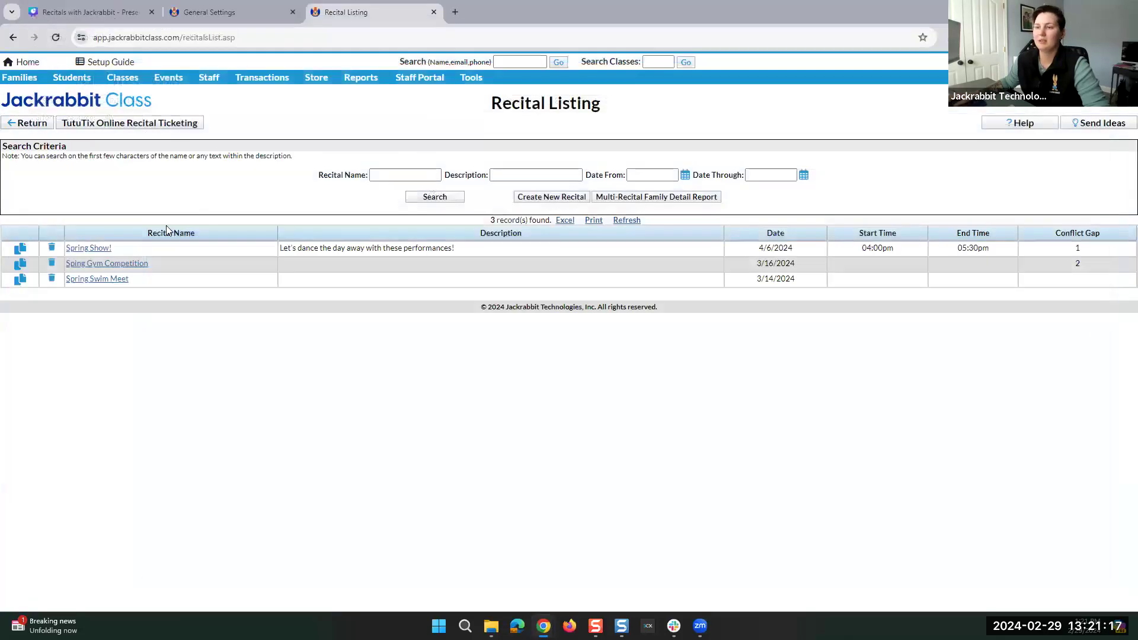
pyautogui.click(104, 264)
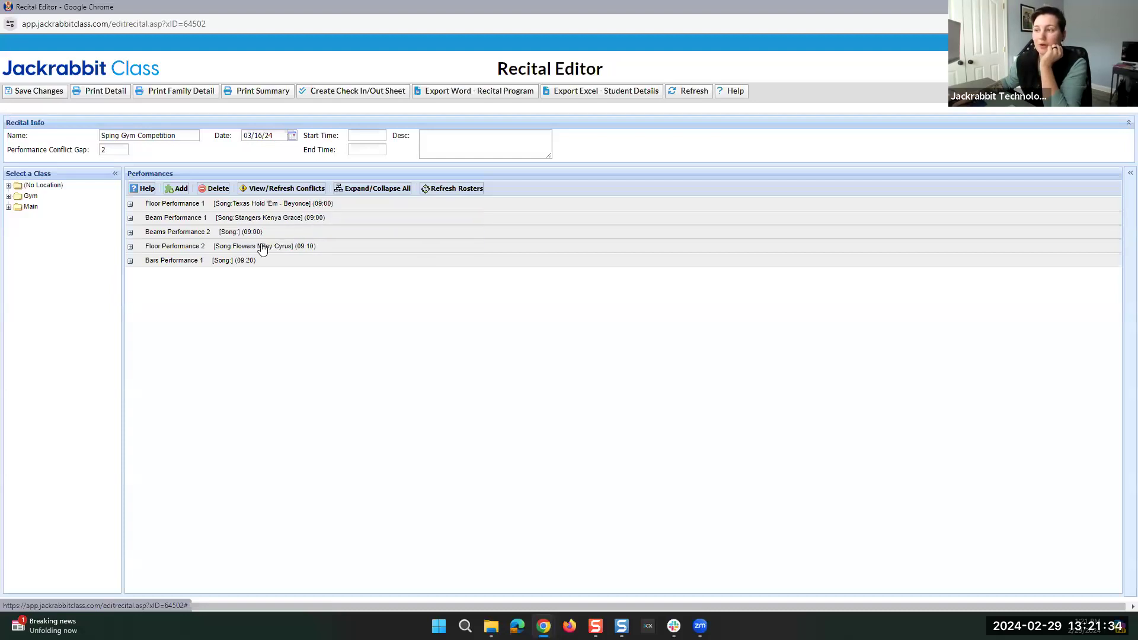
# Step: Add a performance named Floor Performance with song "---" and length 09:00, and move it directly below Beam Performance 1
pyautogui.click(181, 189)
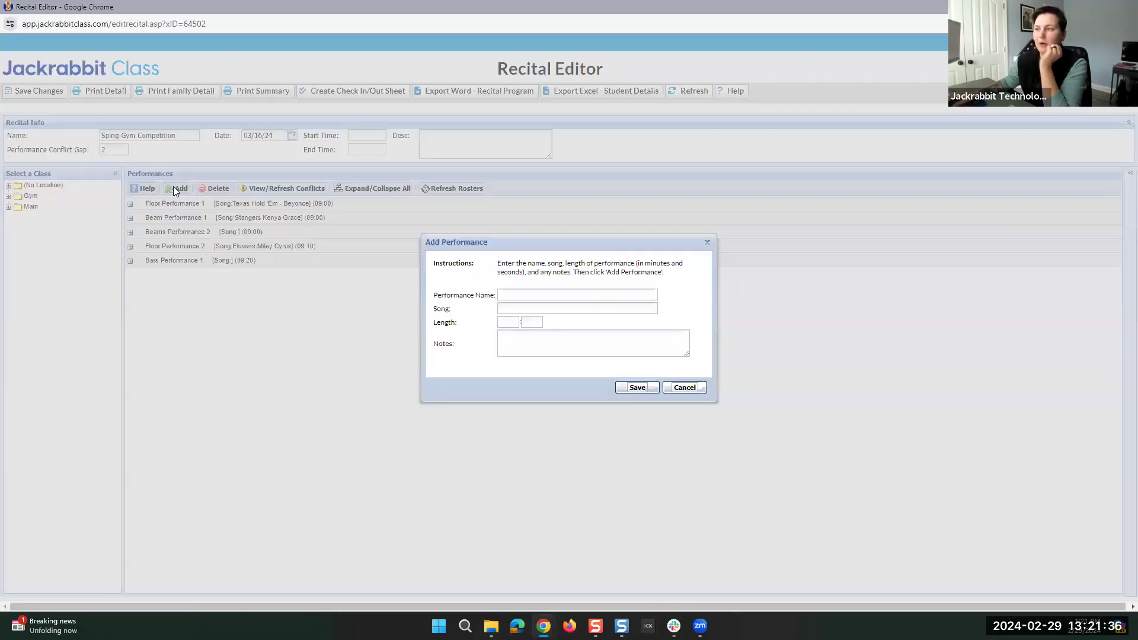
pyautogui.click(525, 294)
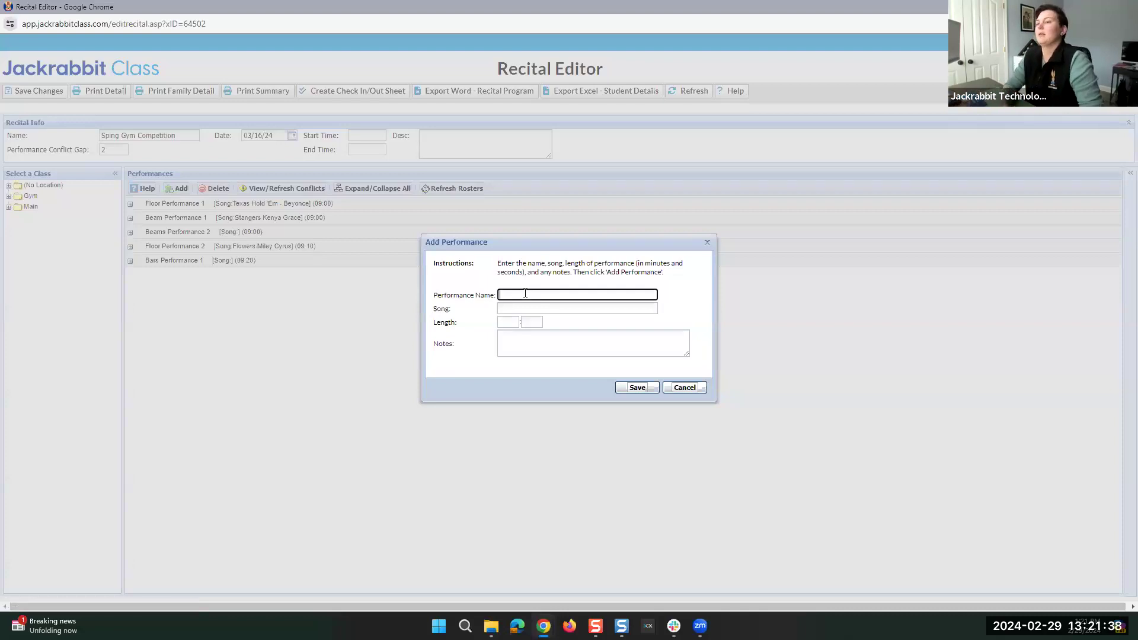
pyautogui.write('Floor Perfo')
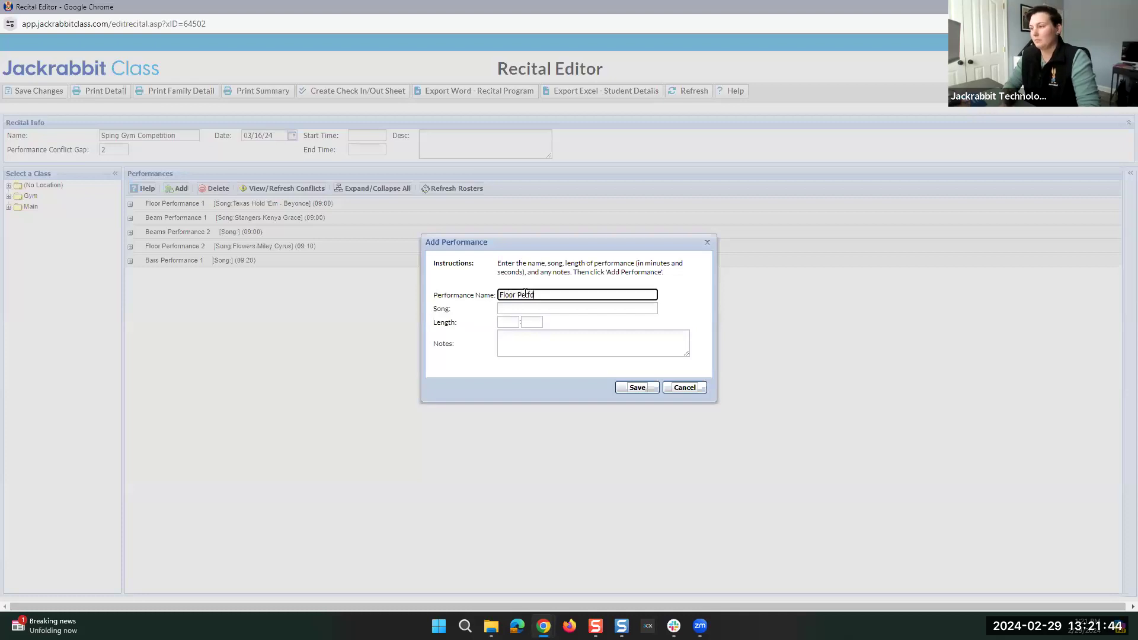
pyautogui.write('rmance')
pyautogui.press('Tab')
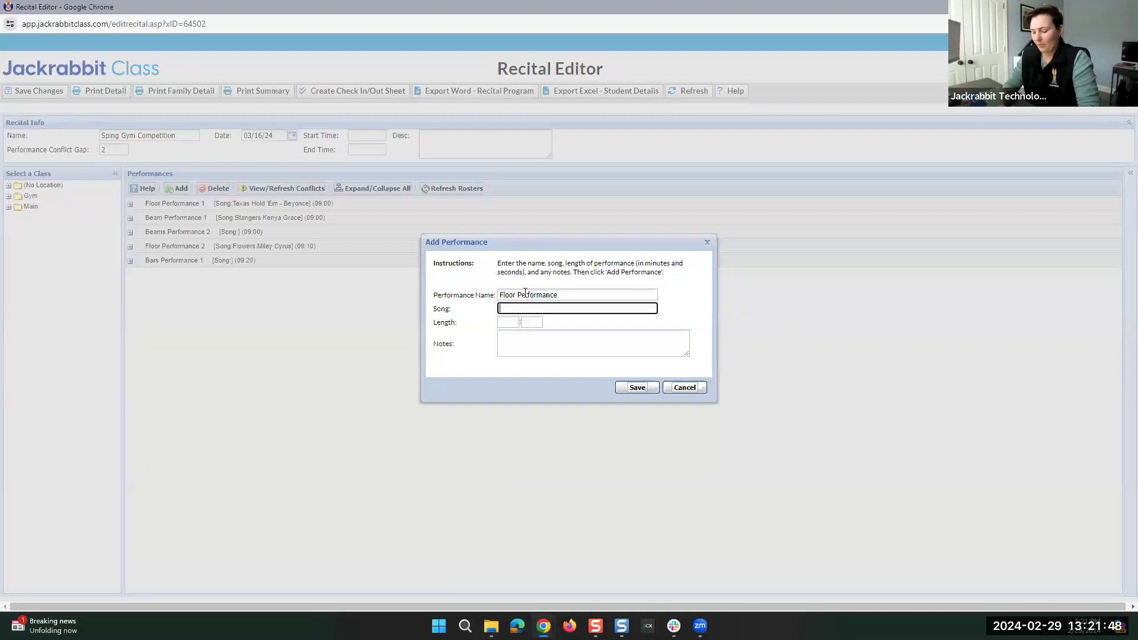
pyautogui.press('Tab')
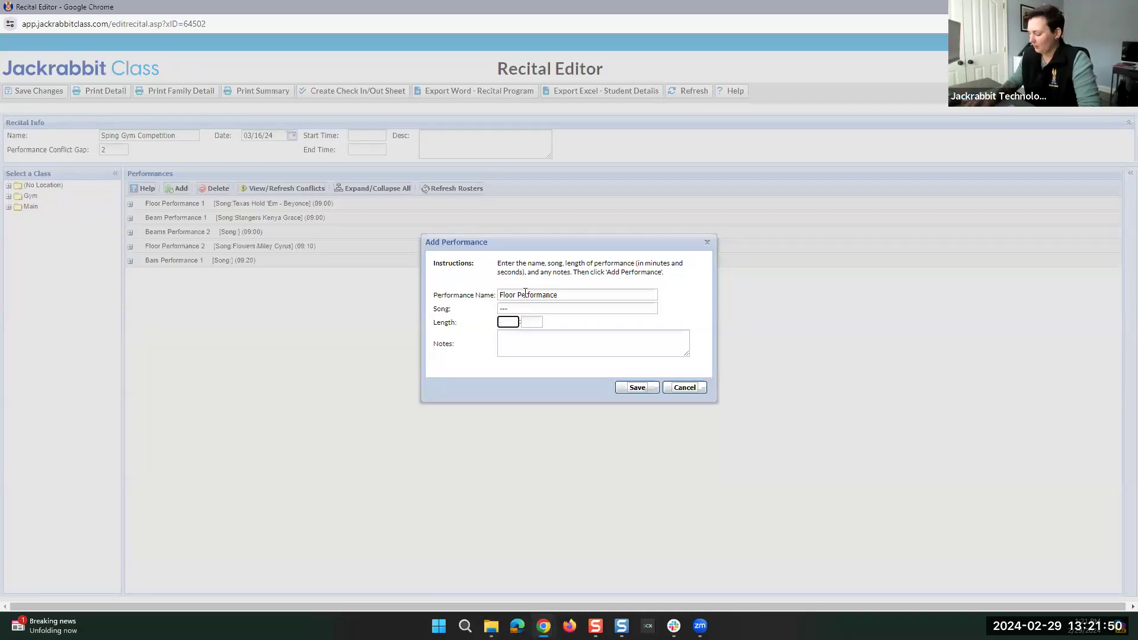
pyautogui.write('090')
pyautogui.write('00')
pyautogui.click(536, 342)
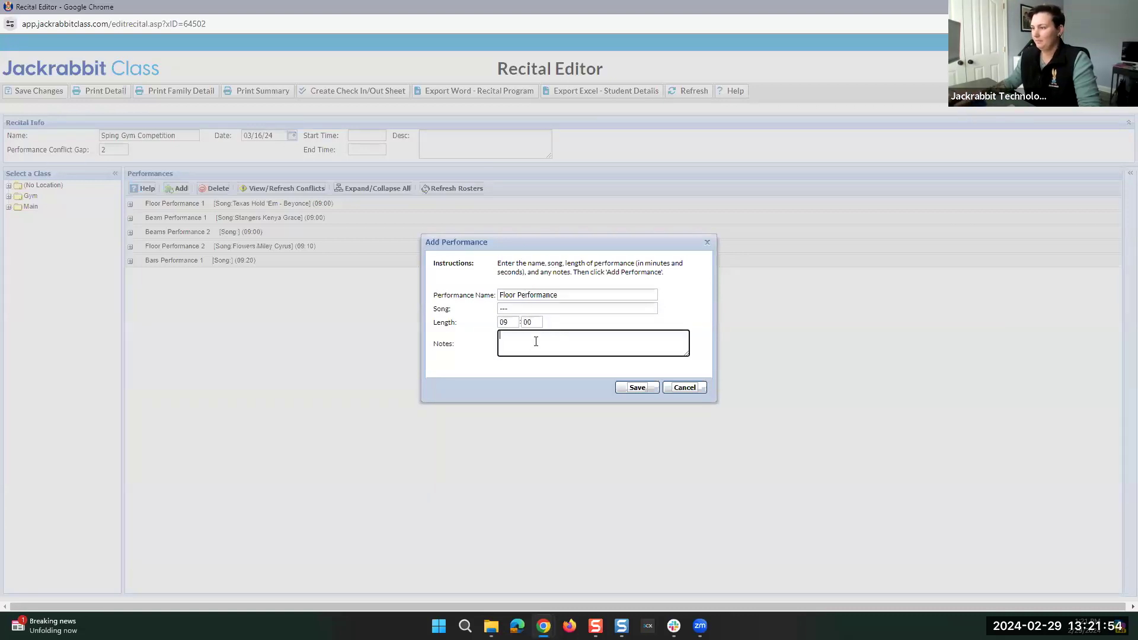
pyautogui.click(638, 387)
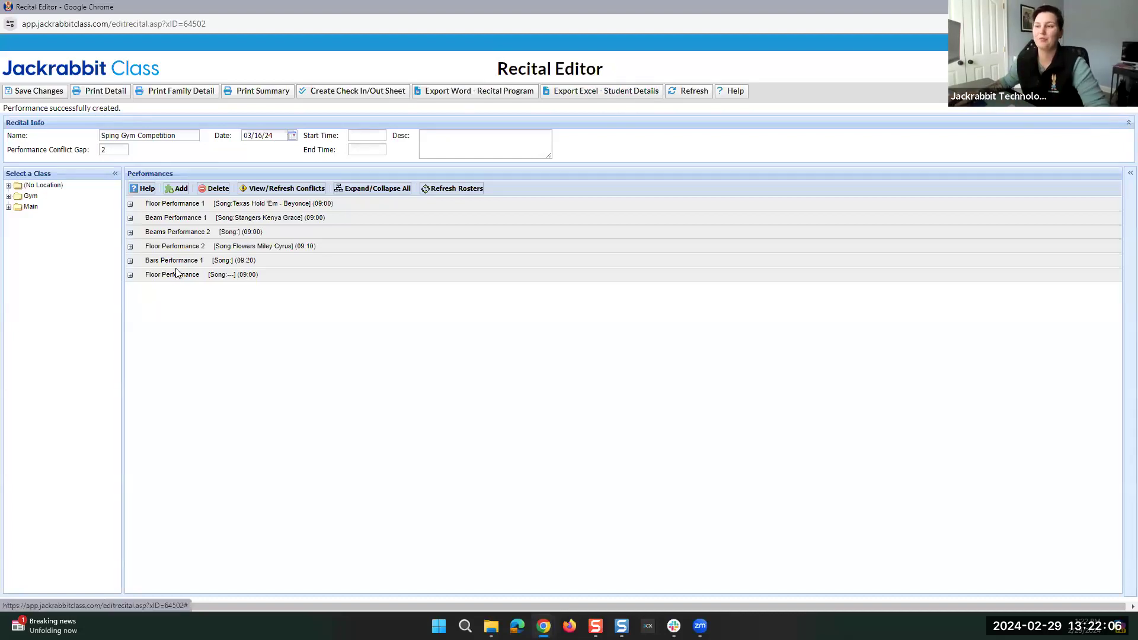
pyautogui.moveTo(167, 280); pyautogui.dragTo(229, 242)
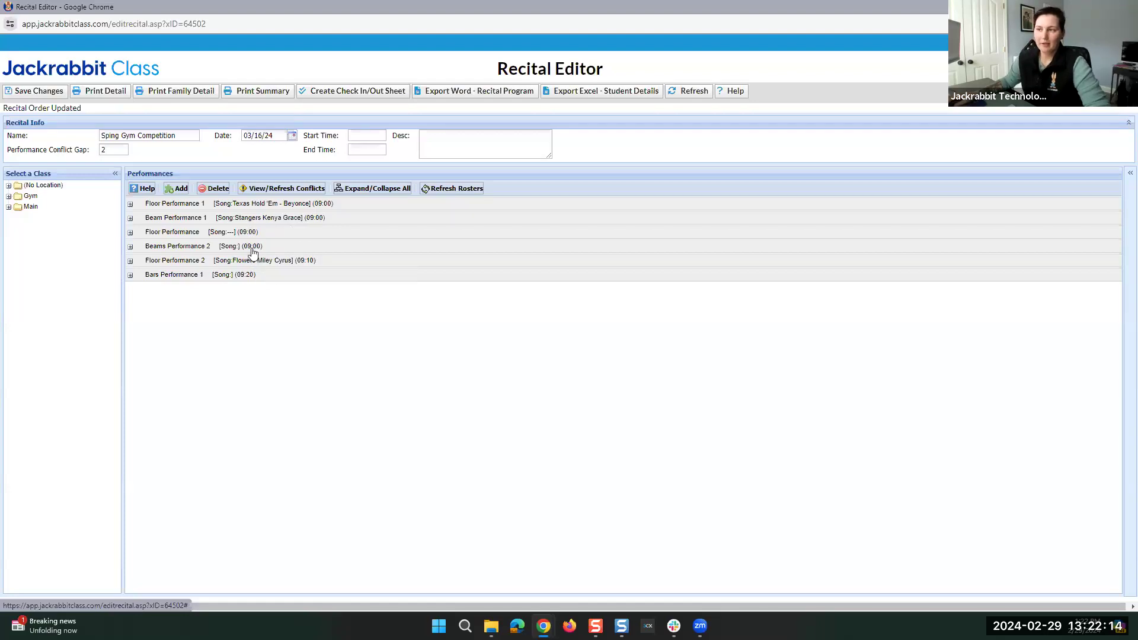
# Step: Generate the recital's detailed print report, examine the students listed under the first two performances, and close the report
pyautogui.click(95, 92)
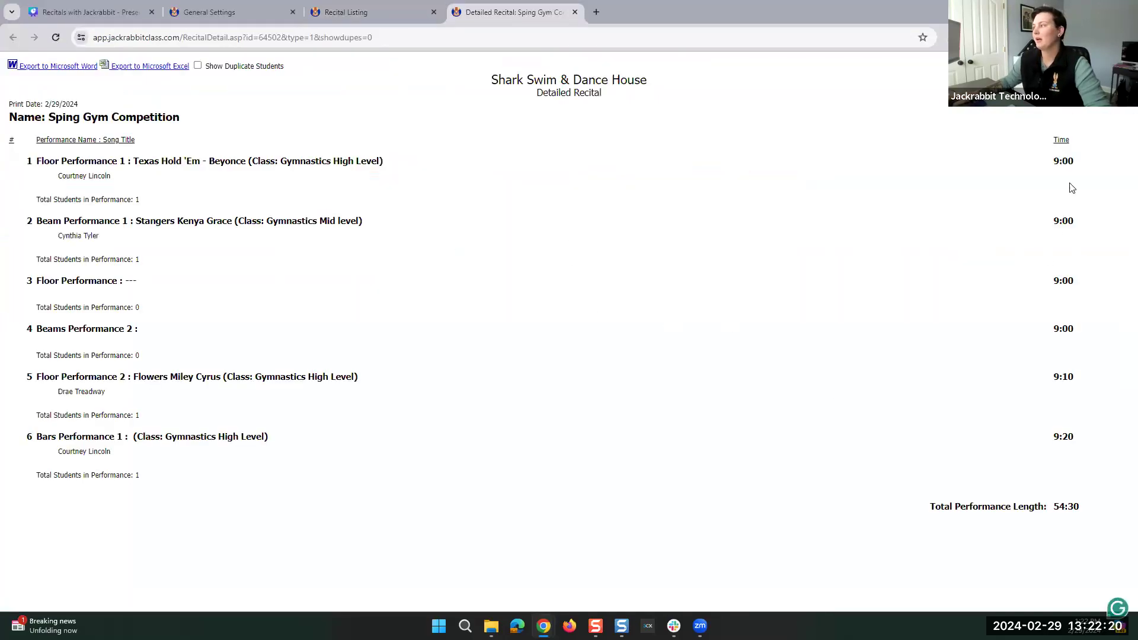
pyautogui.moveTo(59, 176); pyautogui.dragTo(153, 181)
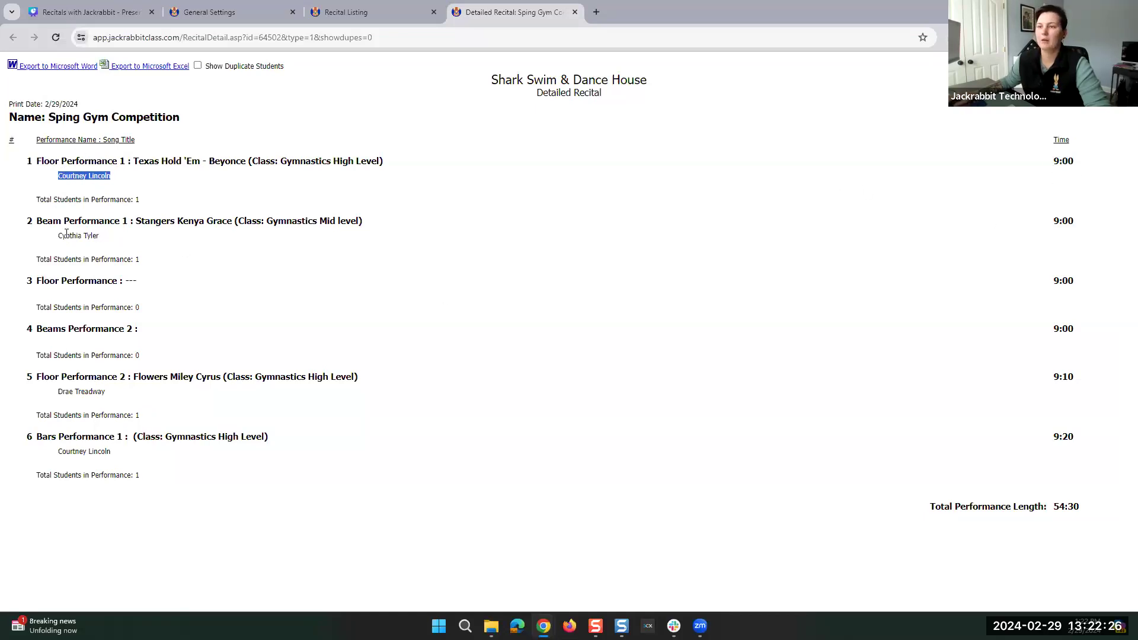
pyautogui.moveTo(59, 237); pyautogui.dragTo(79, 238)
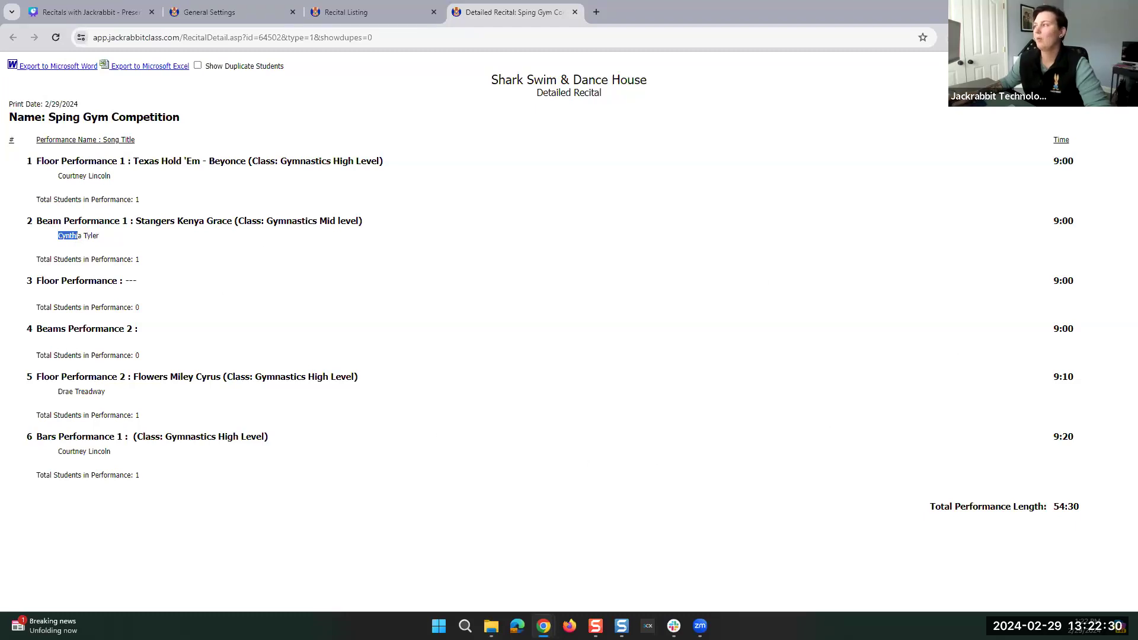
pyautogui.click(574, 12)
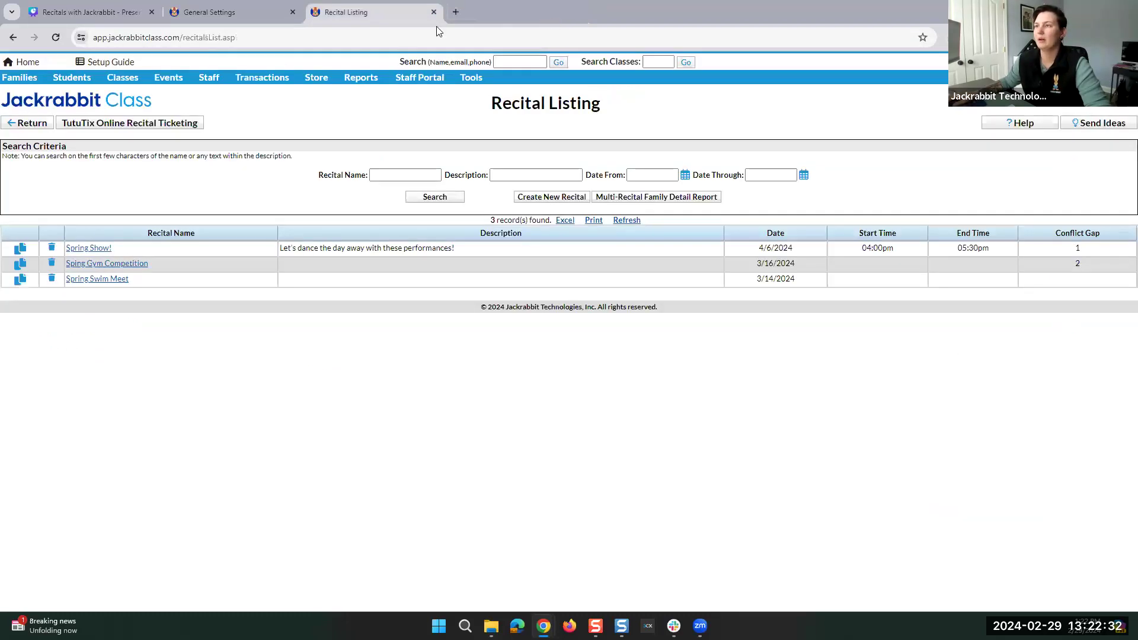
# Step: Return to the Sping Gym Competition editor, check the performance conflict gap, and expand Floor Performance 1 to view its roster
pyautogui.click(104, 279)
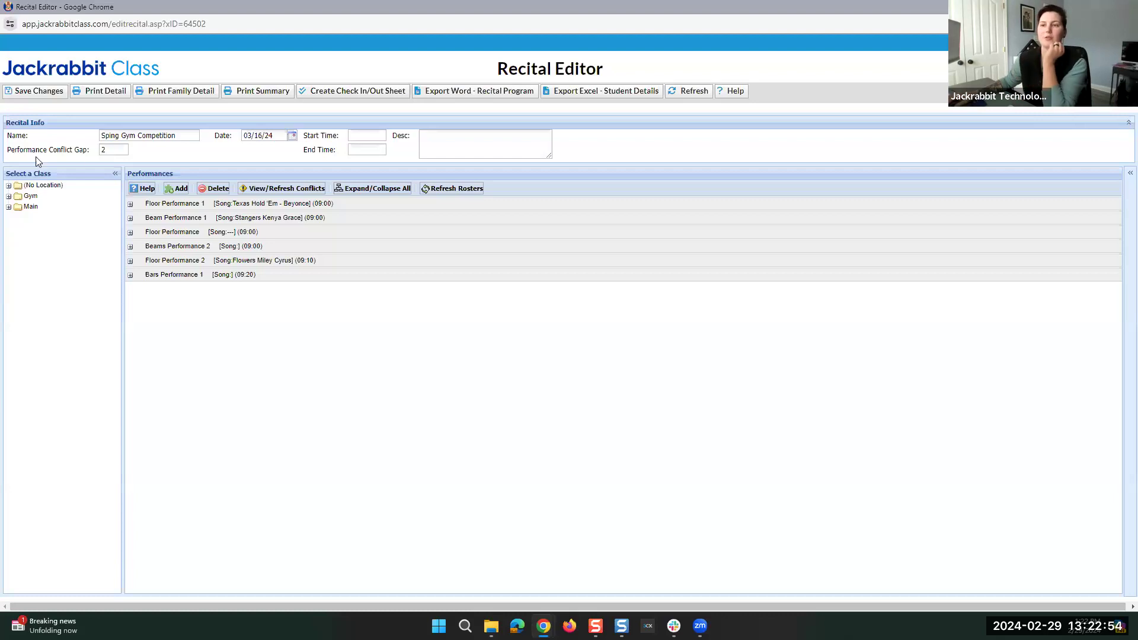
pyautogui.click(113, 150)
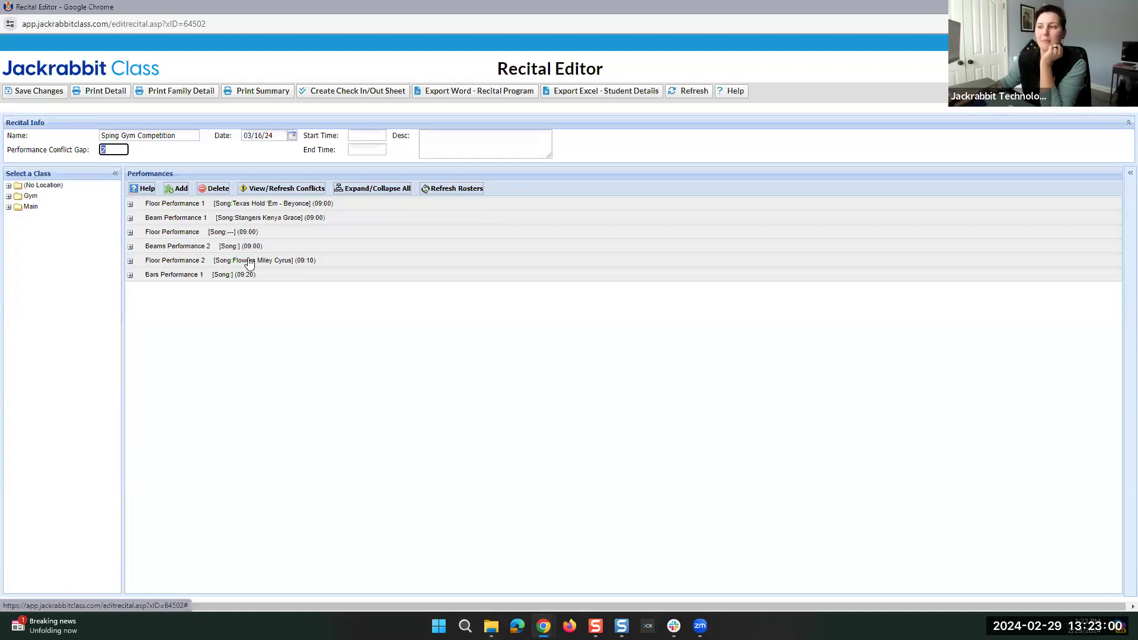
pyautogui.click(130, 203)
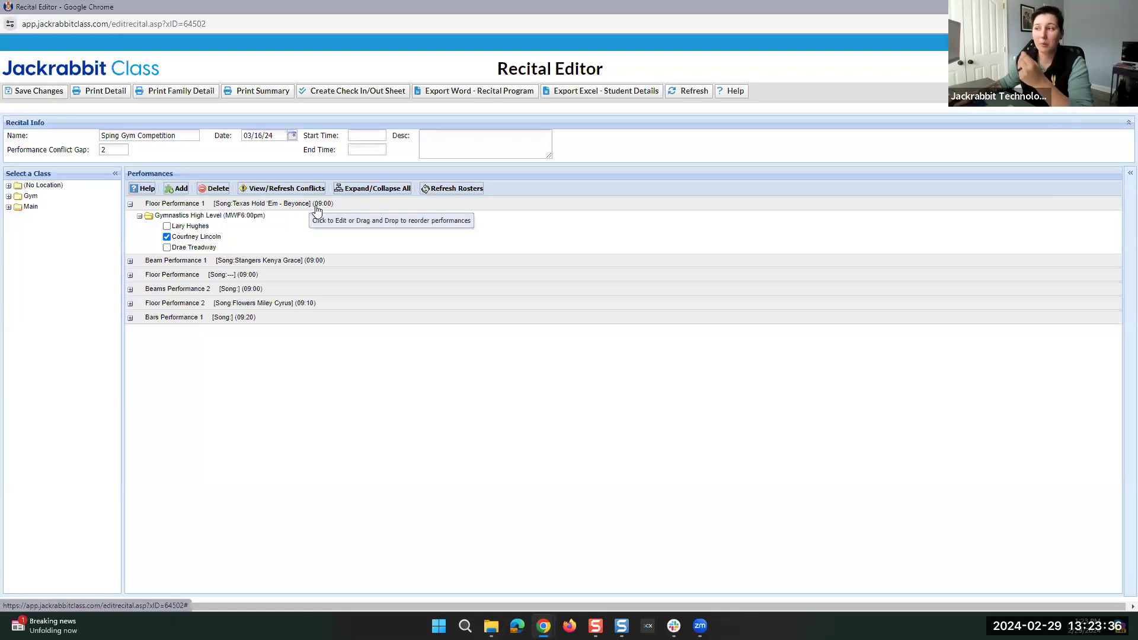
# Step: Set the Sping Gym Competition's performance conflict gap to 4 and refresh its list of performance conflicts
pyautogui.doubleClick(103, 150)
pyautogui.write('4')
pyautogui.click(244, 421)
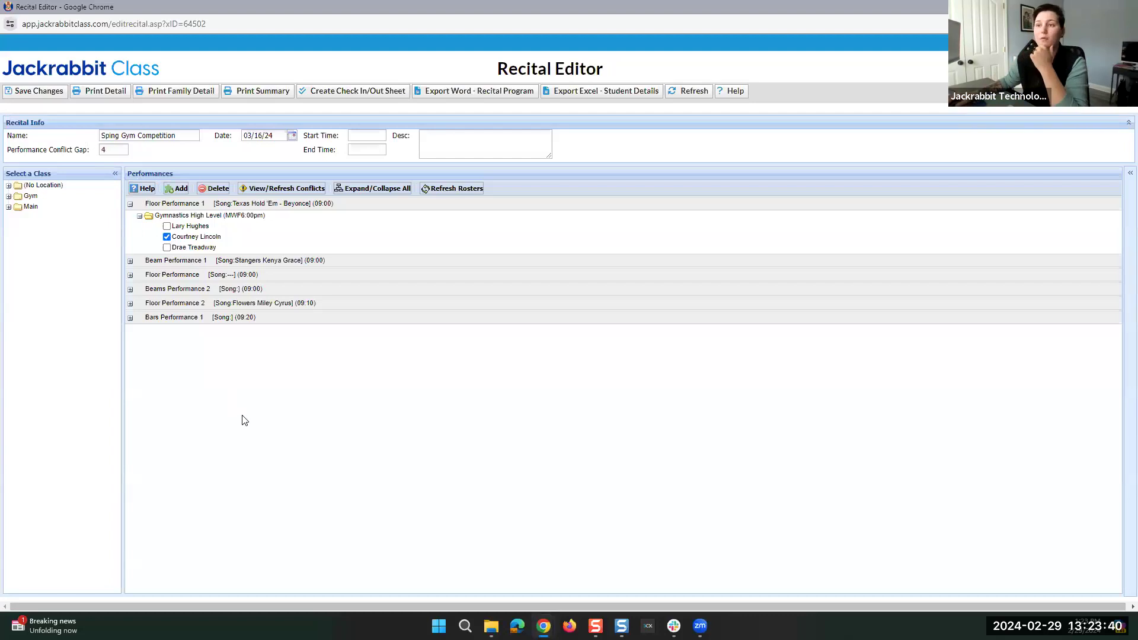
pyautogui.click(287, 189)
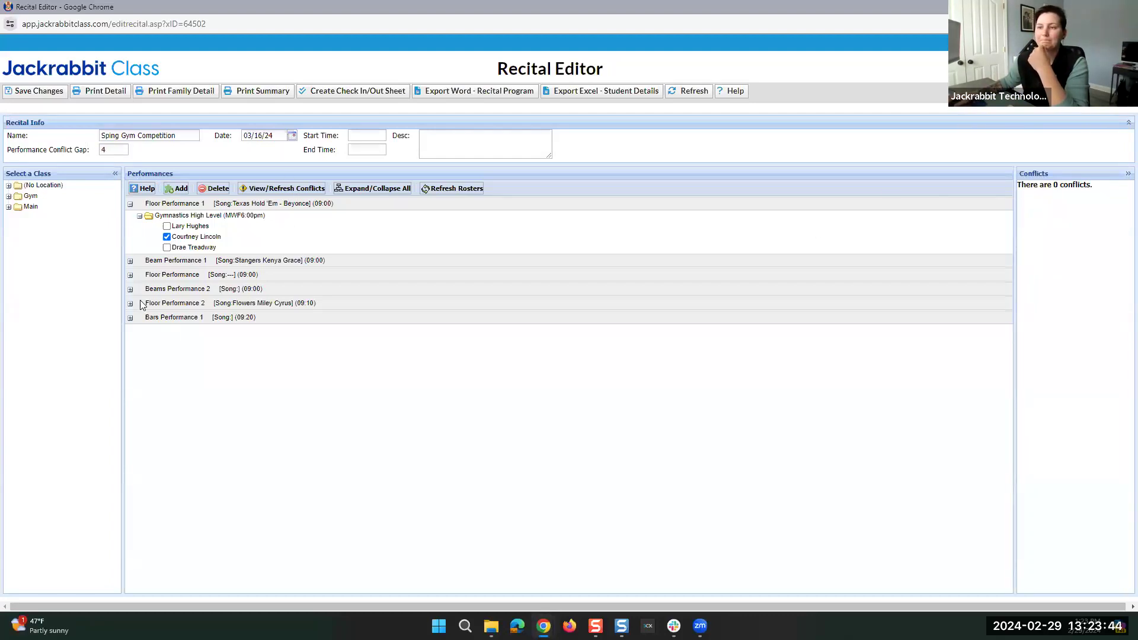
pyautogui.click(107, 149)
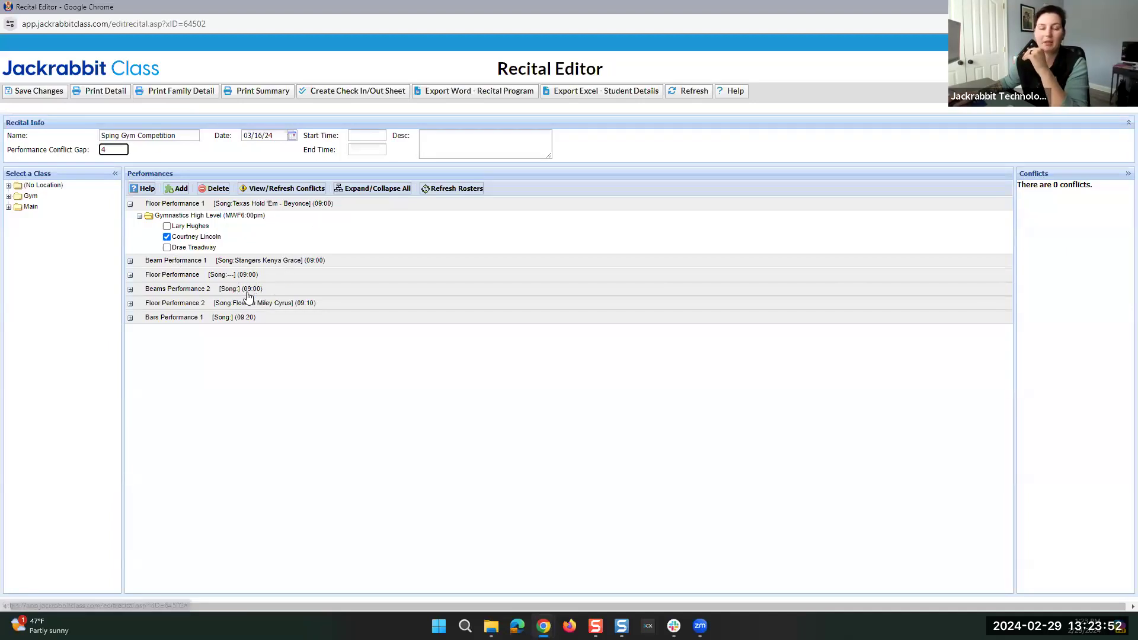
# Step: Close the Recital Listing and, from All Students, open the classes of the student selected in Floor Performance 1 to check recital participation
pyautogui.hotkey('alt', 'Tab')
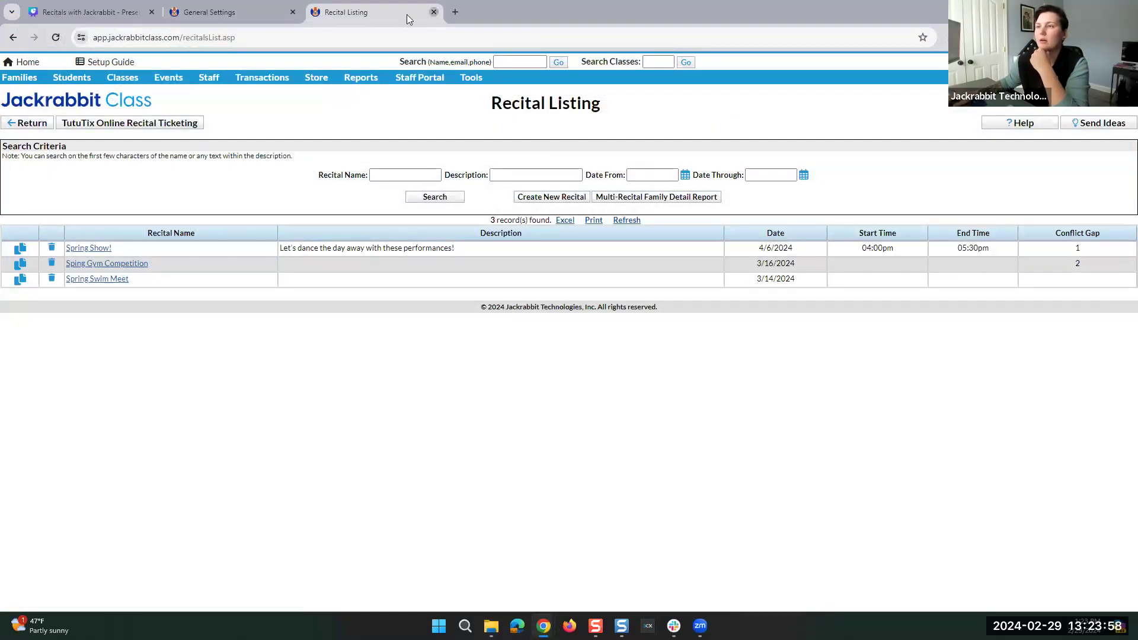
pyautogui.hotkey('ctrl', 'w')
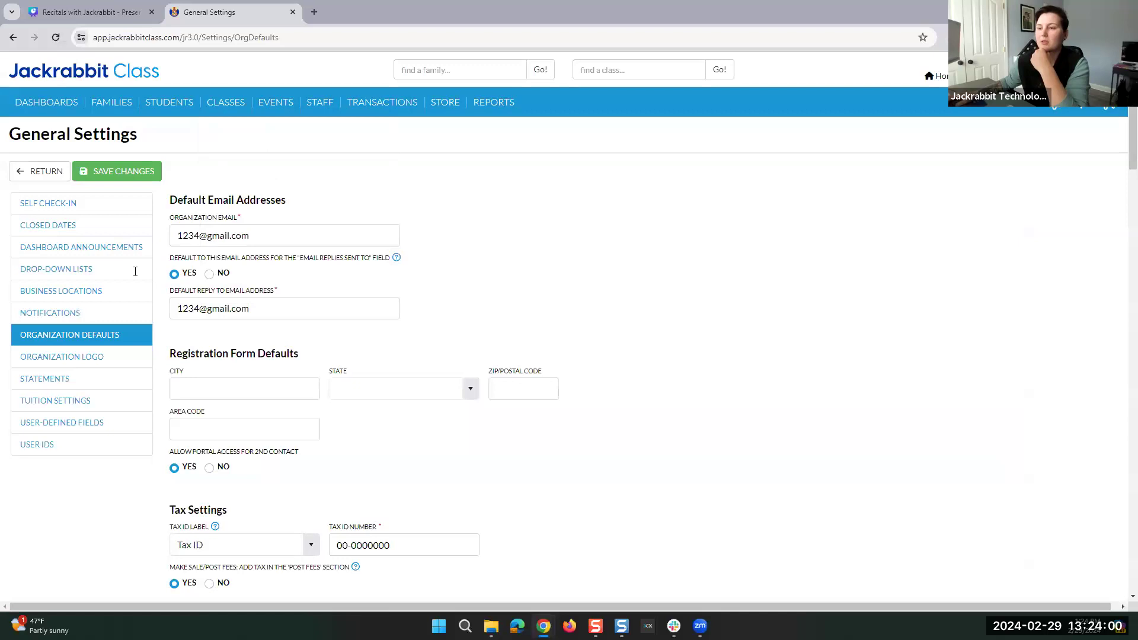
pyautogui.moveTo(102, 107)
pyautogui.click(168, 132)
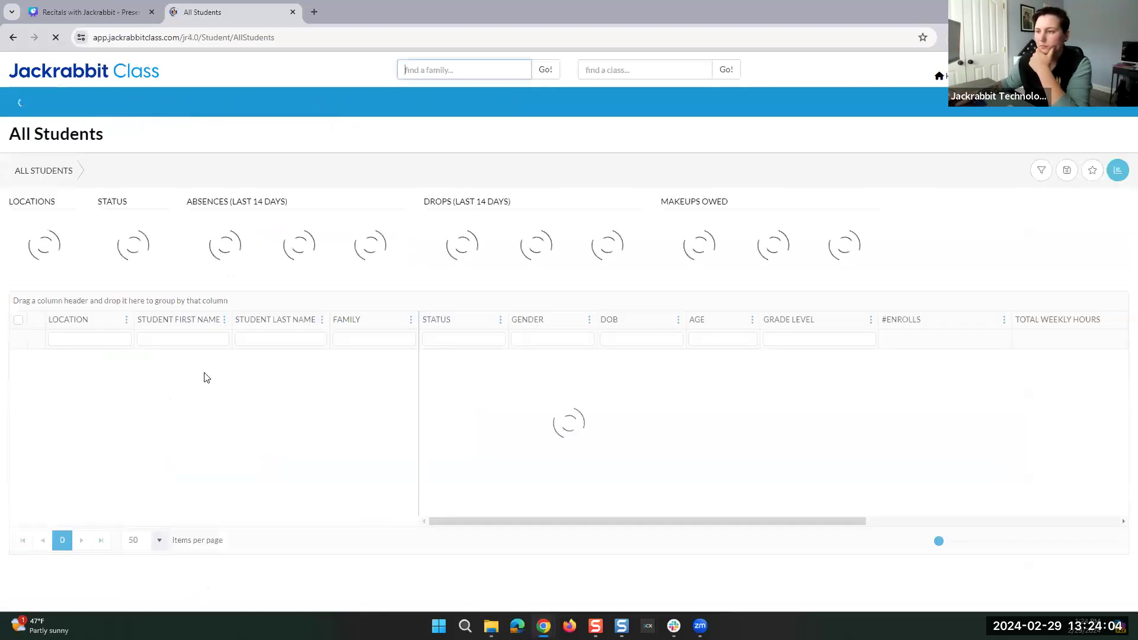
pyautogui.scroll(-5, 208, 374)
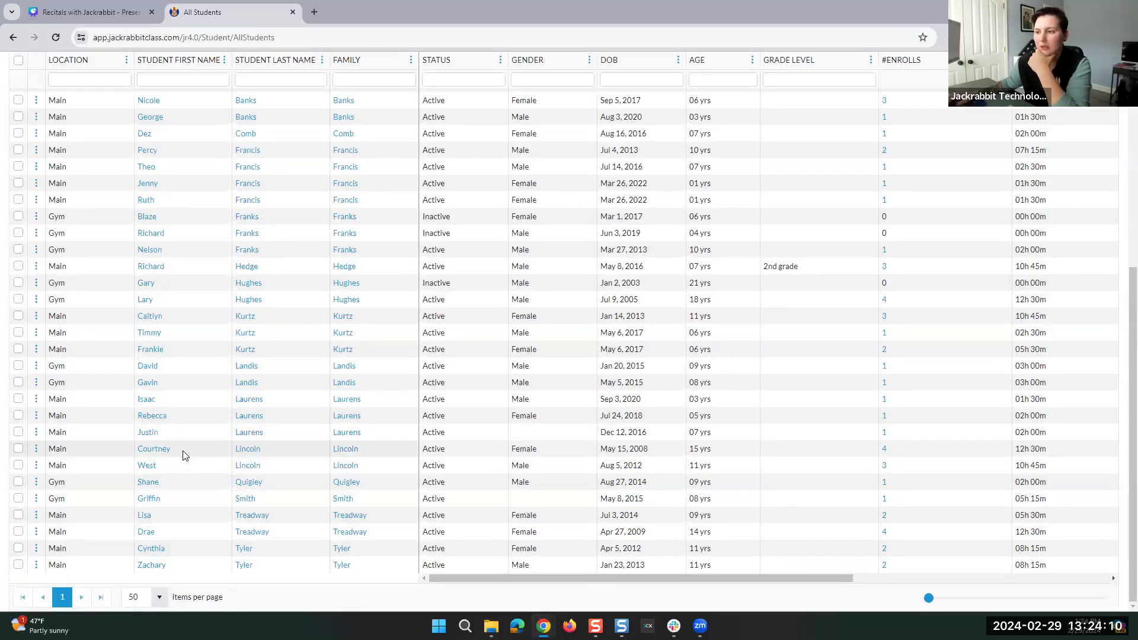
pyautogui.click(160, 448)
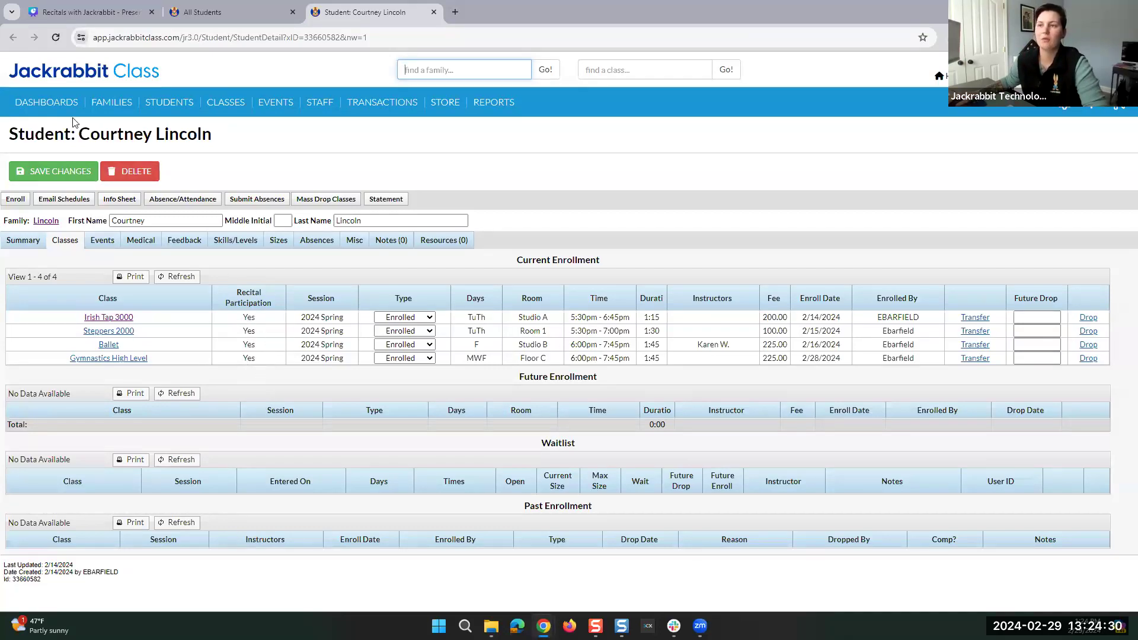
# Step: Open the Blacktips class from All Classes and examine the recital participation of the students on its enroll list
pyautogui.moveTo(211, 107)
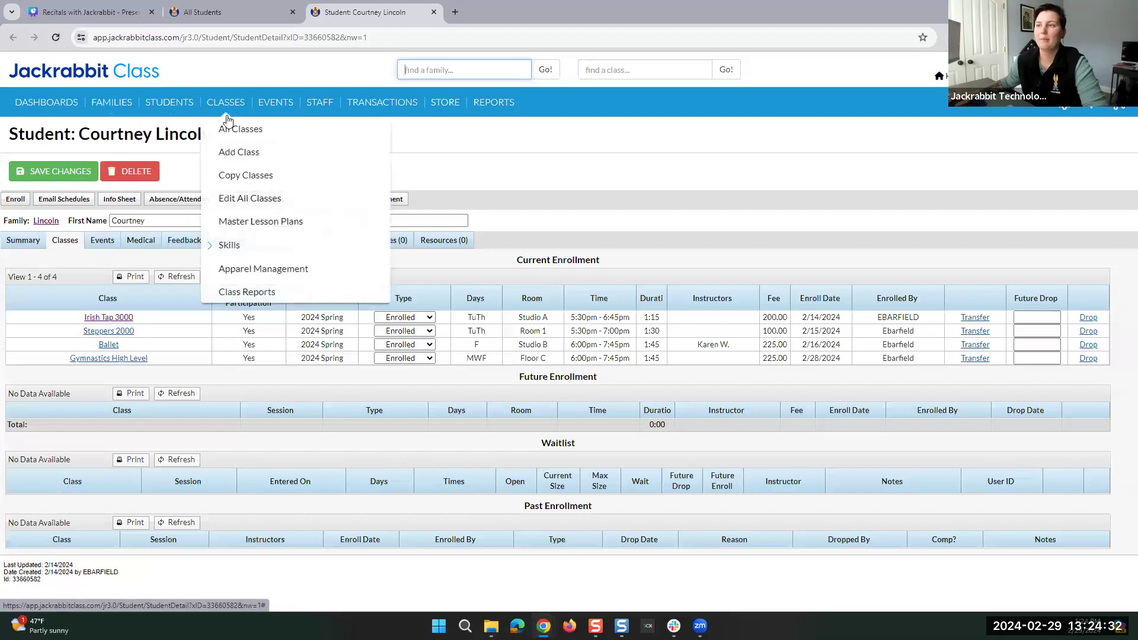
pyautogui.click(226, 125)
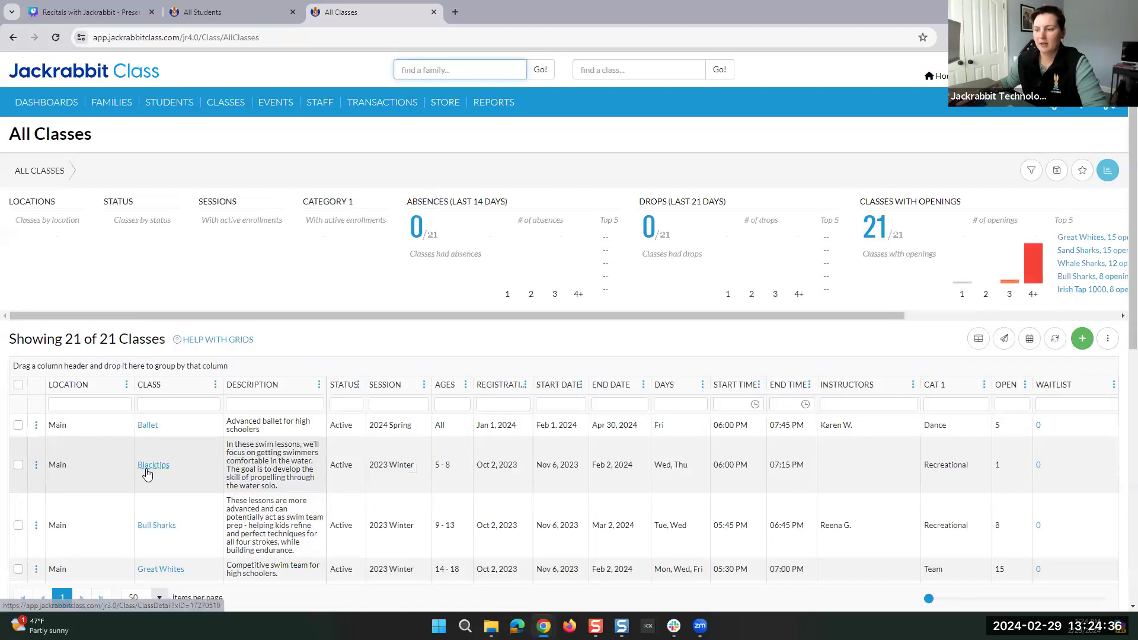
pyautogui.click(148, 465)
pyautogui.click(67, 219)
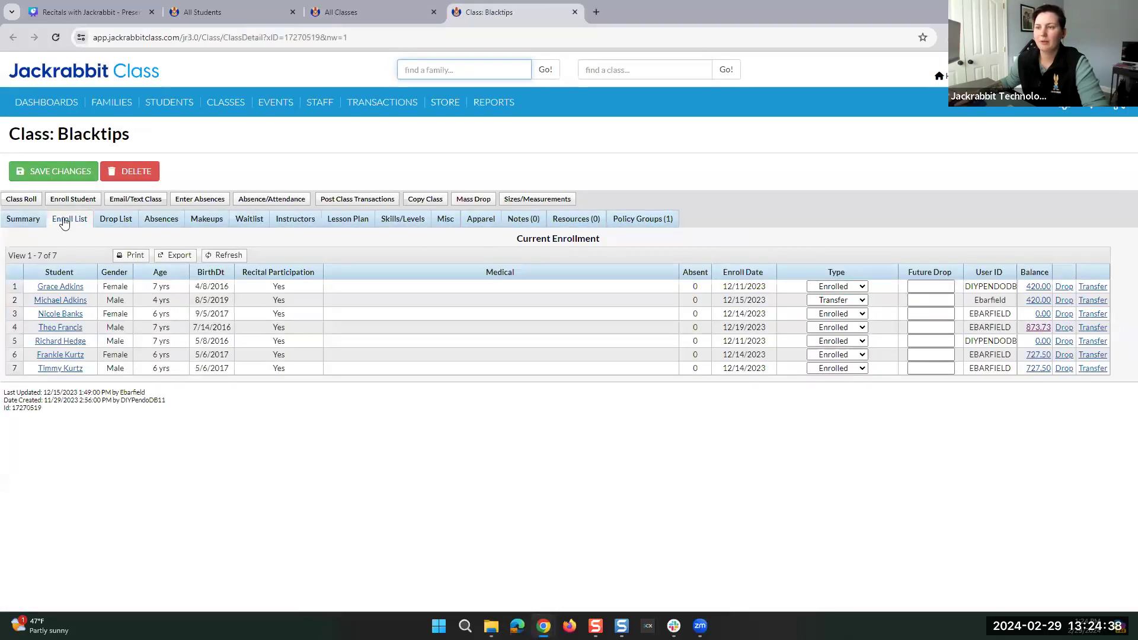
pyautogui.click(26, 222)
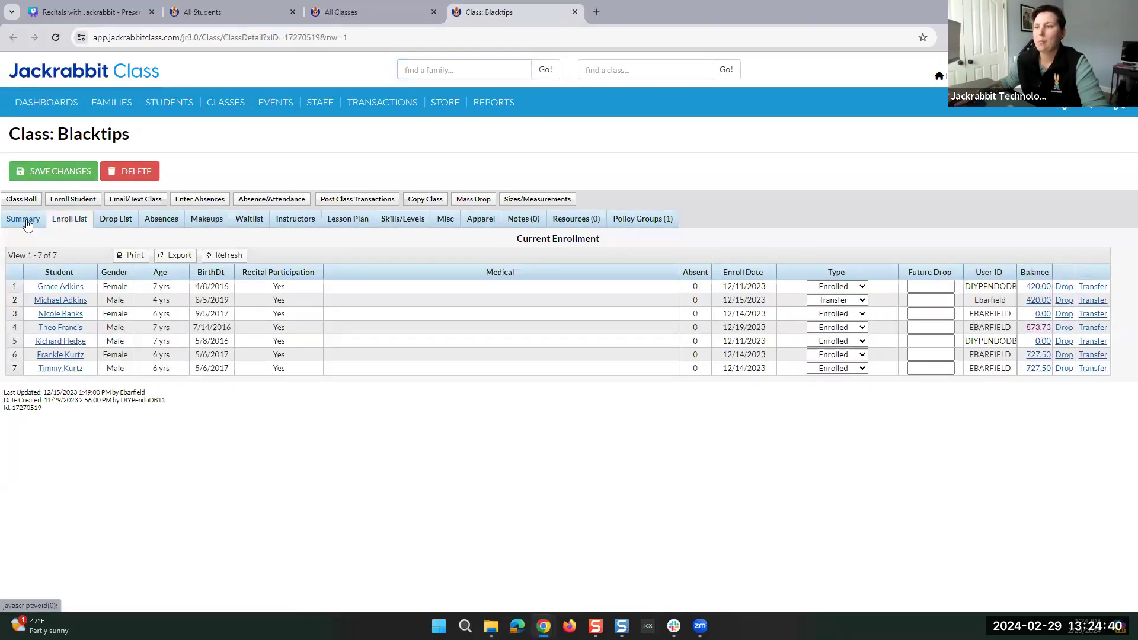
pyautogui.click(59, 221)
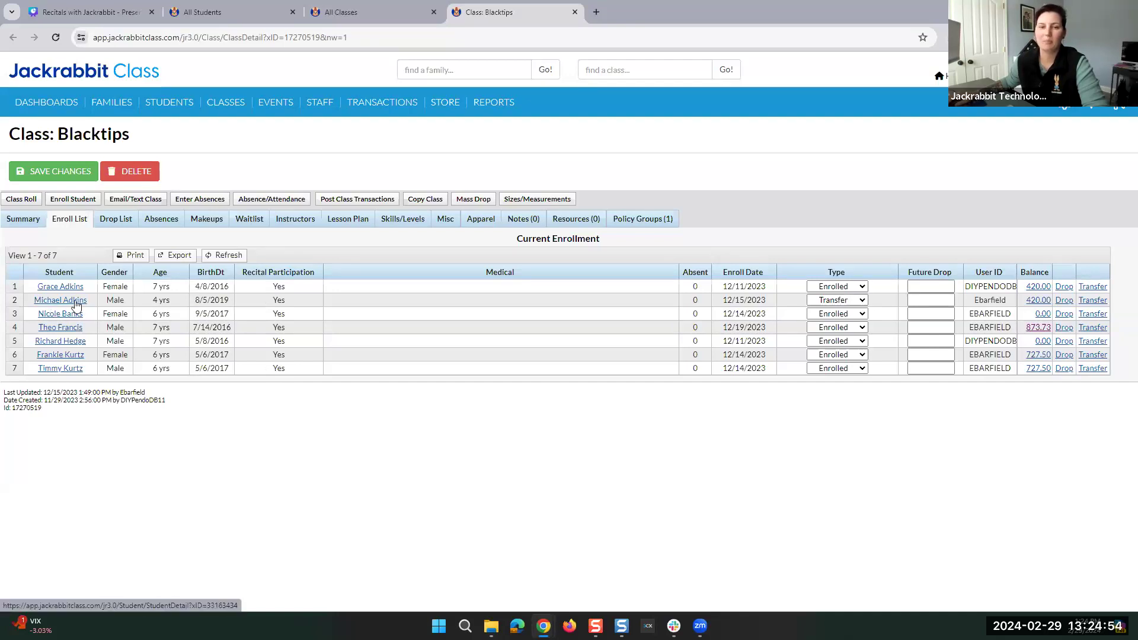
pyautogui.doubleClick(301, 303)
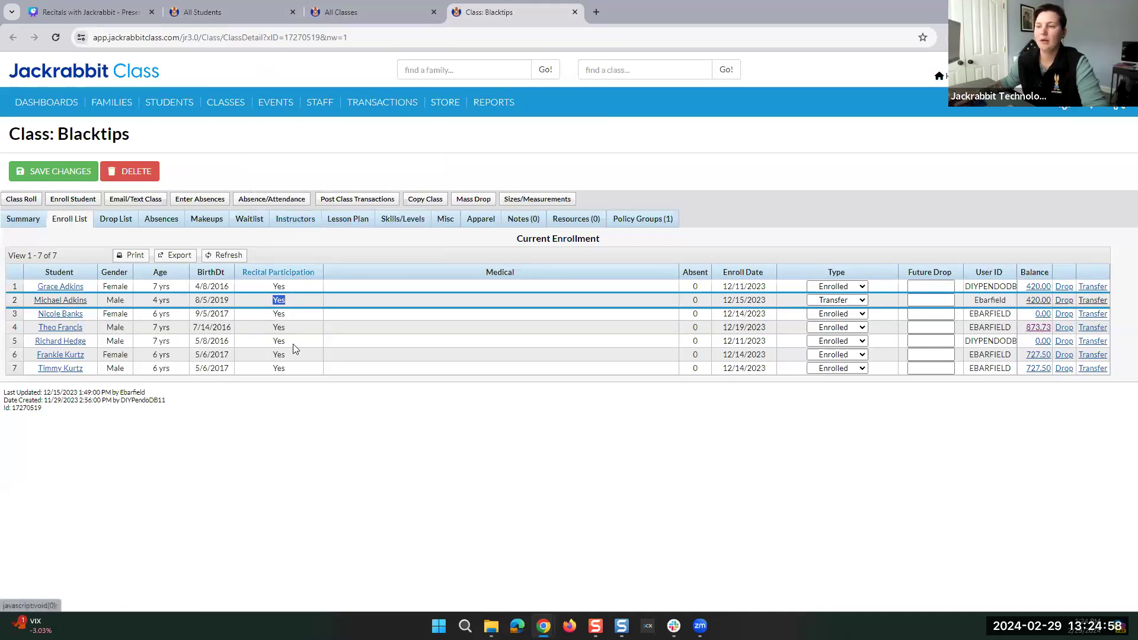
pyautogui.click(261, 522)
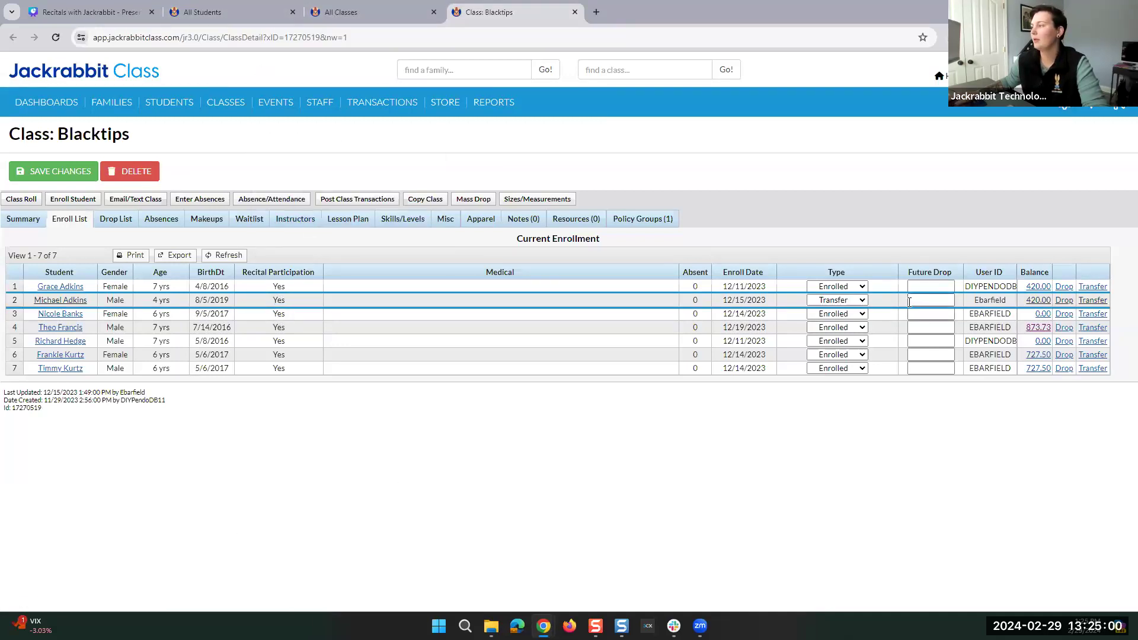
# Step: Open the record of the second student on the Blacktips enroll list, set the enrollment type to Enrolled and save the changes
pyautogui.click(863, 301)
pyautogui.click(863, 304)
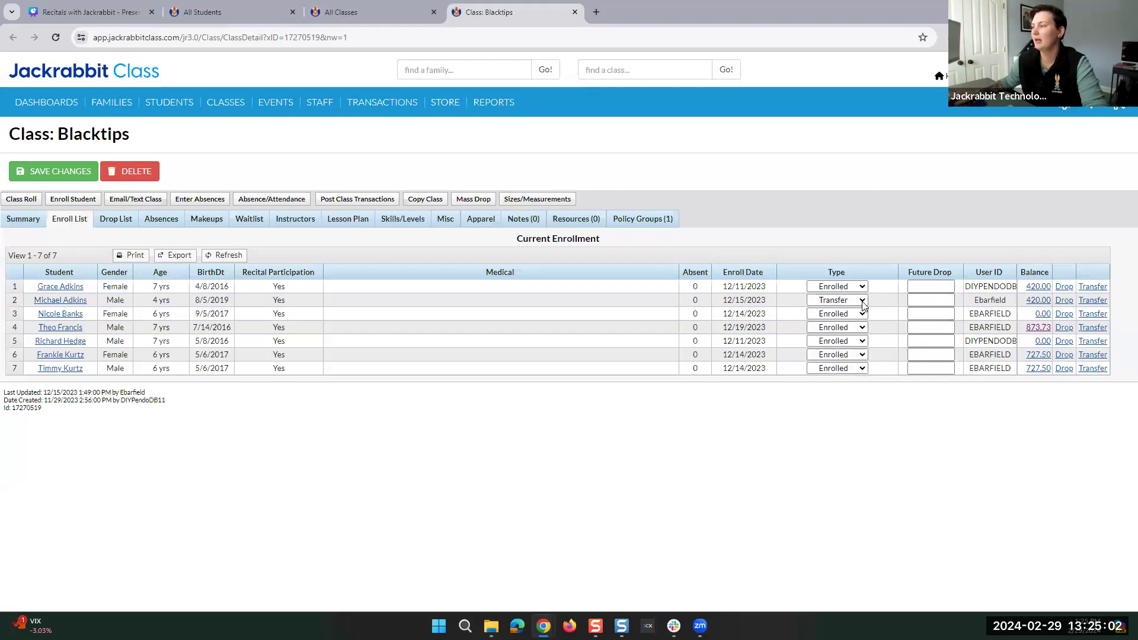
pyautogui.click(43, 304)
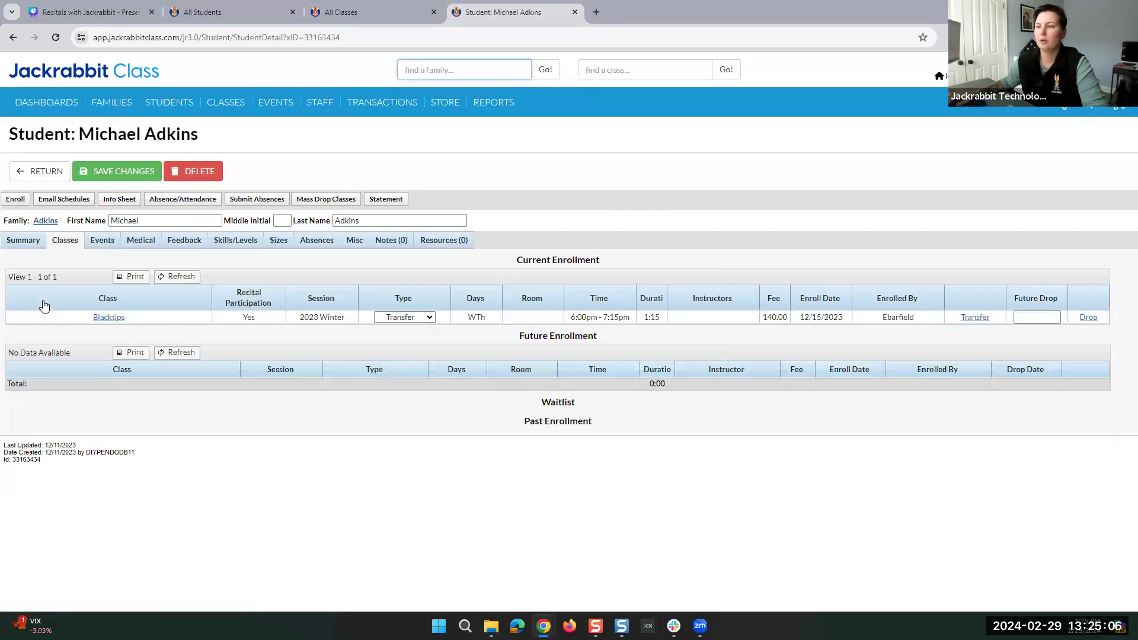
pyautogui.click(418, 320)
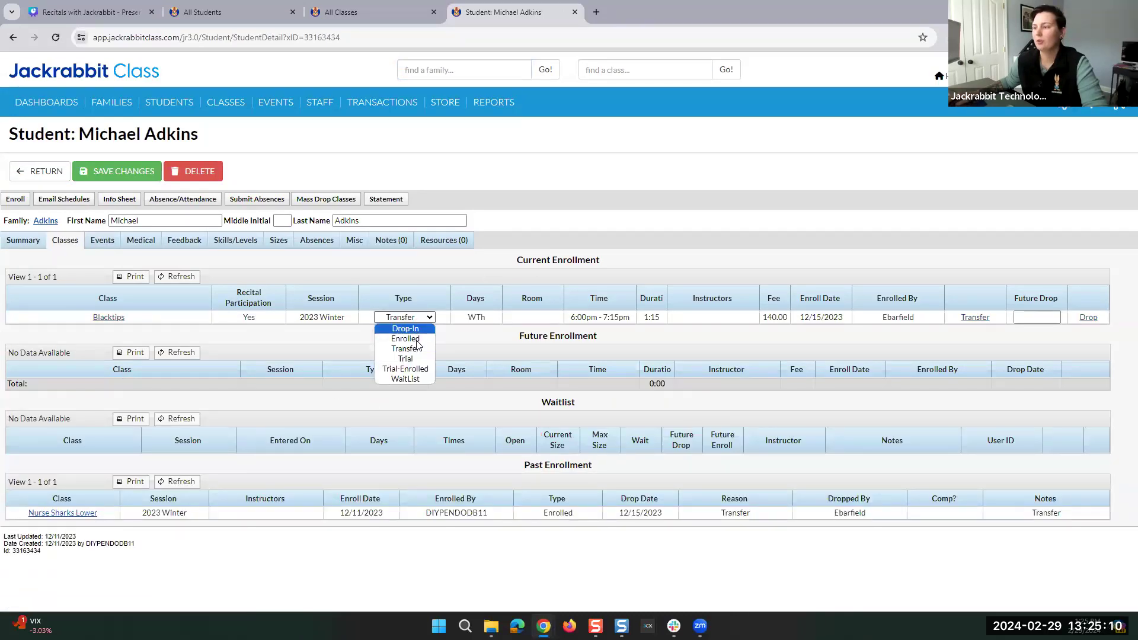
pyautogui.click(418, 340)
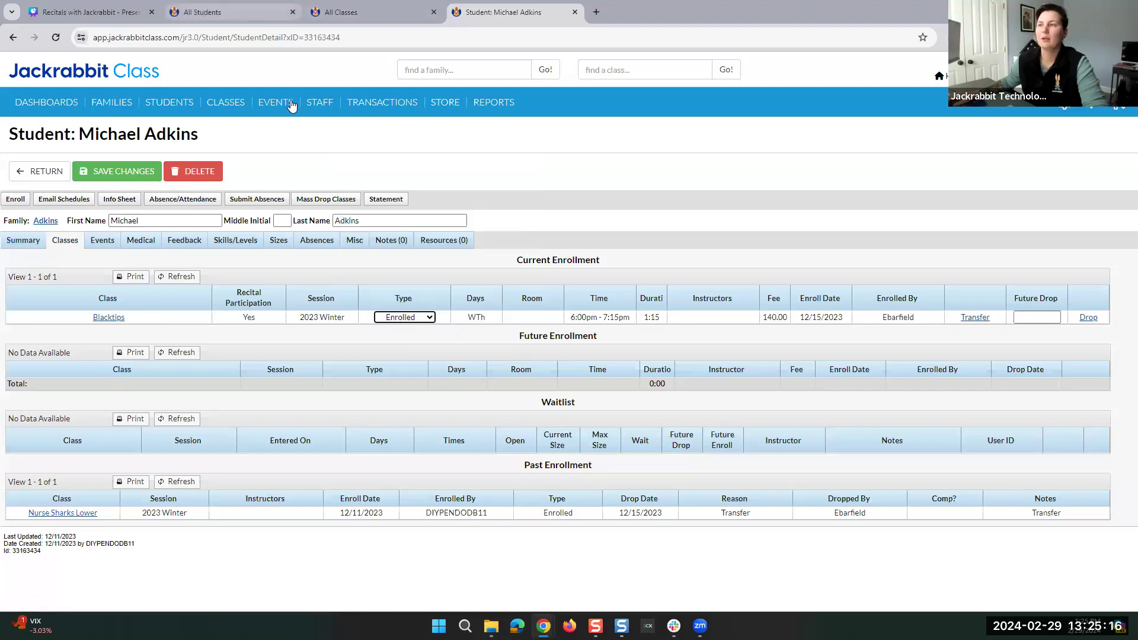
pyautogui.moveTo(276, 104)
pyautogui.click(292, 232)
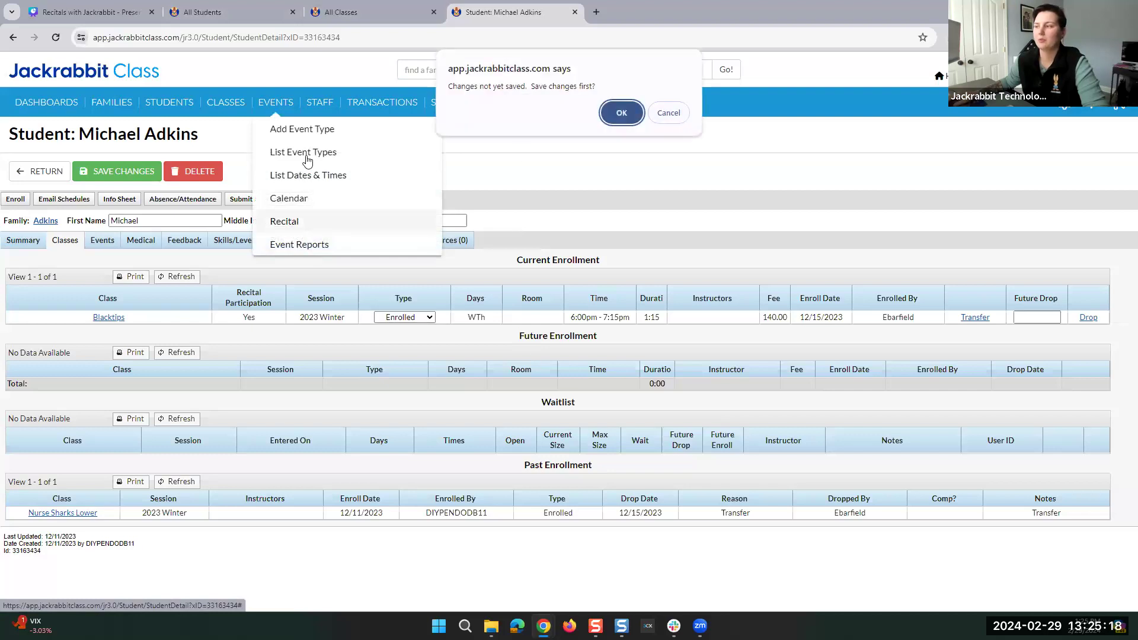
pyautogui.click(620, 112)
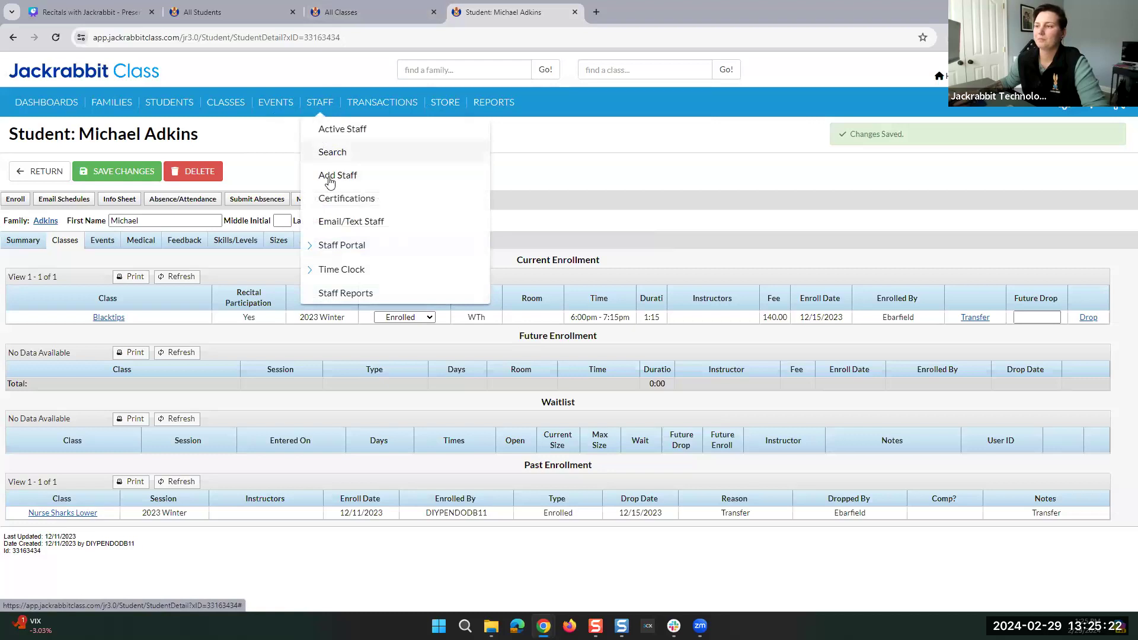
# Step: In the Spring Swim Meet recital, deselect the second Blacktips student from the Elem Freestyle performance and refresh the rosters
pyautogui.moveTo(271, 105)
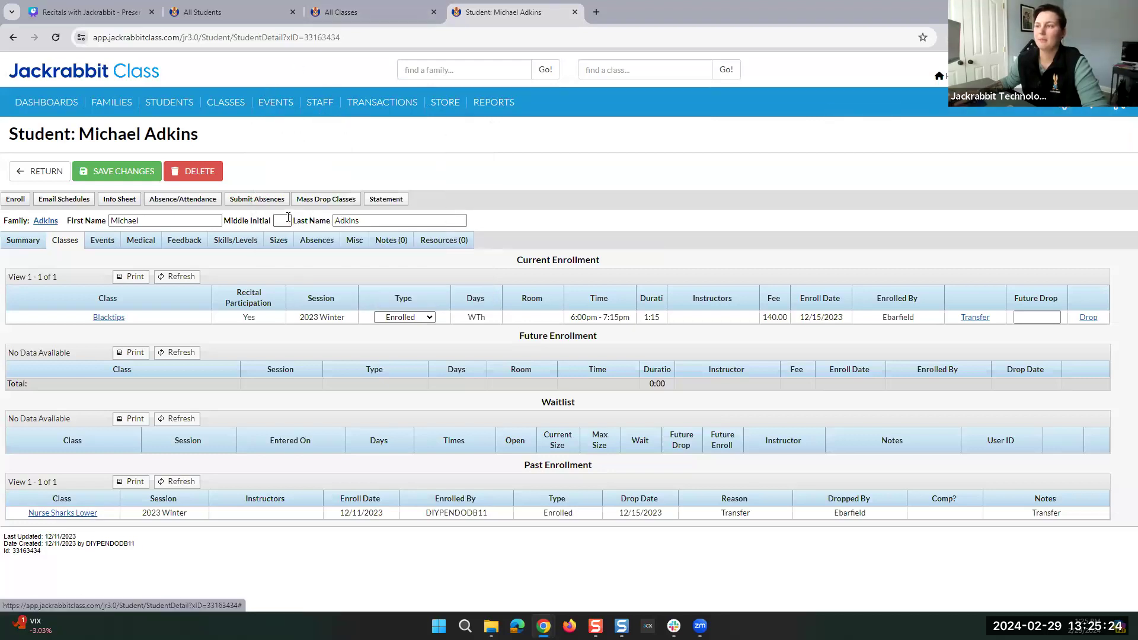
pyautogui.click(285, 221)
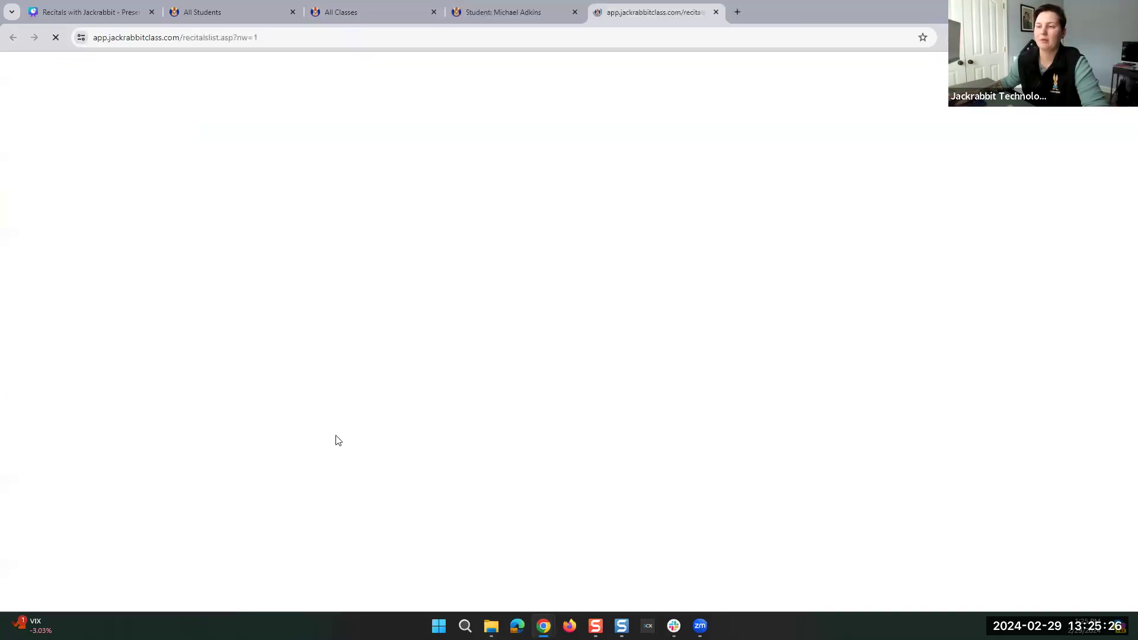
pyautogui.click(98, 265)
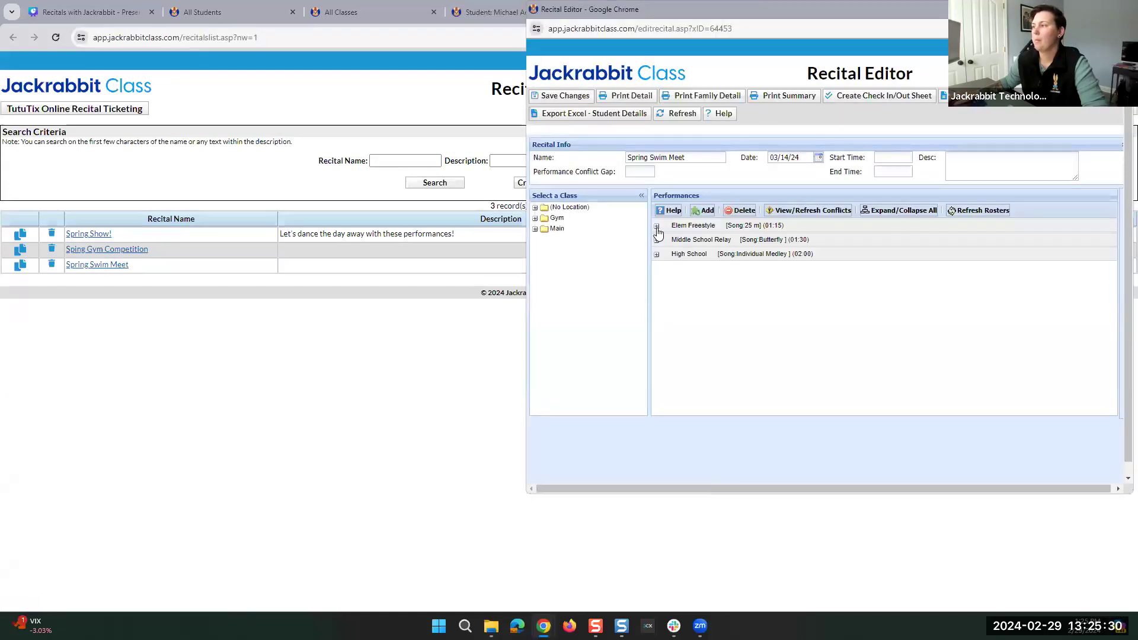
pyautogui.click(666, 237)
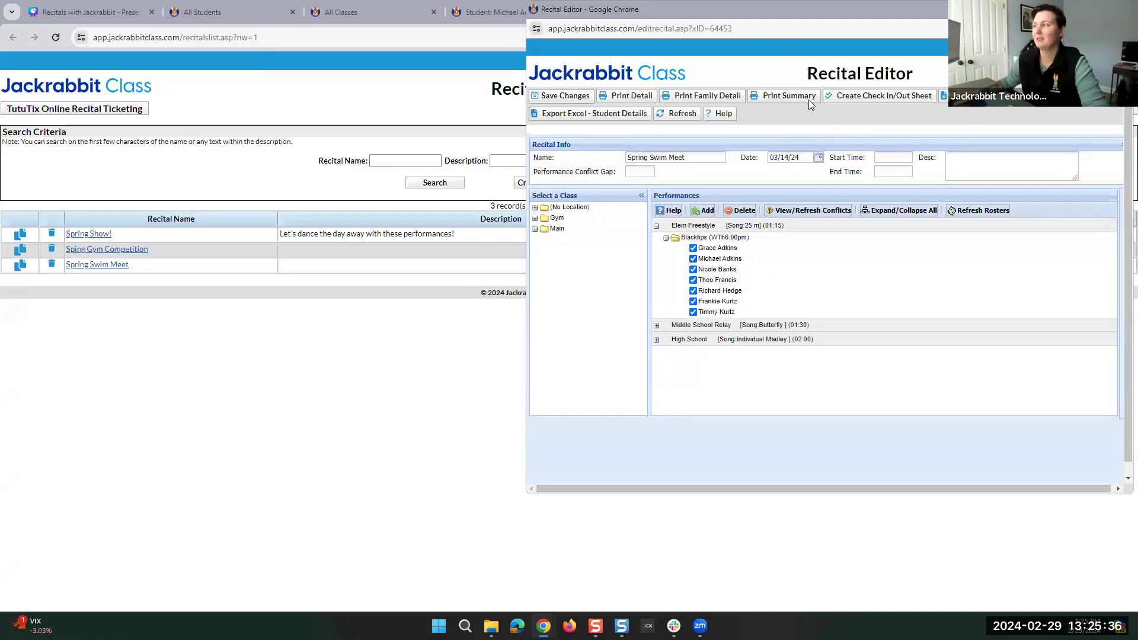
pyautogui.click(693, 259)
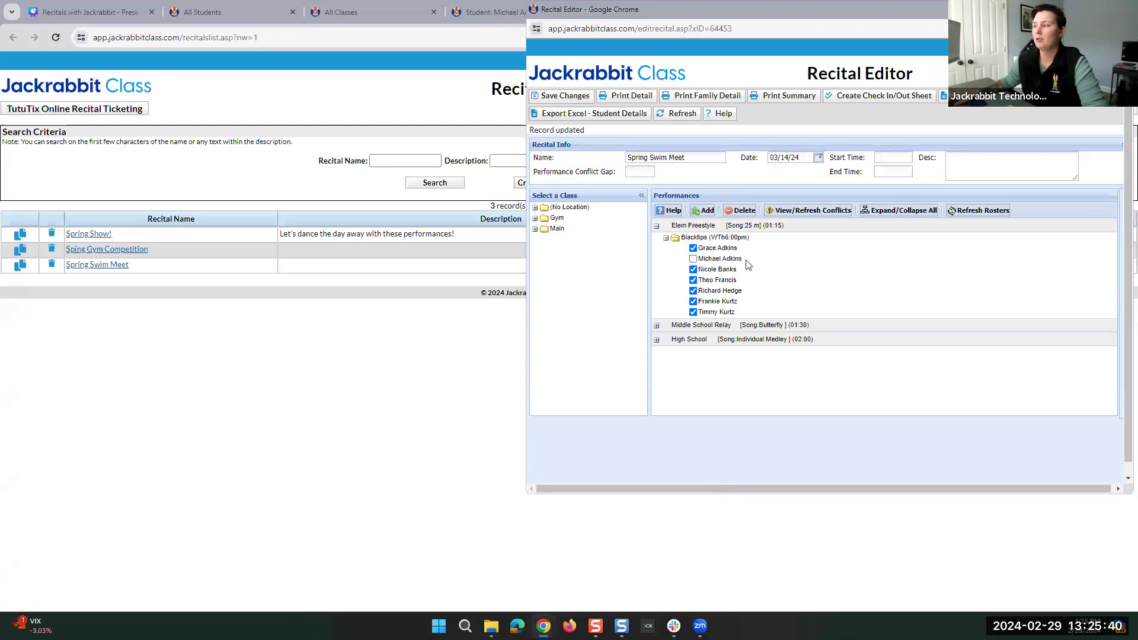
pyautogui.click(958, 211)
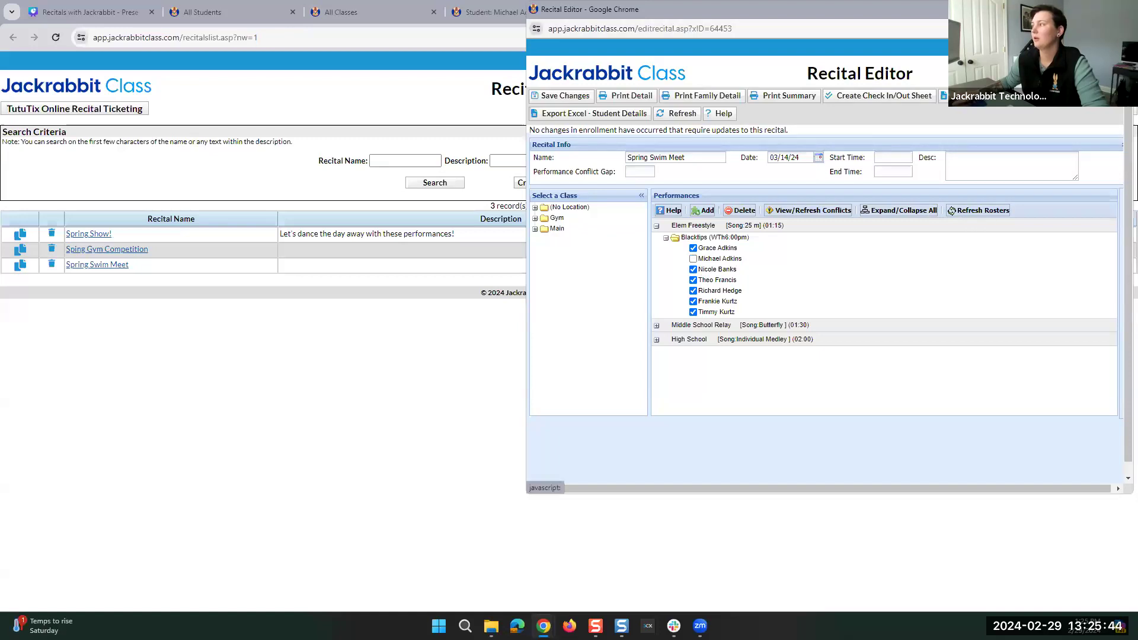
# Step: Return to the deselected student's record and check the recital participation for the Blacktips class
pyautogui.click(247, 196)
pyautogui.click(507, 13)
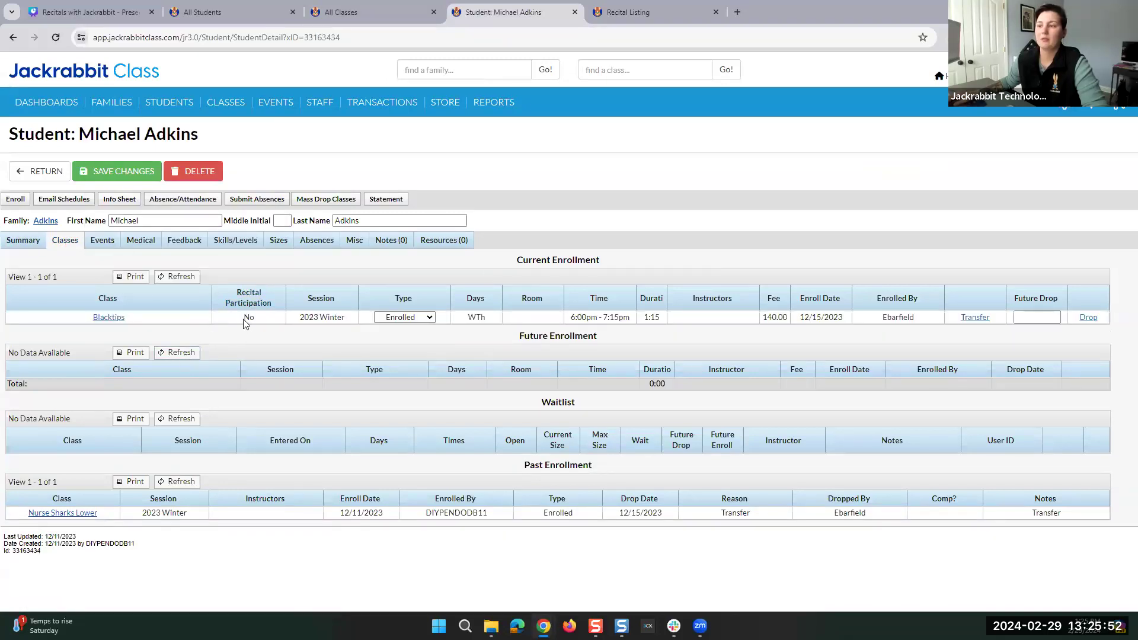
pyautogui.moveTo(243, 319); pyautogui.dragTo(266, 326)
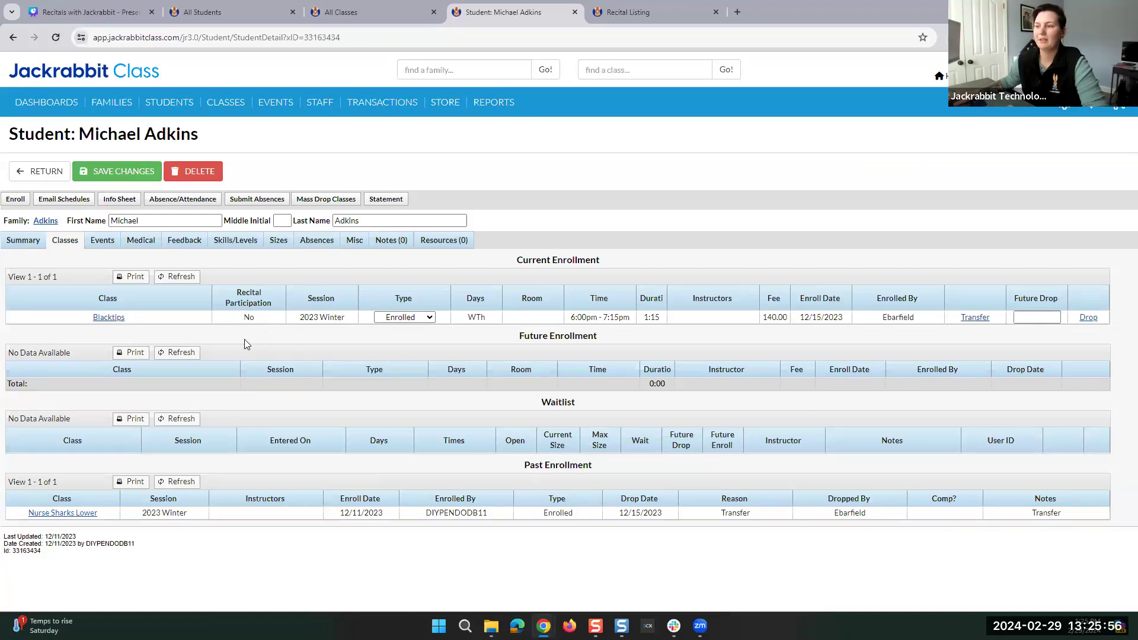
# Step: Drop the student from the Blacktips class with the reason Changed Class
pyautogui.click(1091, 320)
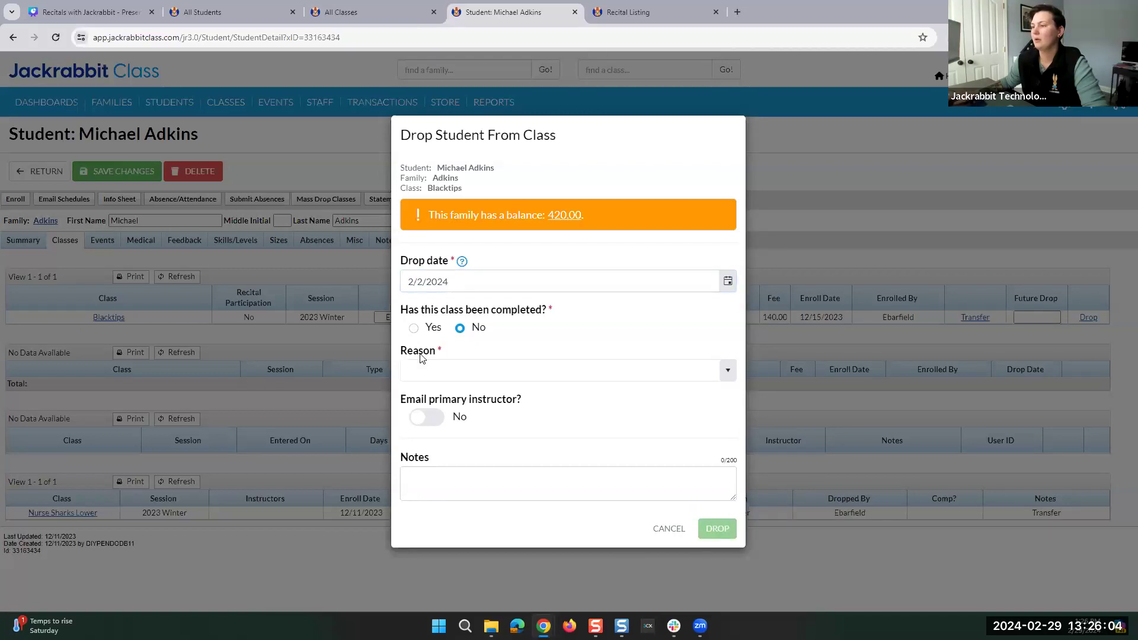
pyautogui.click(437, 371)
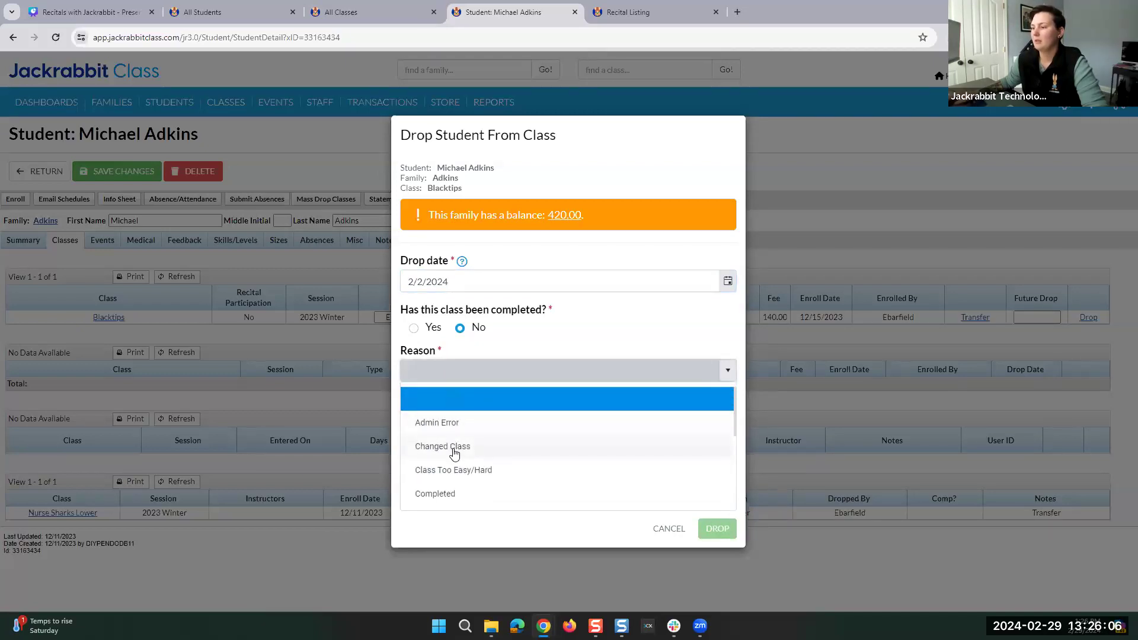
pyautogui.click(454, 452)
pyautogui.click(717, 528)
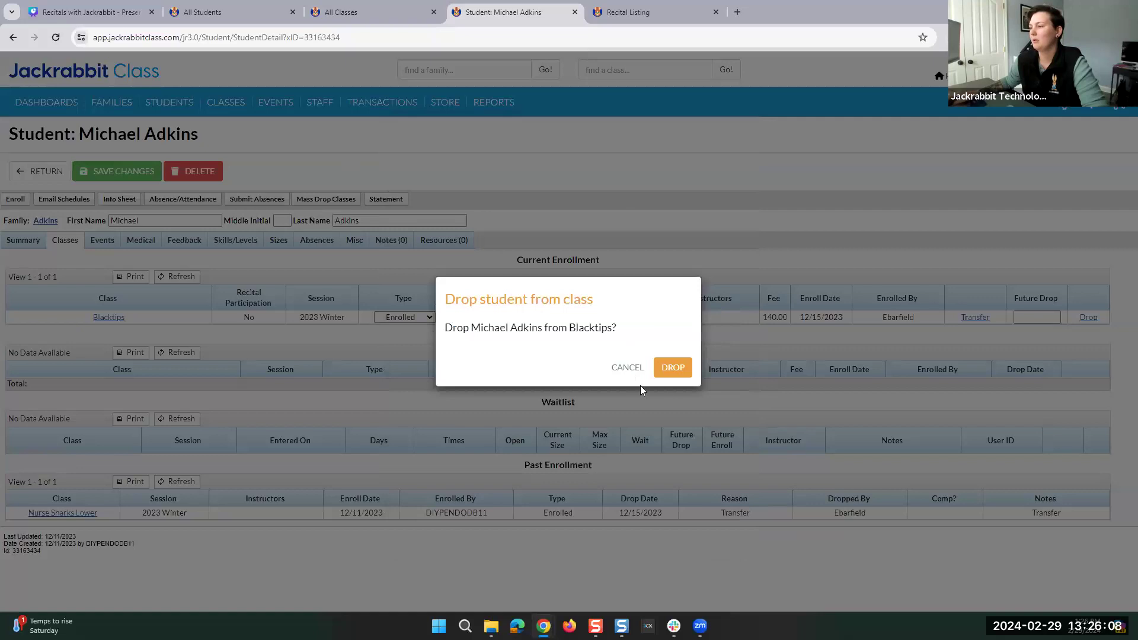
pyautogui.click(673, 368)
# Step: Reopen the Spring Swim Meet recital from the Recital Listing and refresh its rosters to apply the class drop
pyautogui.click(628, 12)
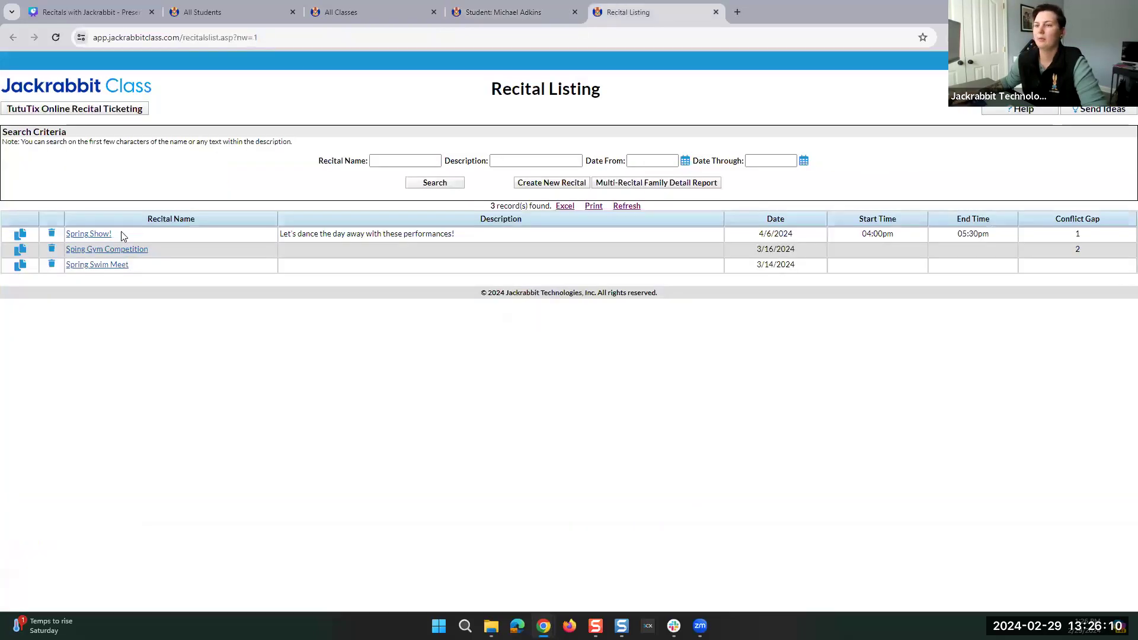
pyautogui.click(105, 265)
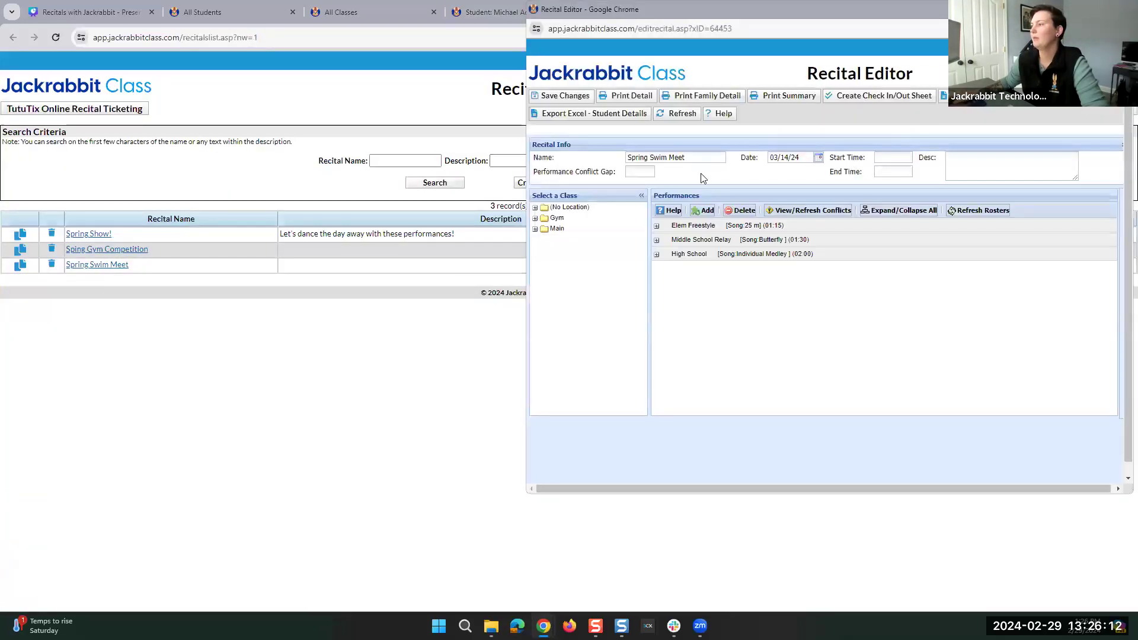
pyautogui.click(666, 238)
pyautogui.click(960, 212)
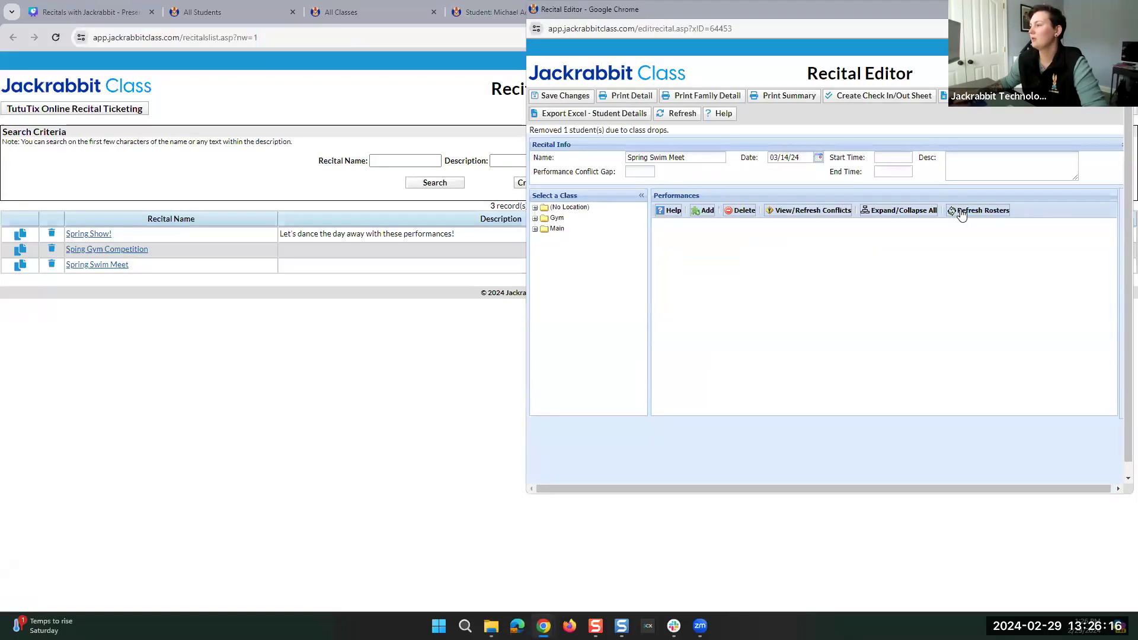
# Step: Check the Blacktips roster under the Elem Freestyle performance, and close the recital, the student record and the Recital Listing
pyautogui.click(656, 227)
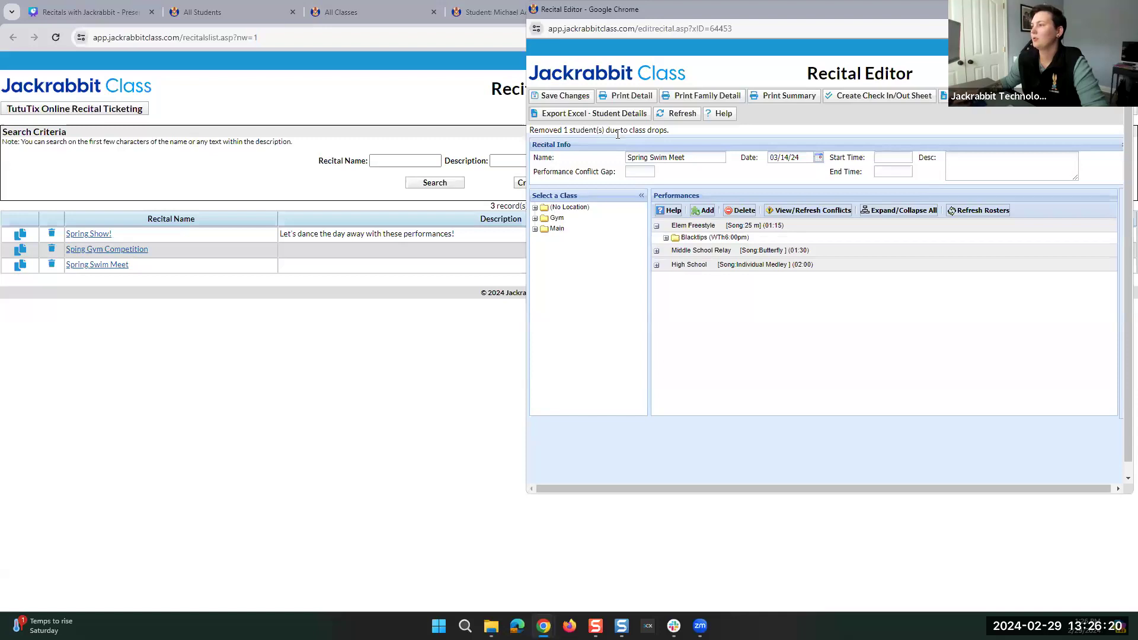
pyautogui.click(666, 238)
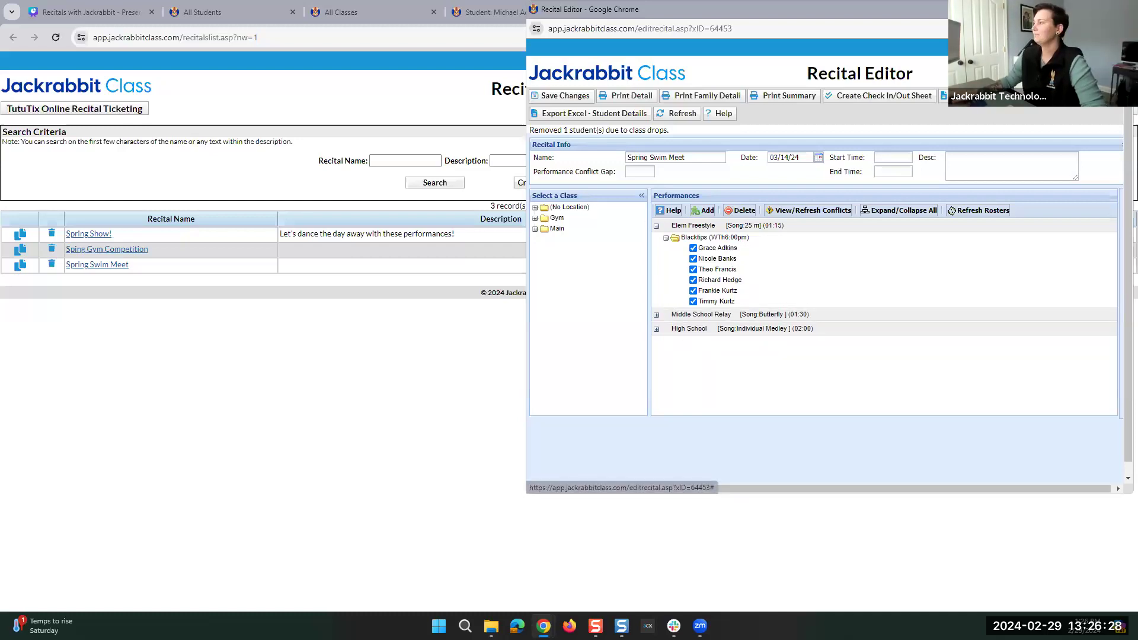
pyautogui.click(1119, 9)
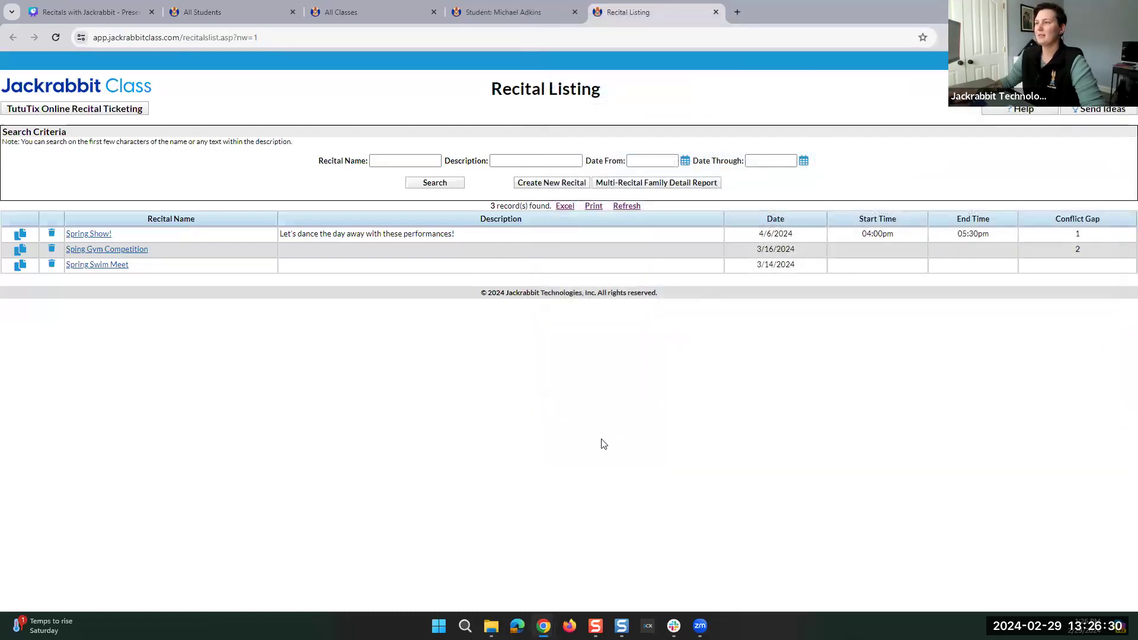
pyautogui.click(575, 12)
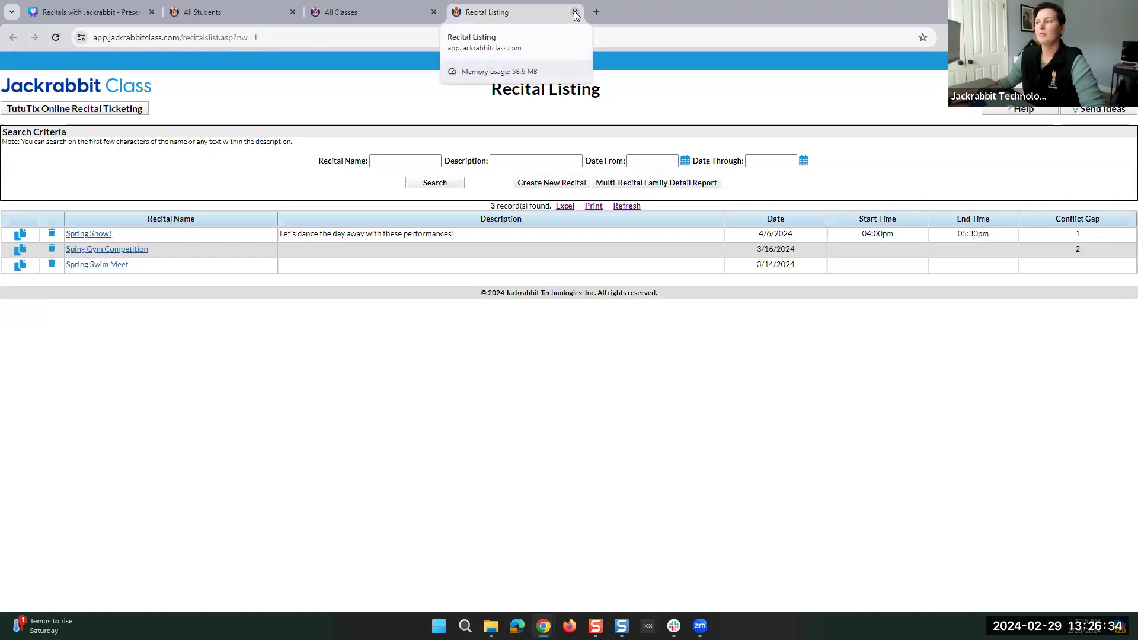
pyautogui.click(575, 12)
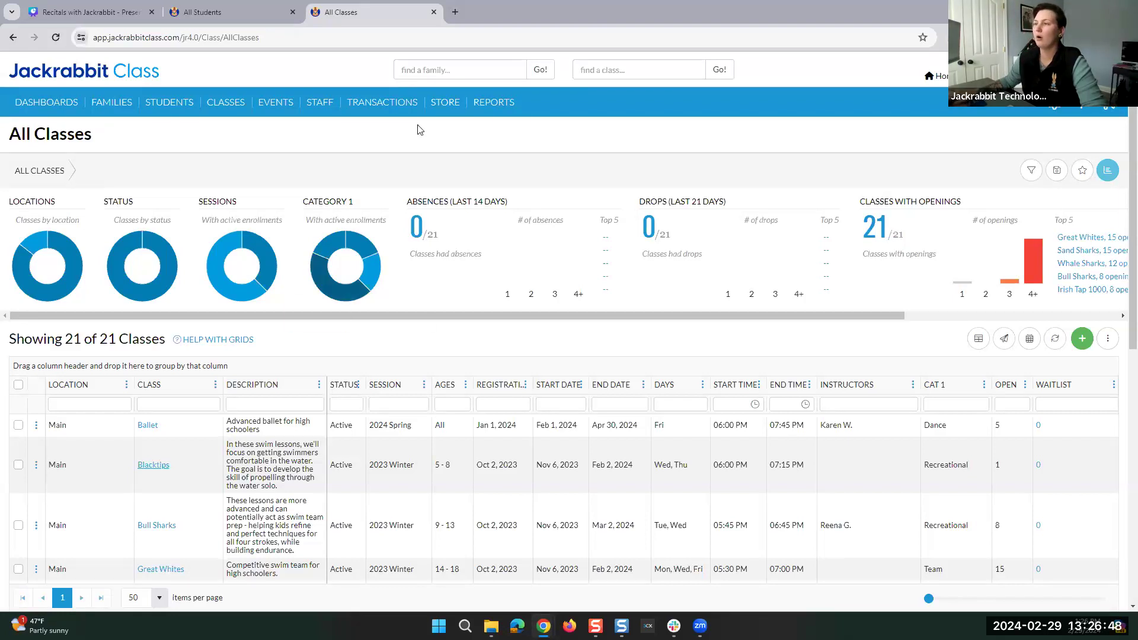
# Step: Search the available reports for "recital", open the List Recital report and close it
pyautogui.moveTo(275, 106)
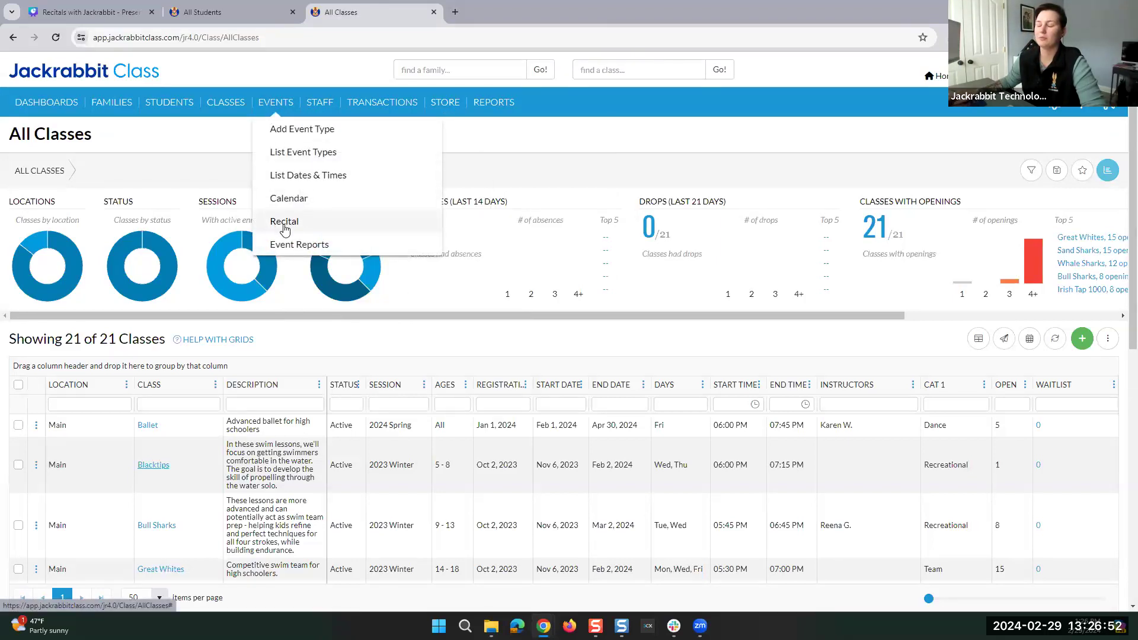
pyautogui.moveTo(493, 104)
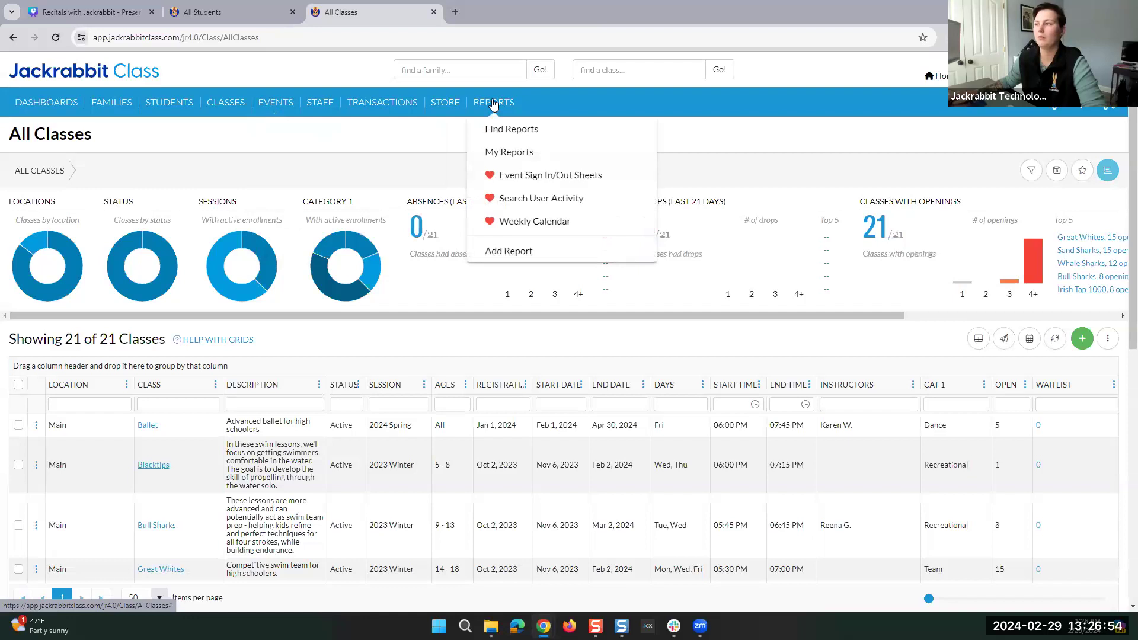
pyautogui.click(490, 129)
pyautogui.write('recital')
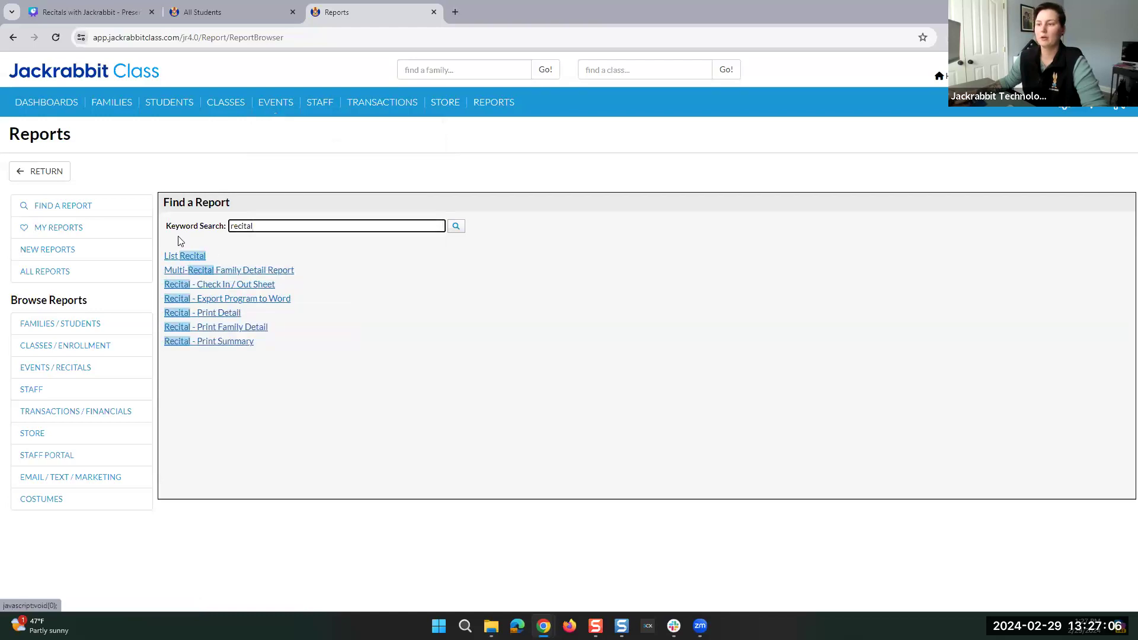
pyautogui.click(173, 257)
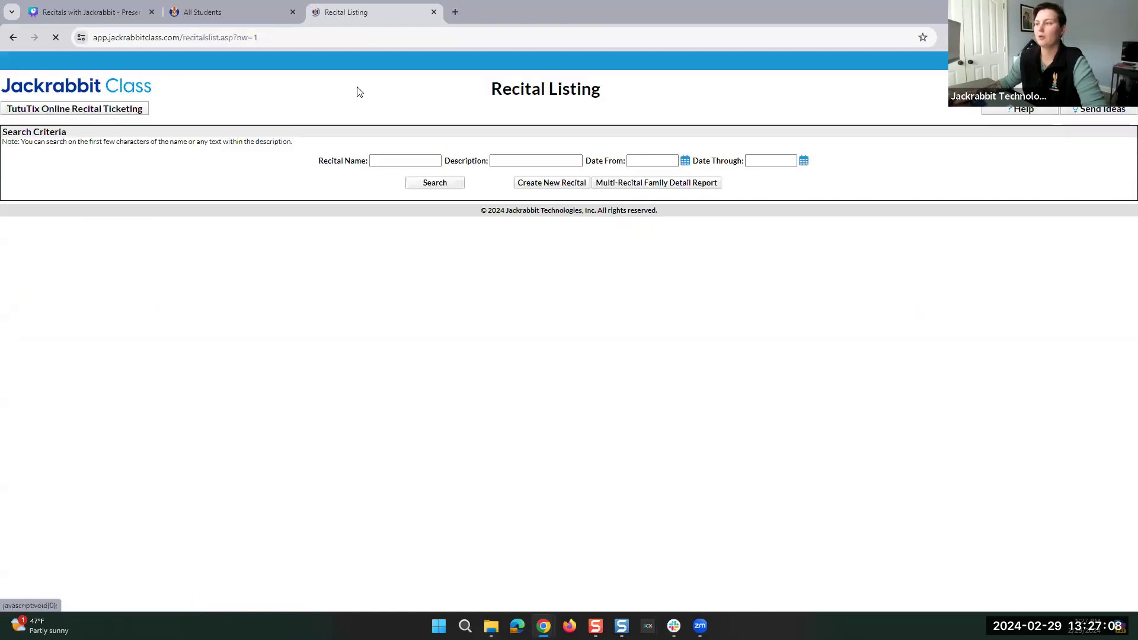
pyautogui.click(434, 13)
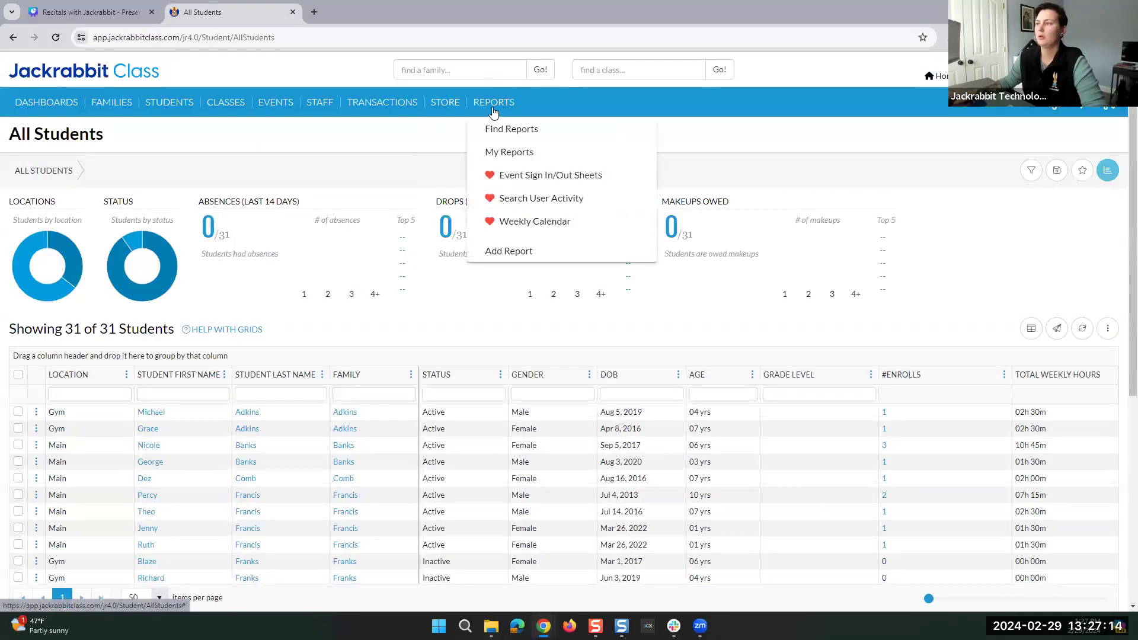
# Step: Find the Recital - Print Detail report by searching for "recital", and view the Sping Gym Competition recital through it
pyautogui.click(492, 129)
pyautogui.click(237, 228)
pyautogui.write('recital')
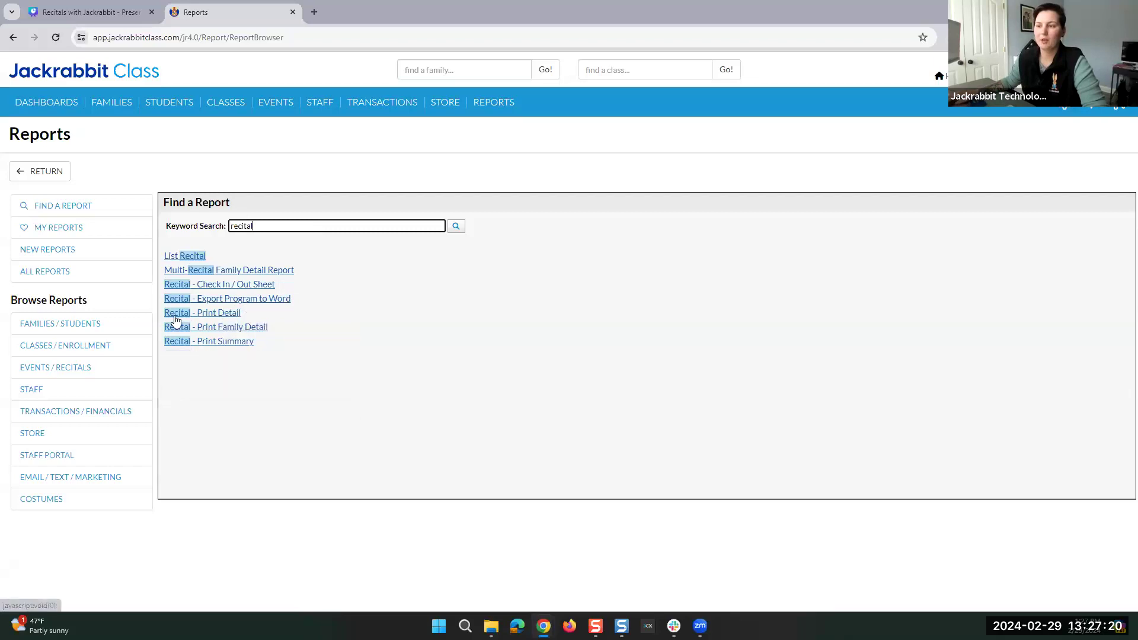
pyautogui.click(204, 312)
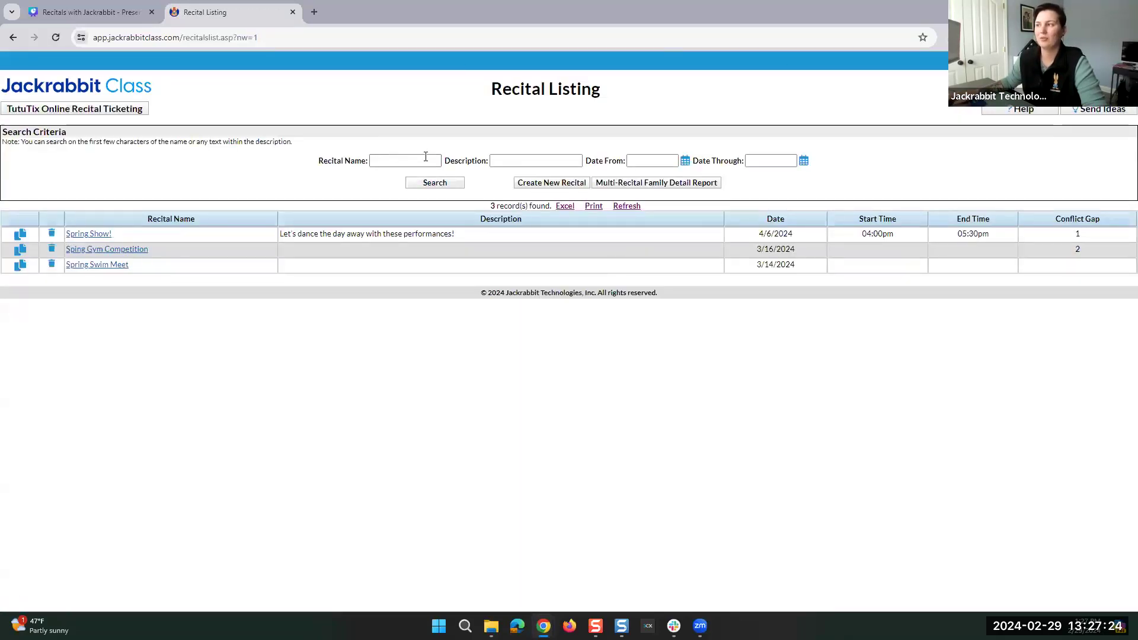
pyautogui.click(89, 250)
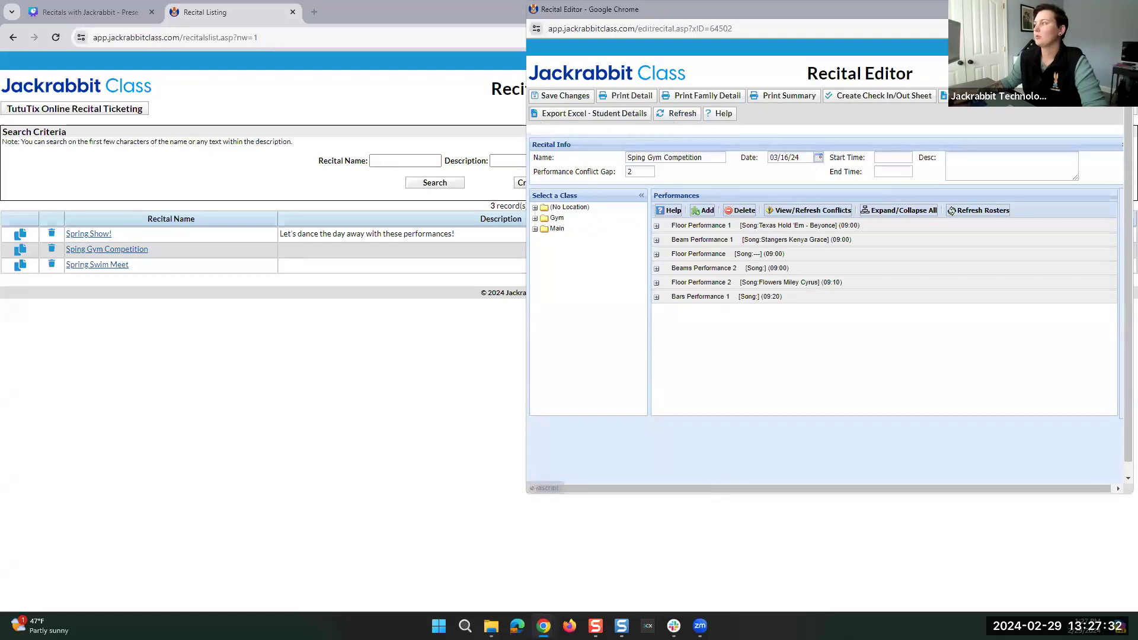
pyautogui.click(239, 353)
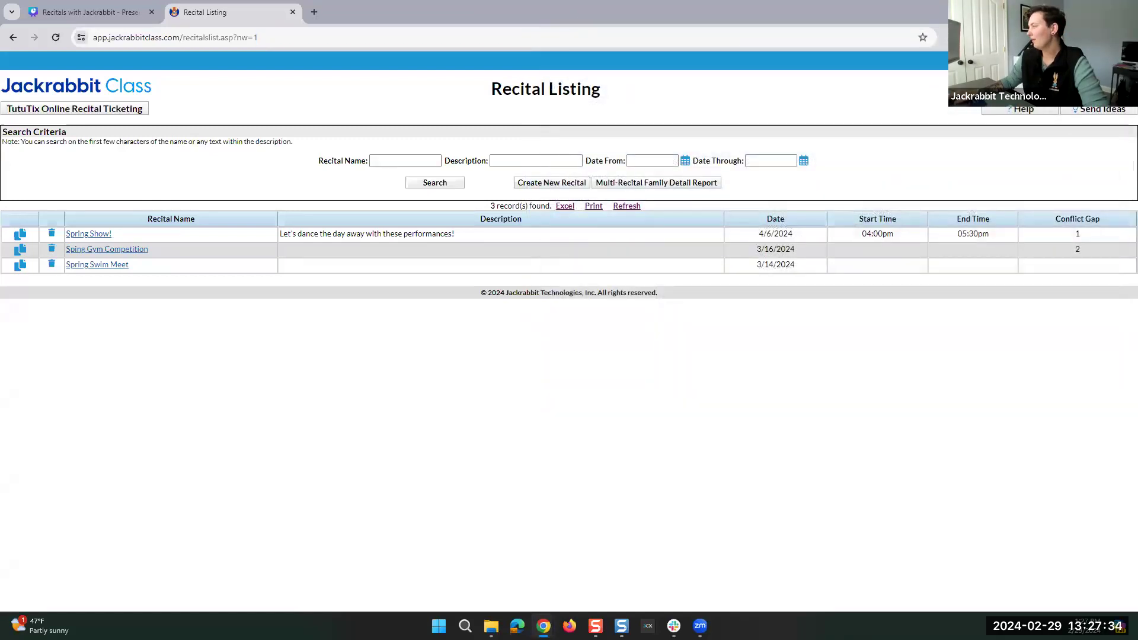